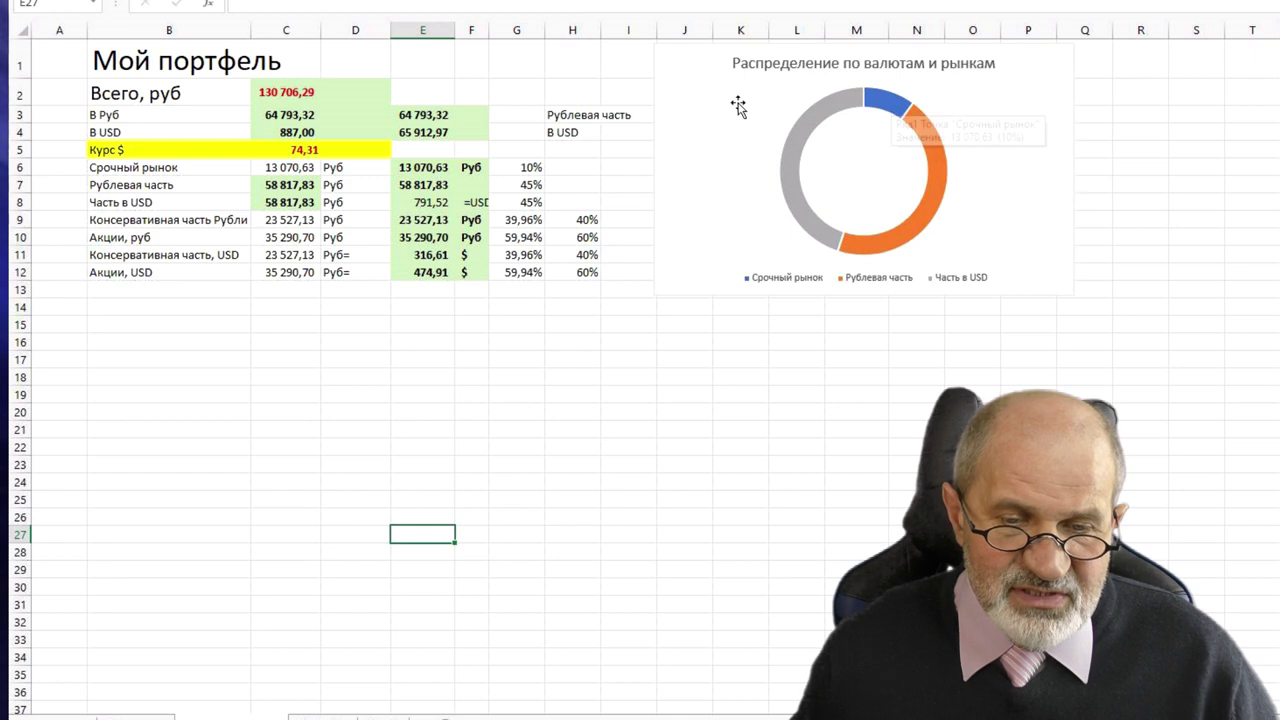
# - Examine the currency and market distribution chart, the portfolio total, the ruble and USD balances, and the formulas behind both portfolio parts
pyautogui.moveTo(882, 103)
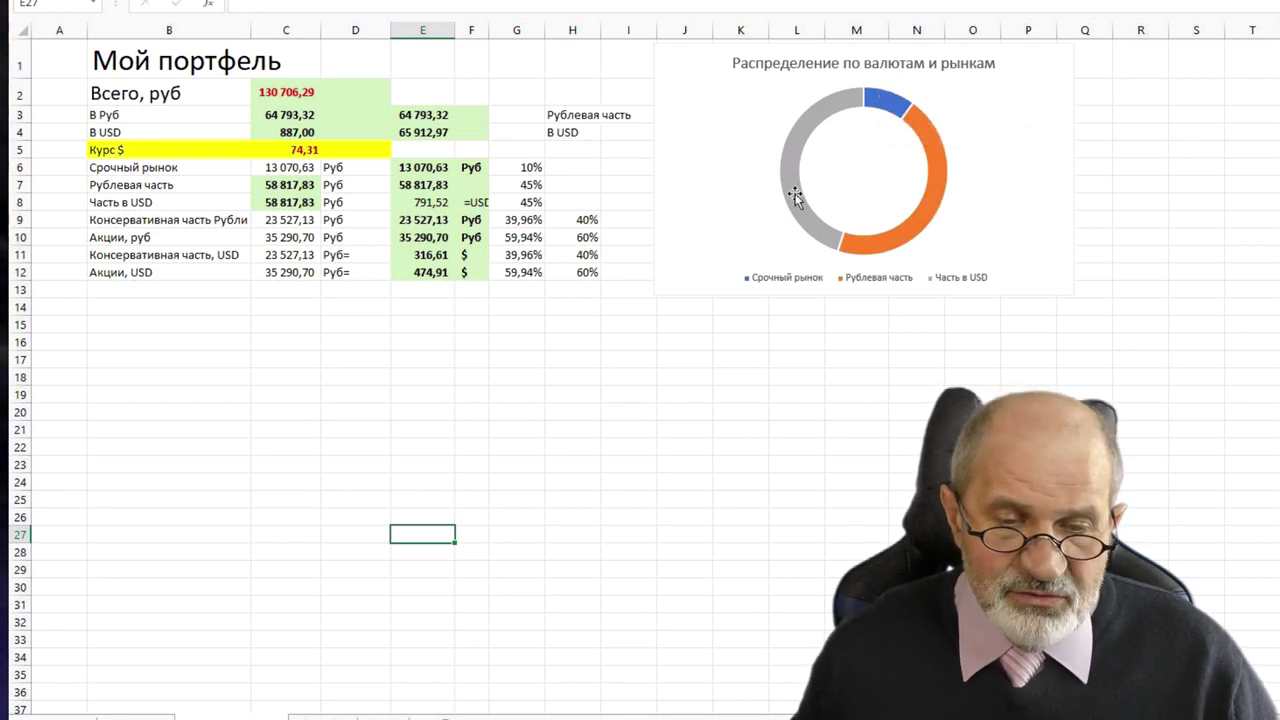
pyautogui.moveTo(921, 209)
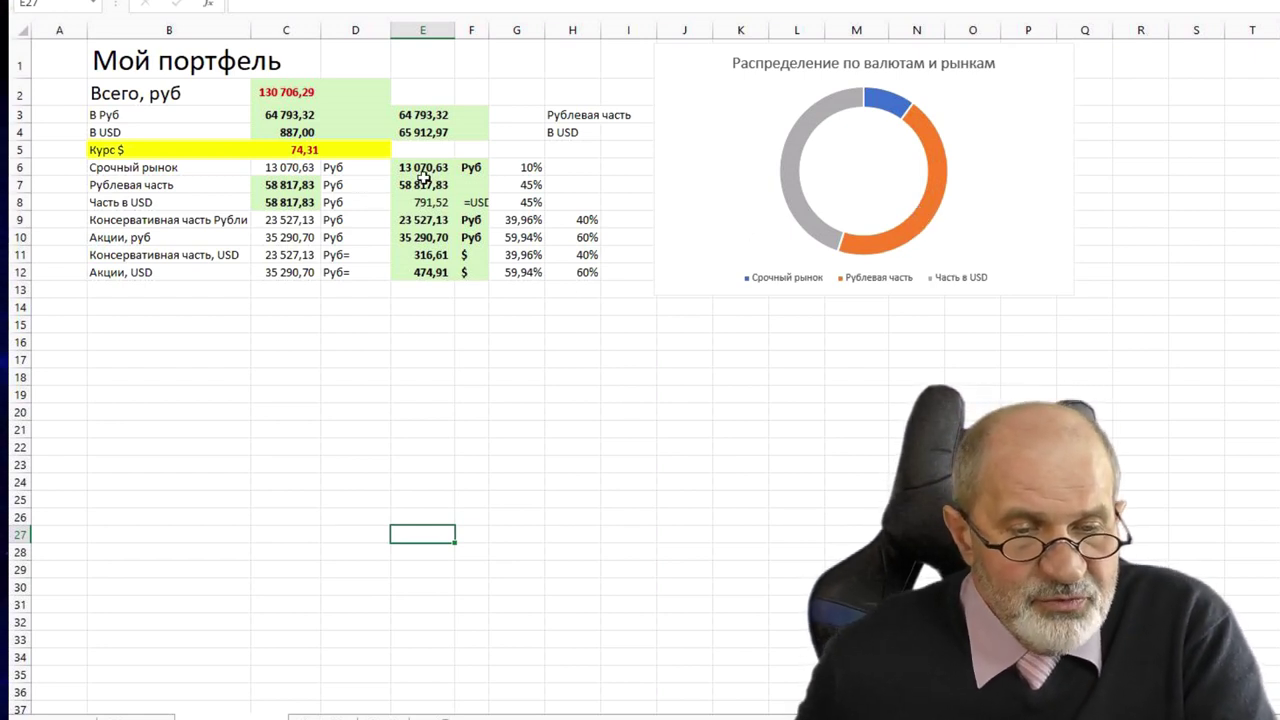
pyautogui.click(284, 94)
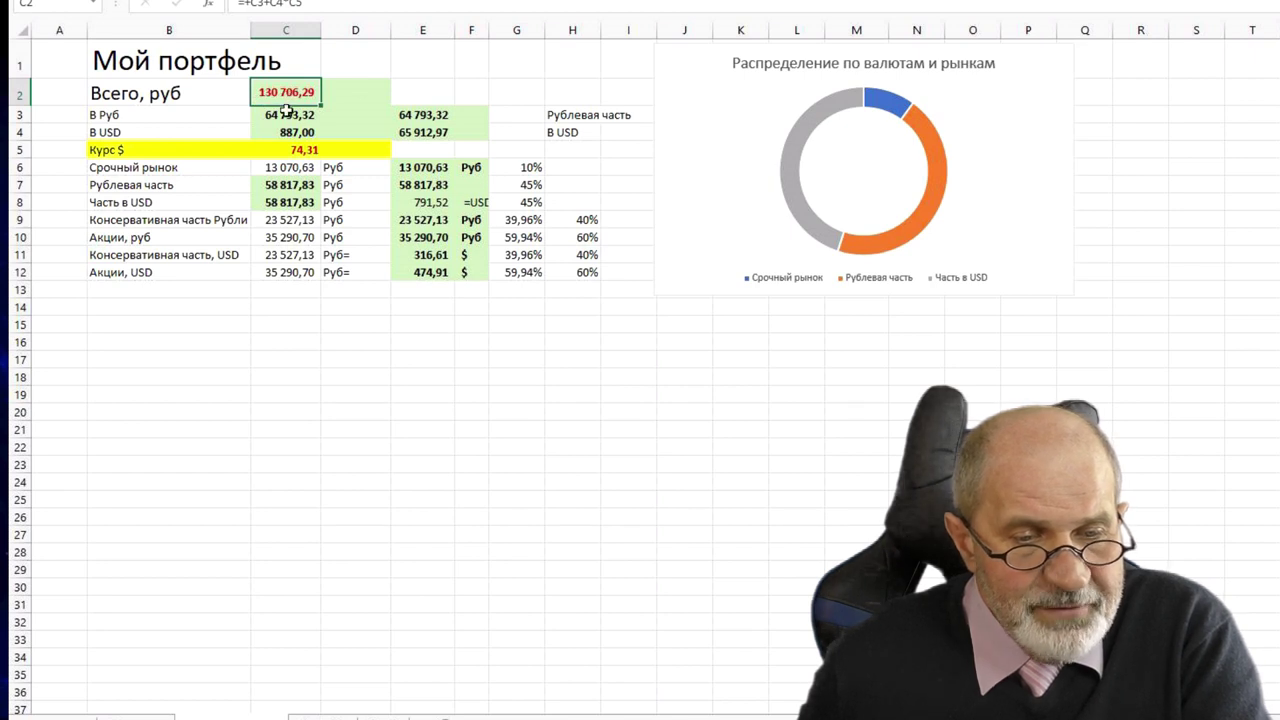
pyautogui.click(294, 116)
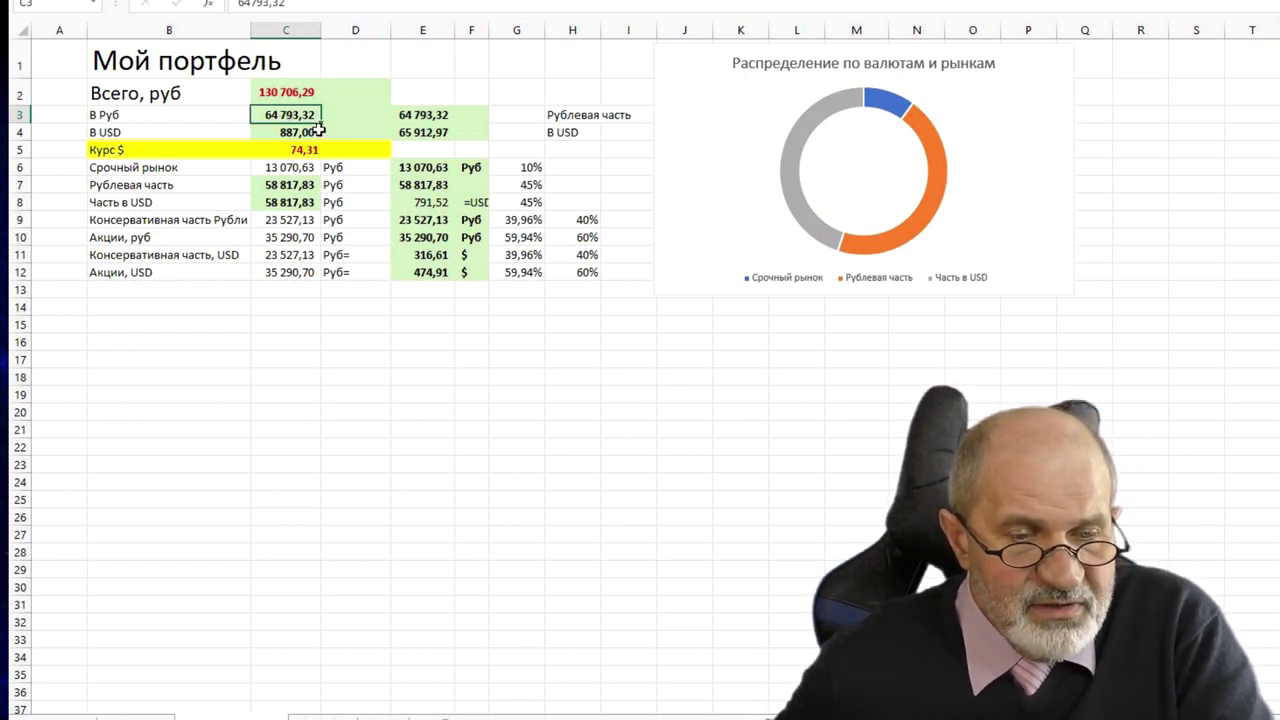
pyautogui.click(294, 132)
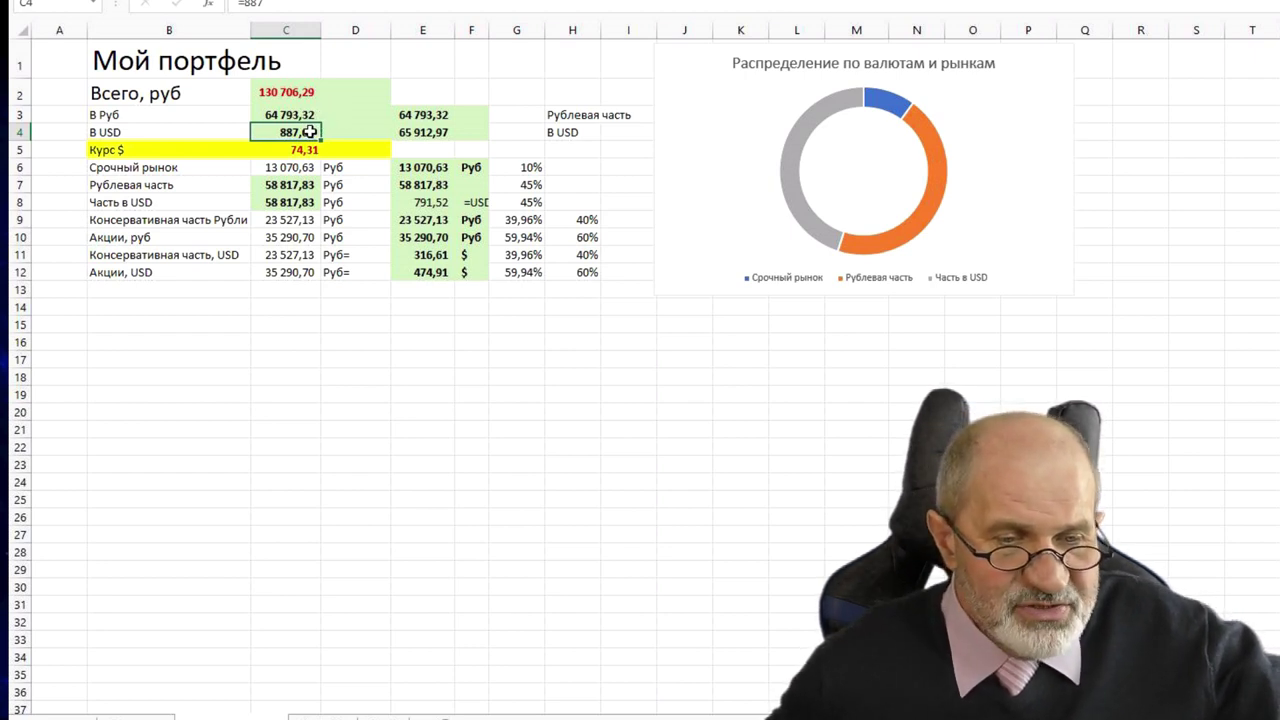
pyautogui.click(275, 205)
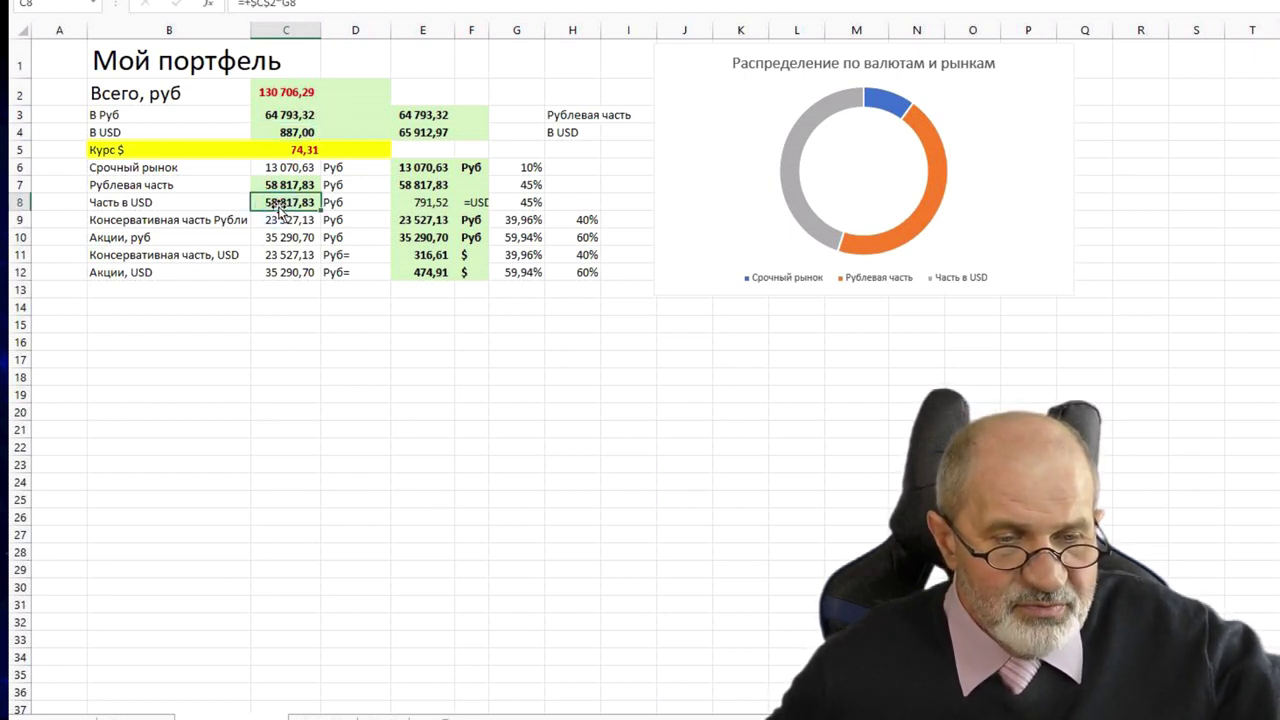
pyautogui.click(539, 185)
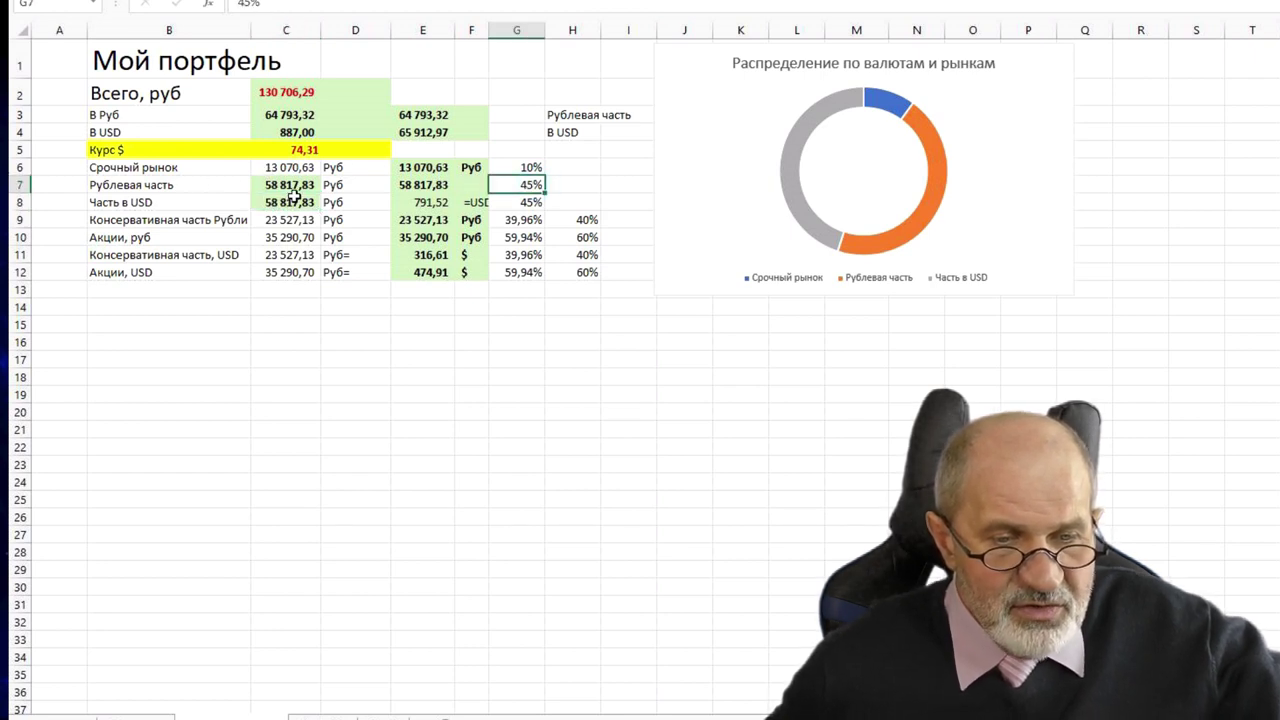
pyautogui.click(414, 185)
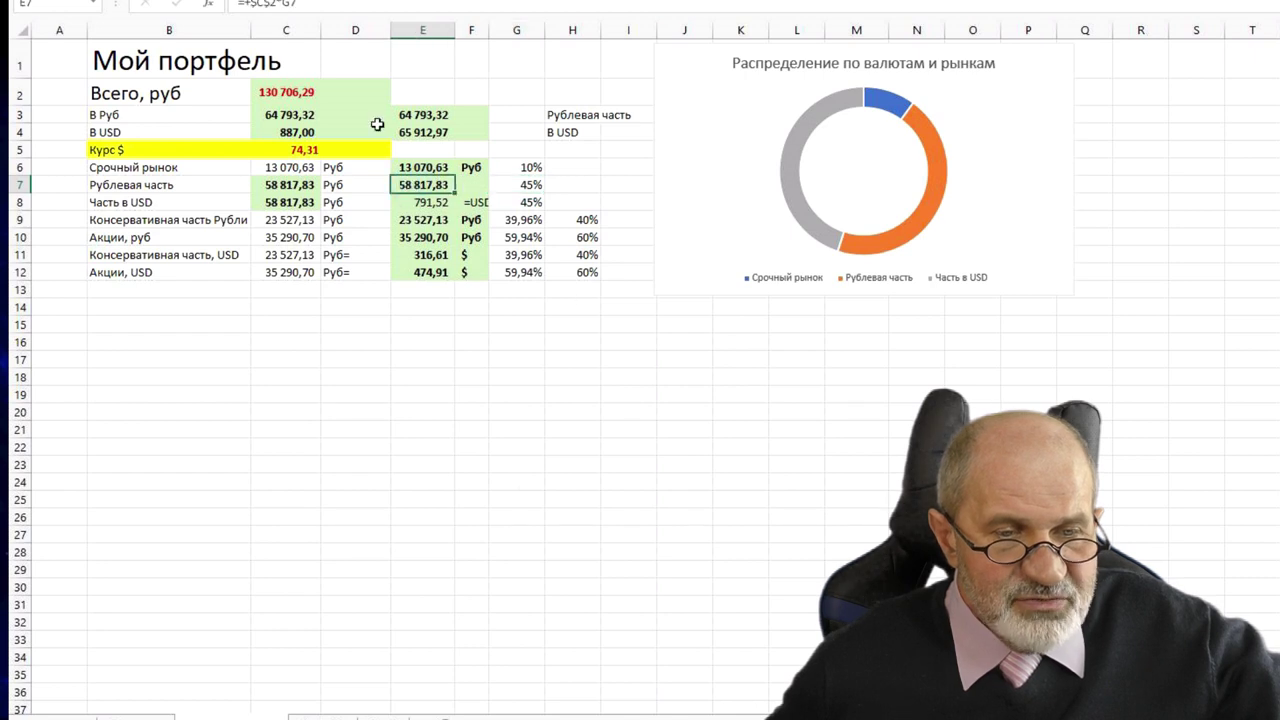
pyautogui.doubleClick(430, 185)
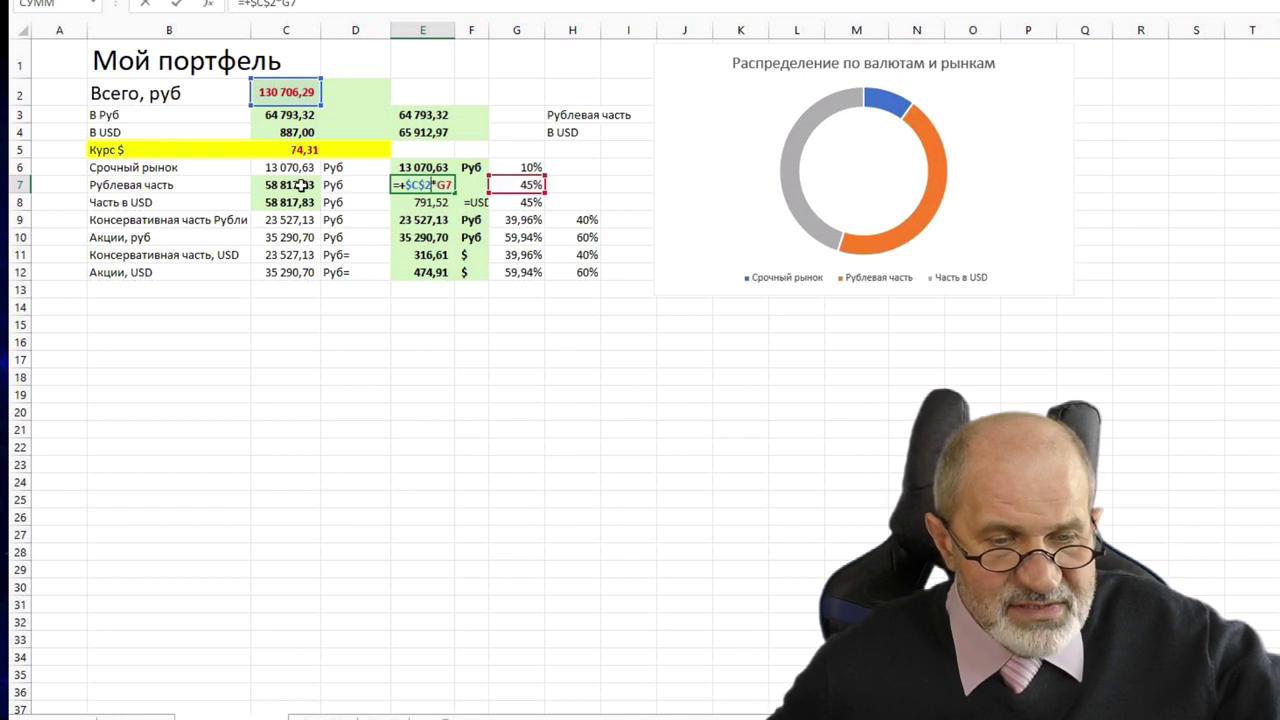
pyautogui.click(301, 186)
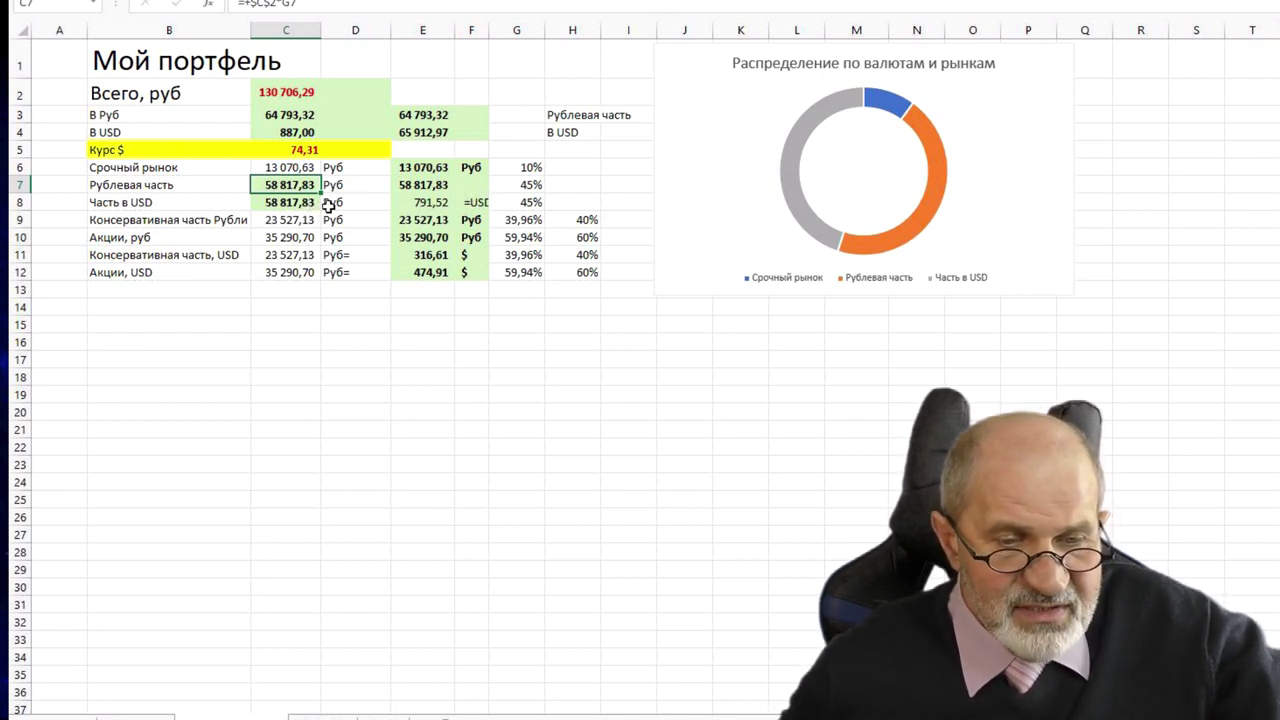
pyautogui.click(418, 204)
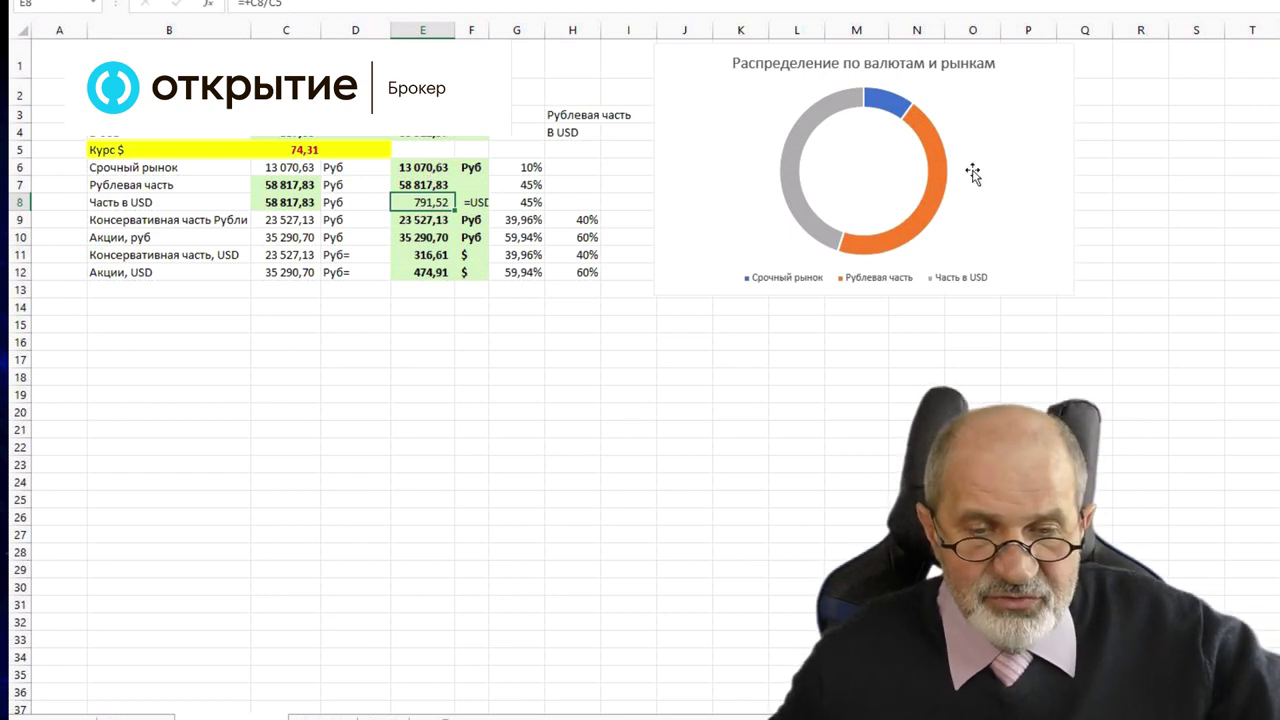
pyautogui.moveTo(940, 218)
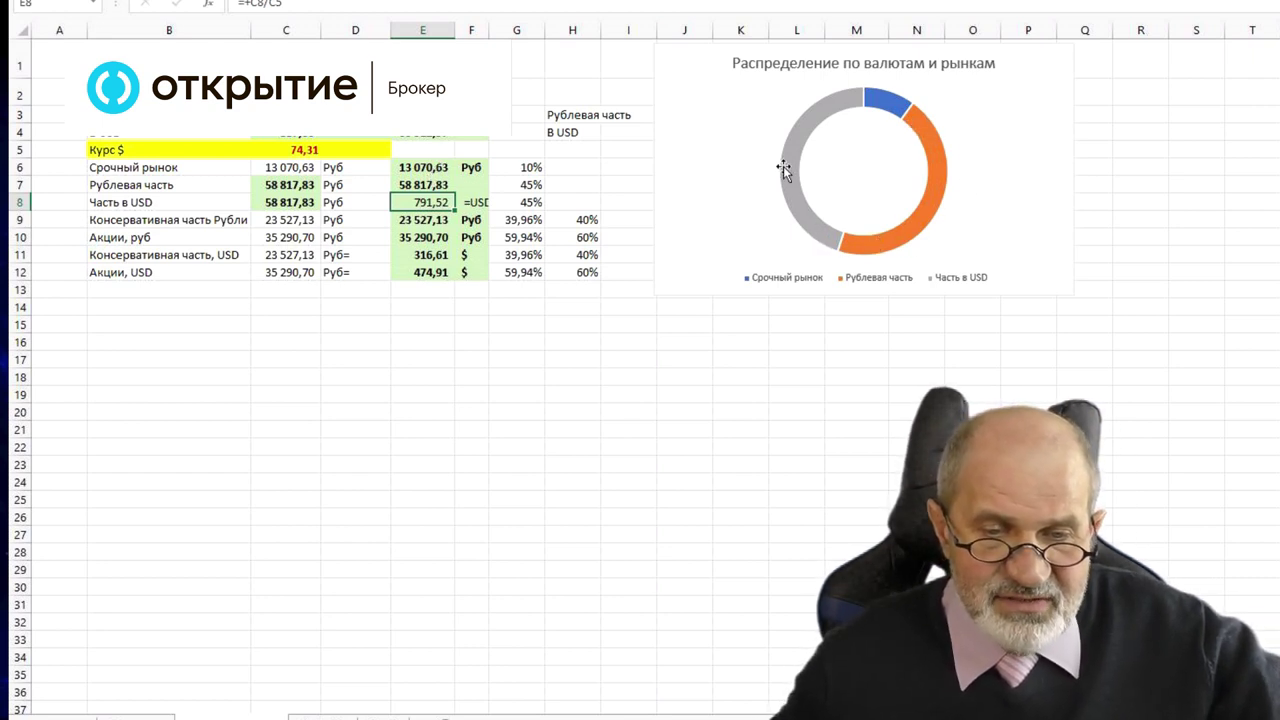
pyautogui.moveTo(814, 112)
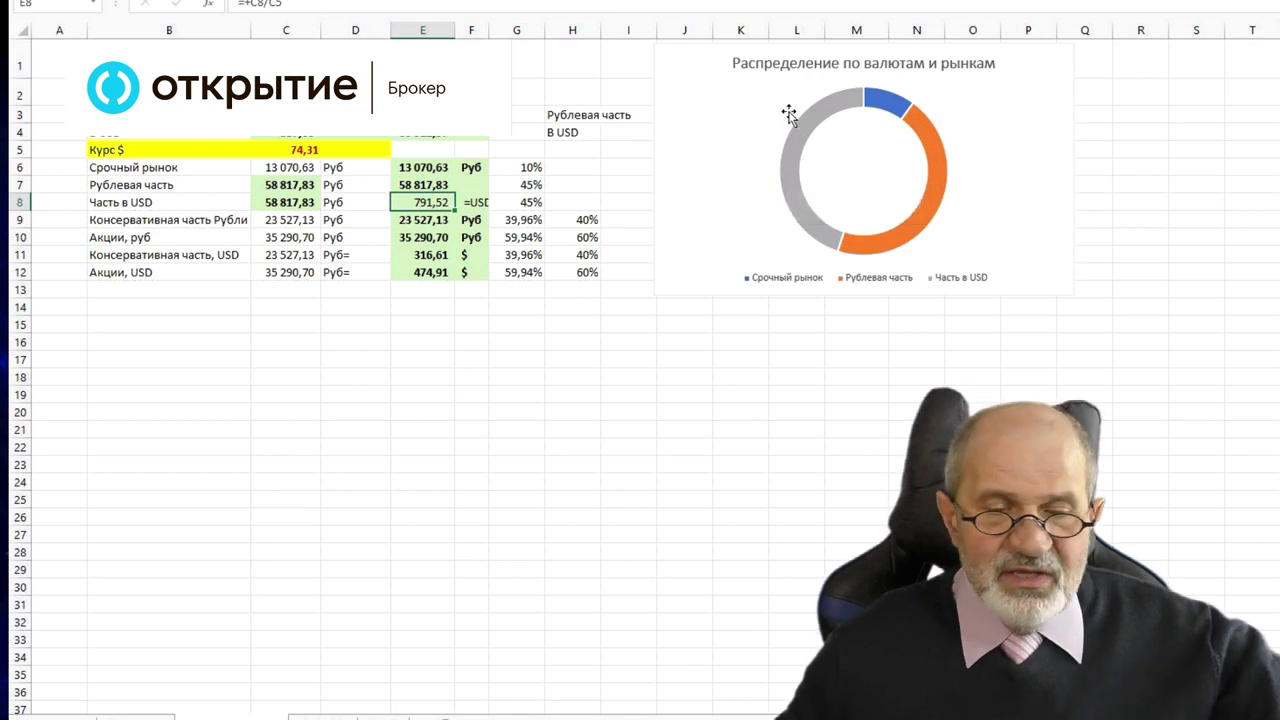
# - Examine the conservative and stock percentages in H9:H12 and the formulas that give the USD stock allocation in row 12
pyautogui.click(577, 224)
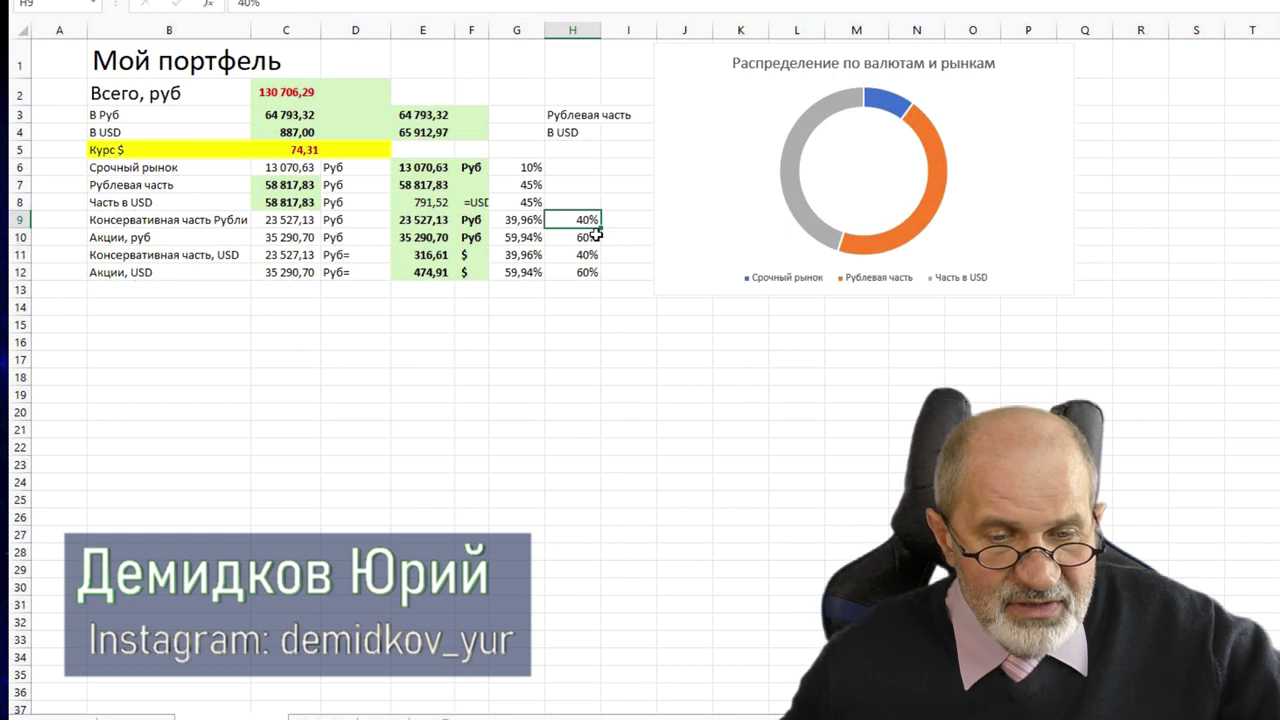
pyautogui.click(586, 238)
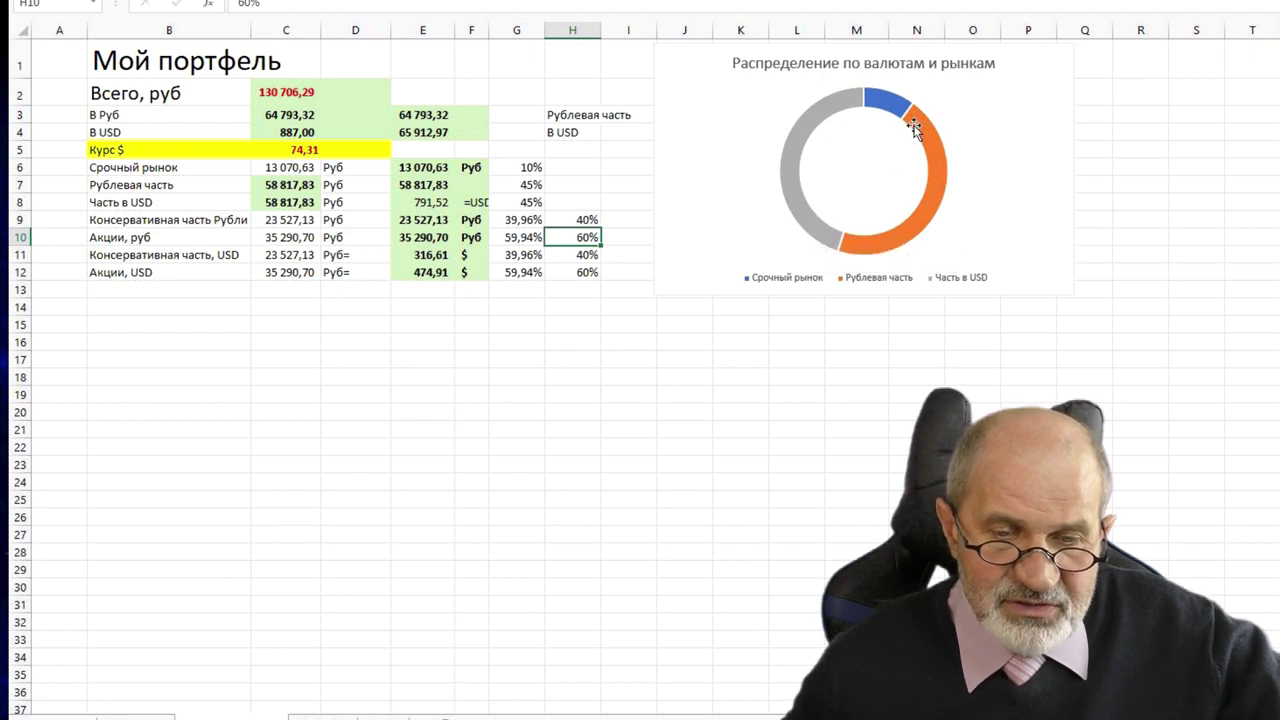
pyautogui.click(580, 253)
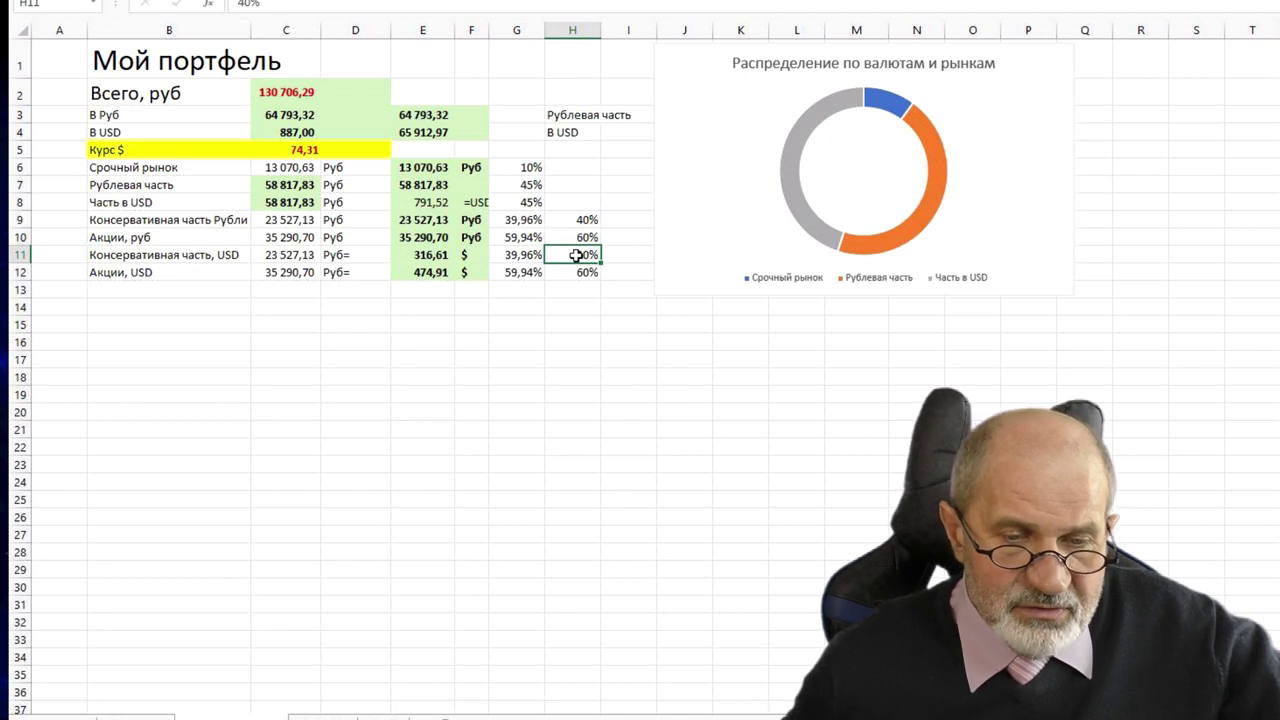
pyautogui.click(570, 272)
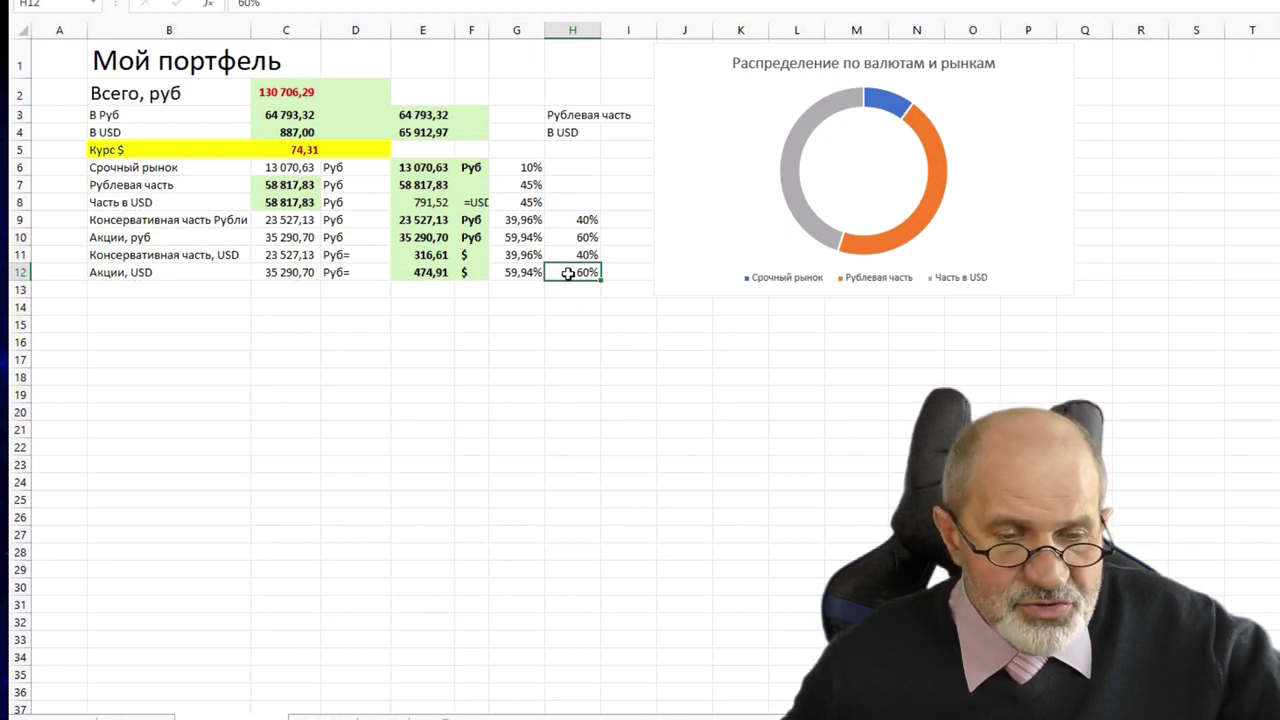
pyautogui.click(174, 272)
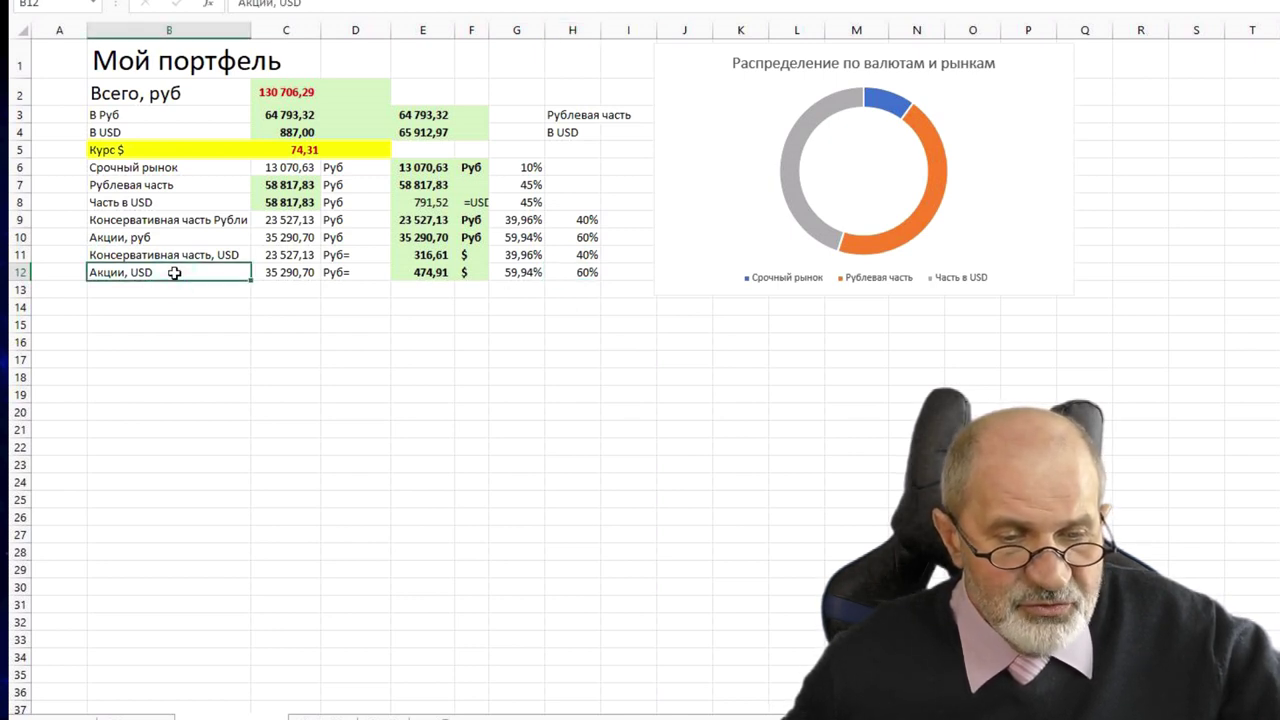
pyautogui.click(424, 274)
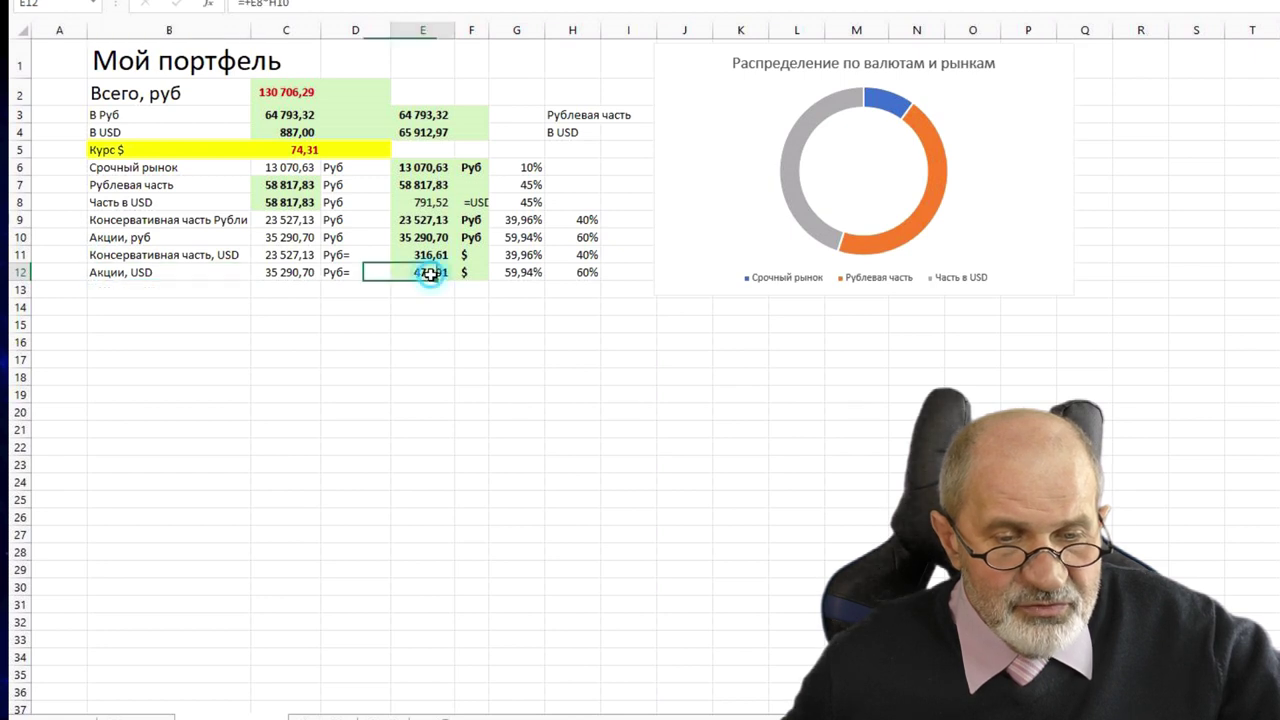
pyautogui.doubleClick(432, 274)
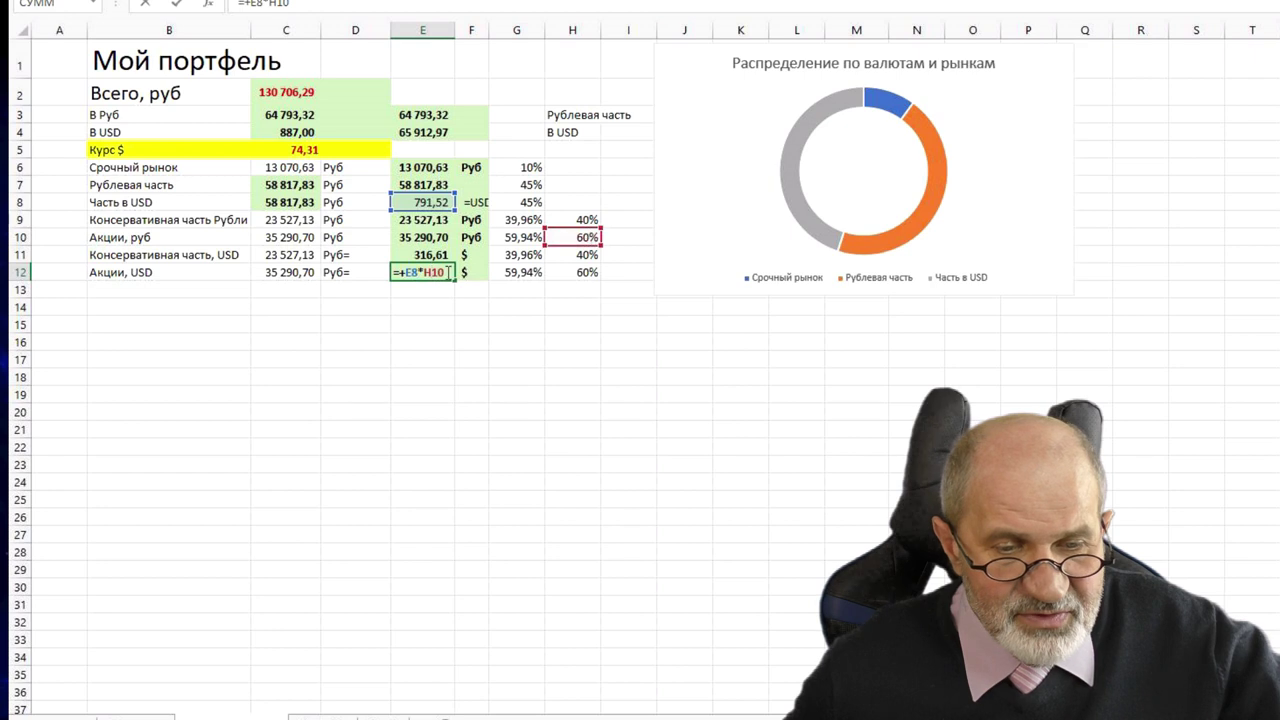
pyautogui.click(453, 325)
pyautogui.click(438, 274)
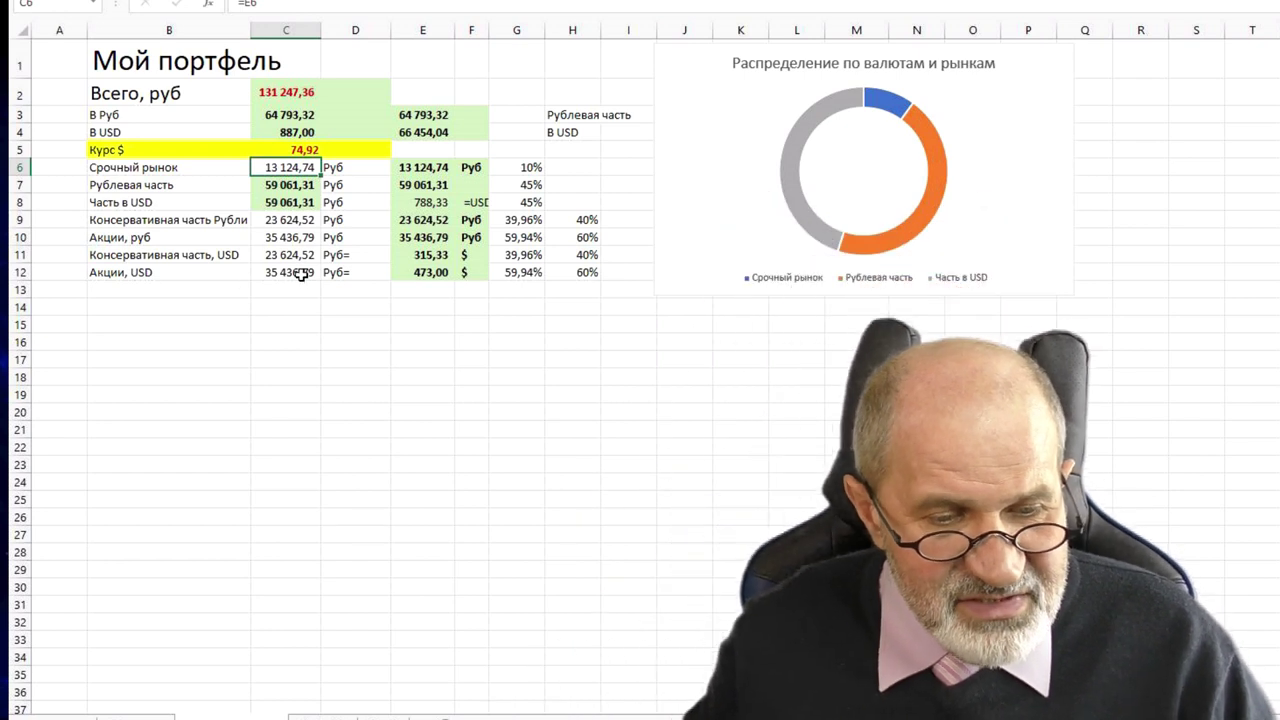
pyautogui.click(300, 272)
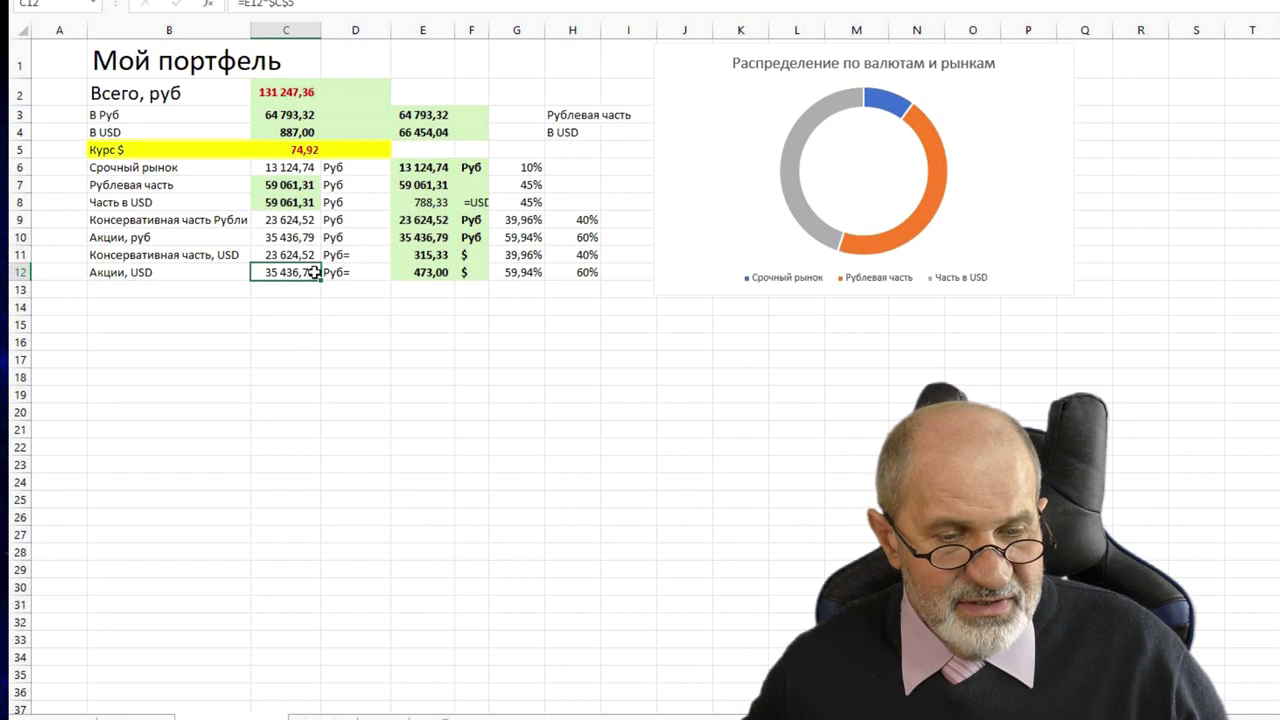
pyautogui.click(431, 276)
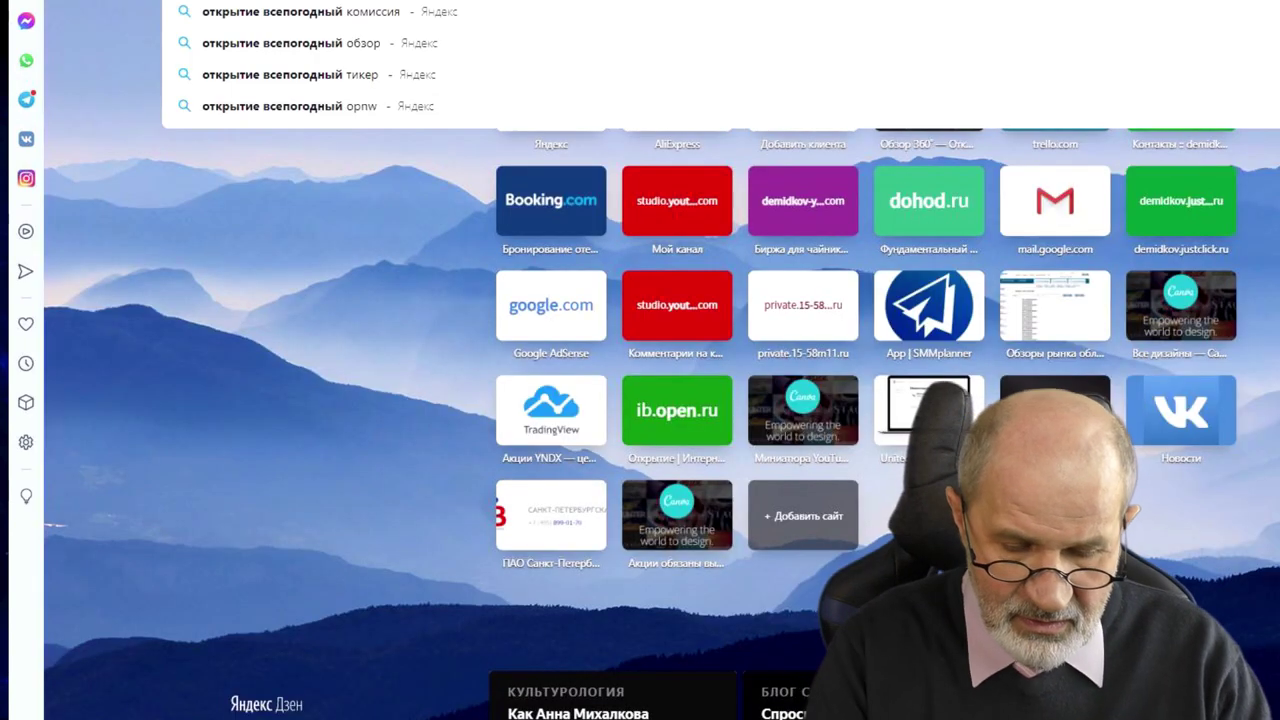
# - Switch to the web browser, open finviz.com and display its S&P 500 stock map
pyautogui.write('ашnviz')
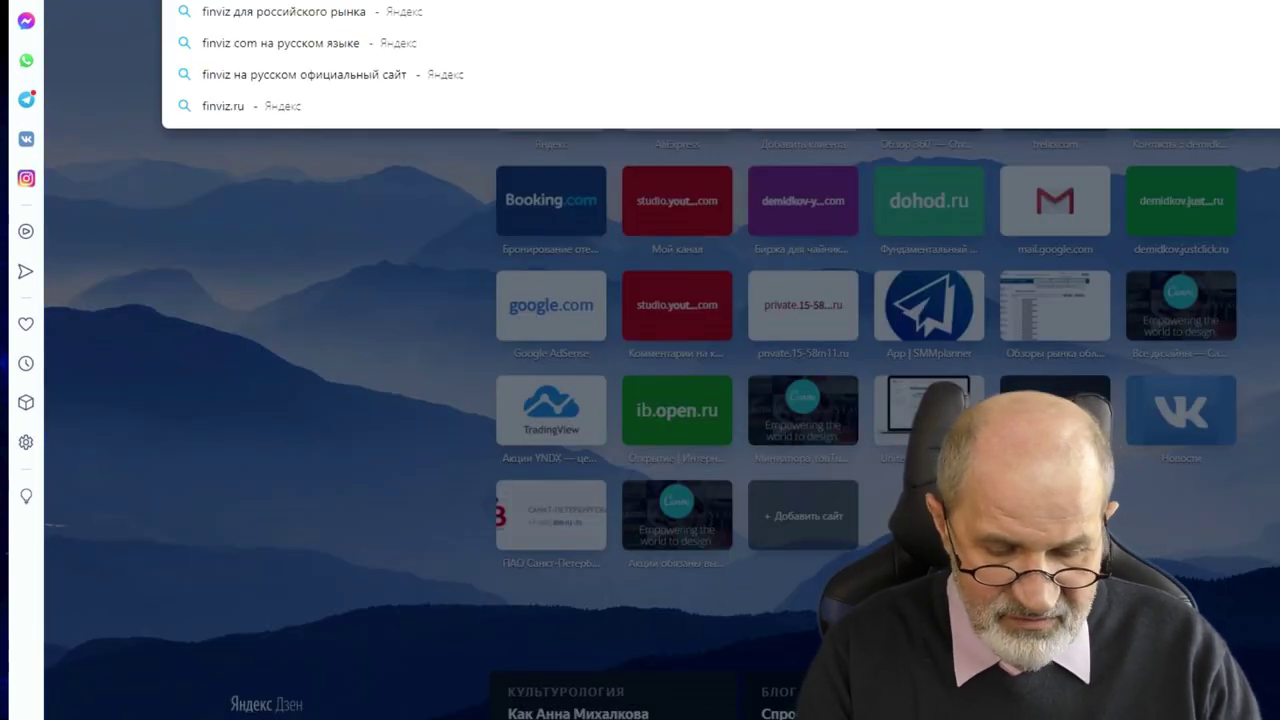
pyautogui.write('.com')
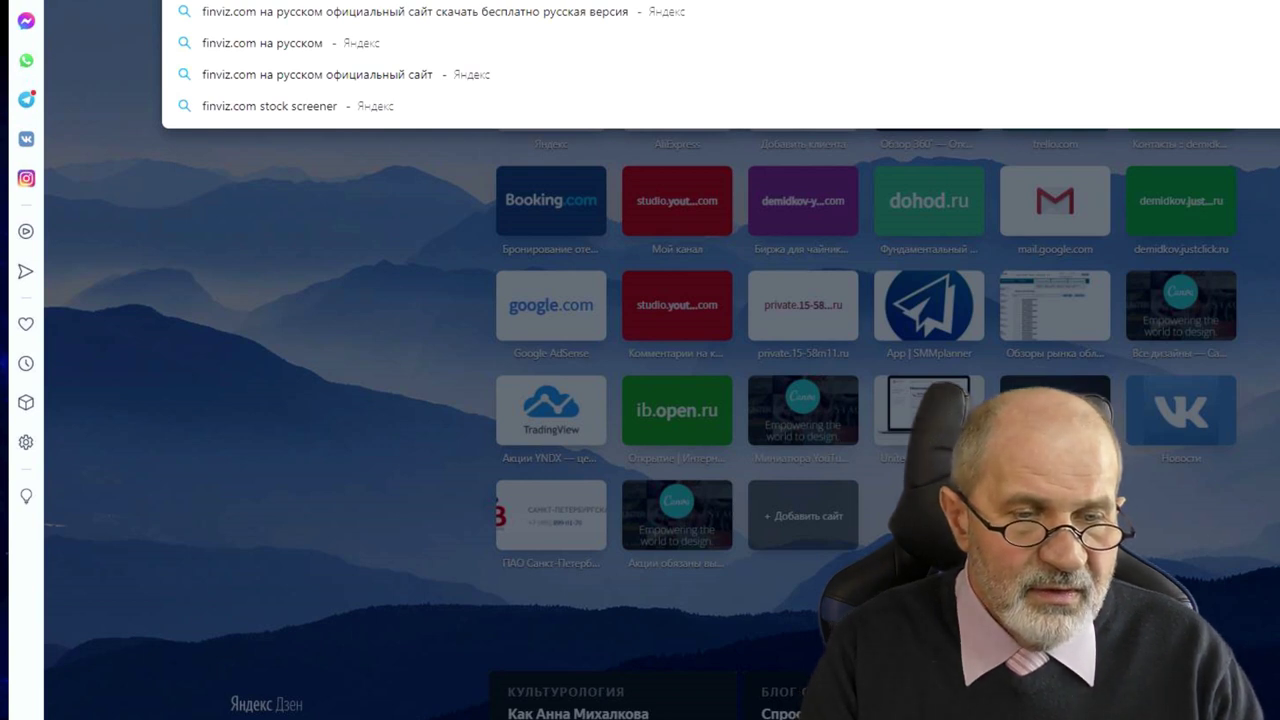
pyautogui.press('Return')
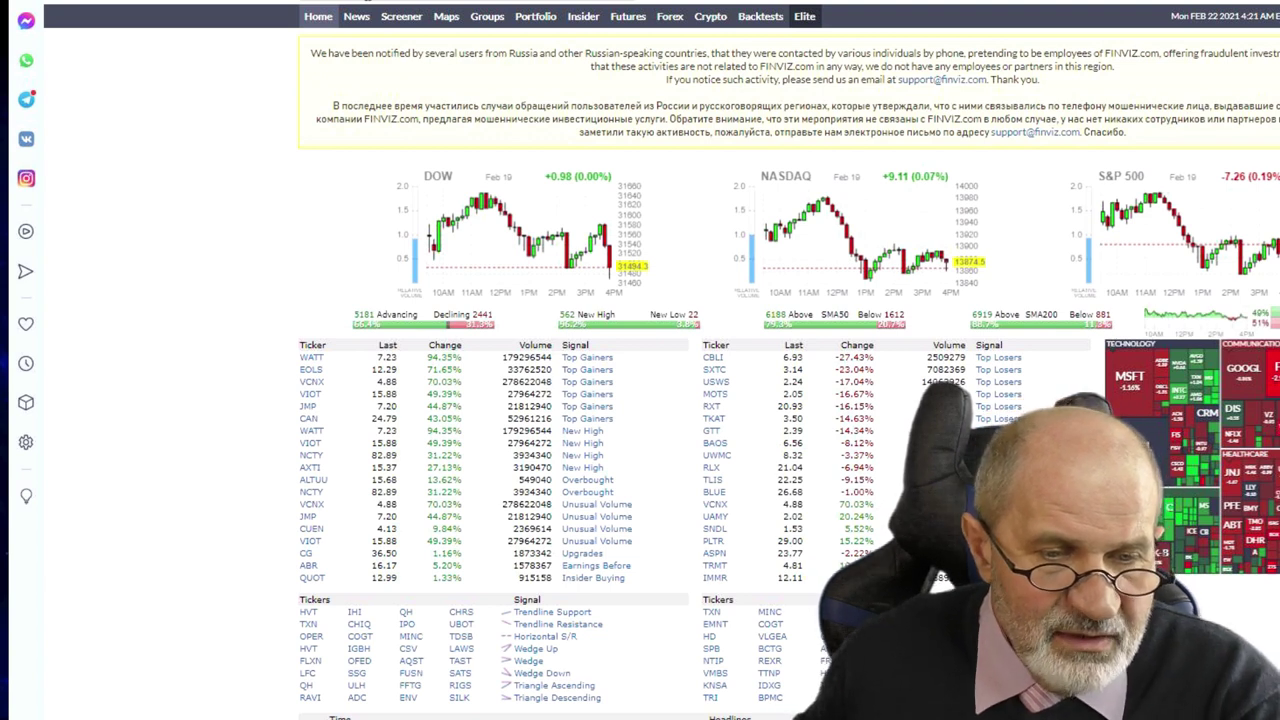
pyautogui.click(447, 17)
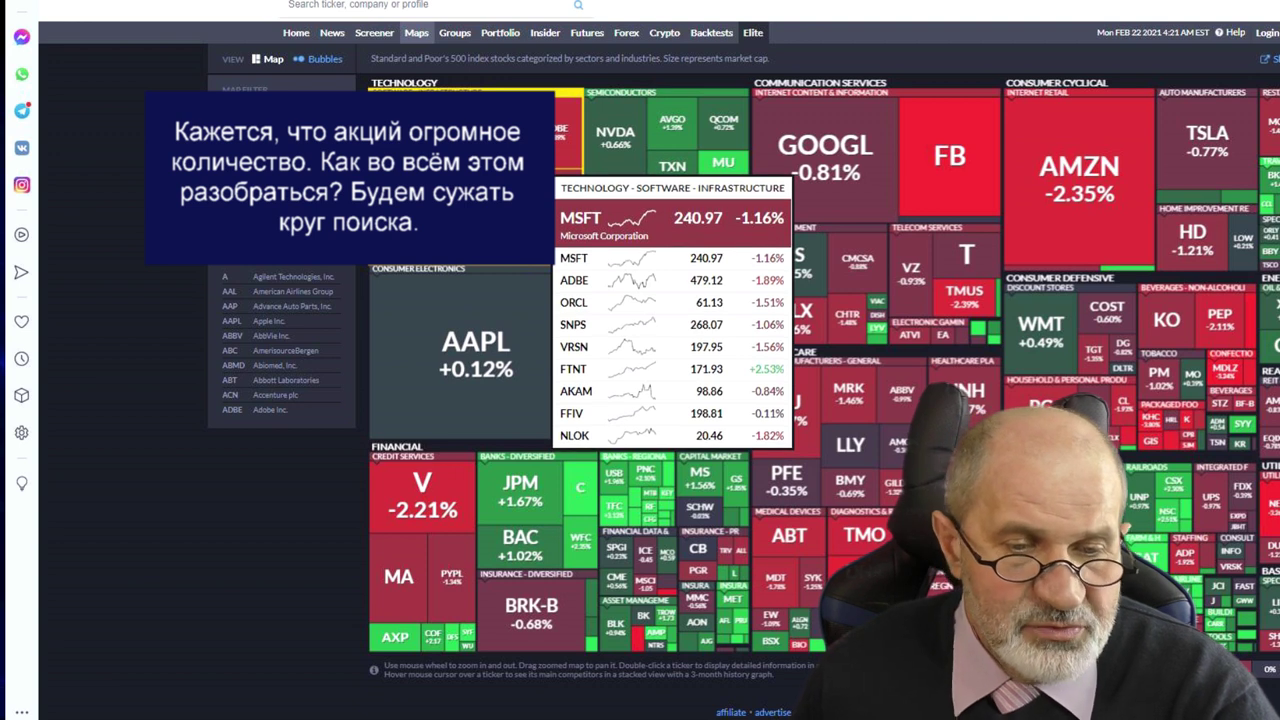
# - Look over the sector performance charts and the sector valuation table, and return to the S&P 500 map
pyautogui.click(455, 33)
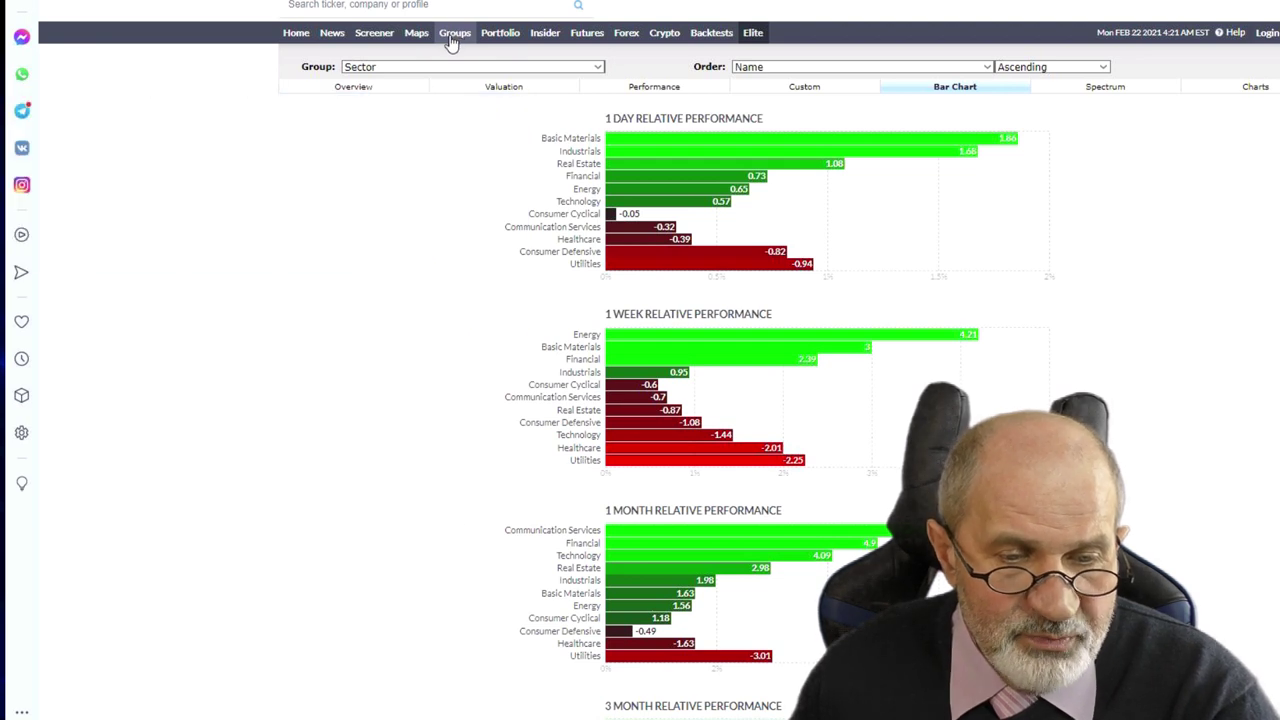
pyautogui.click(508, 90)
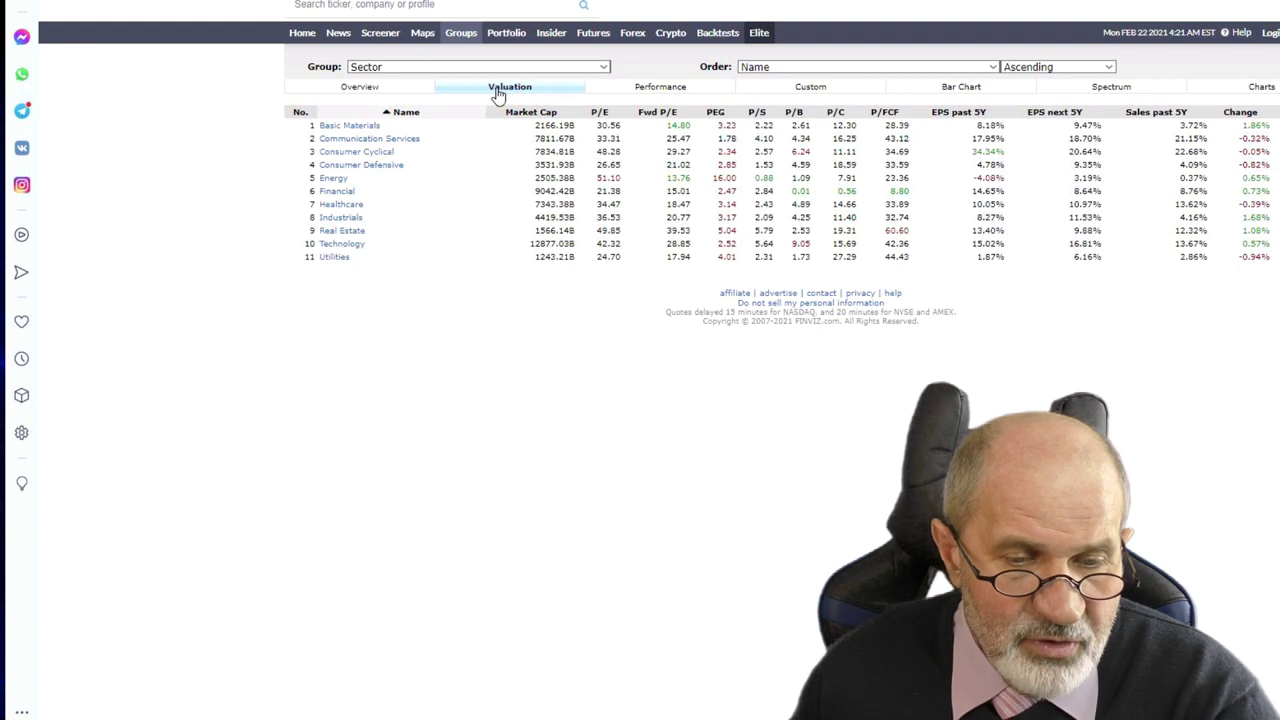
pyautogui.click(423, 35)
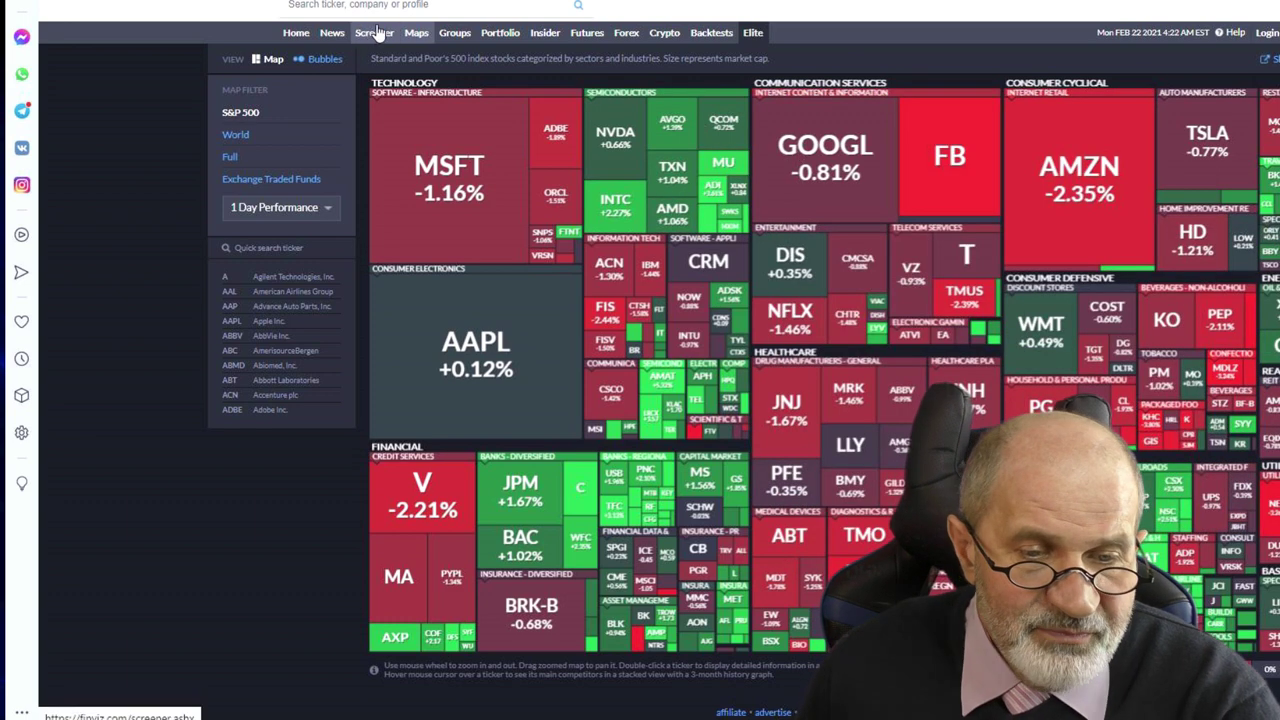
# - Sort the sector valuation table by market capitalization in descending order and switch back to the portfolio workbook in Excel
pyautogui.click(450, 32)
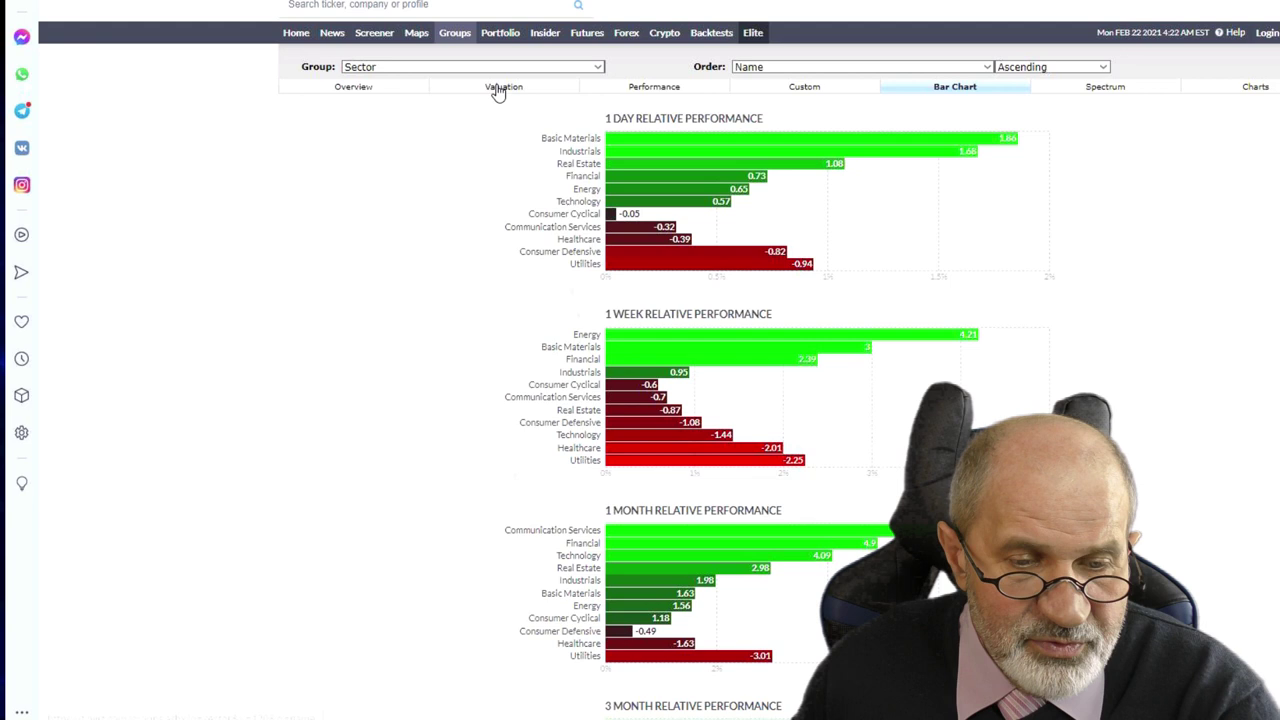
pyautogui.click(498, 88)
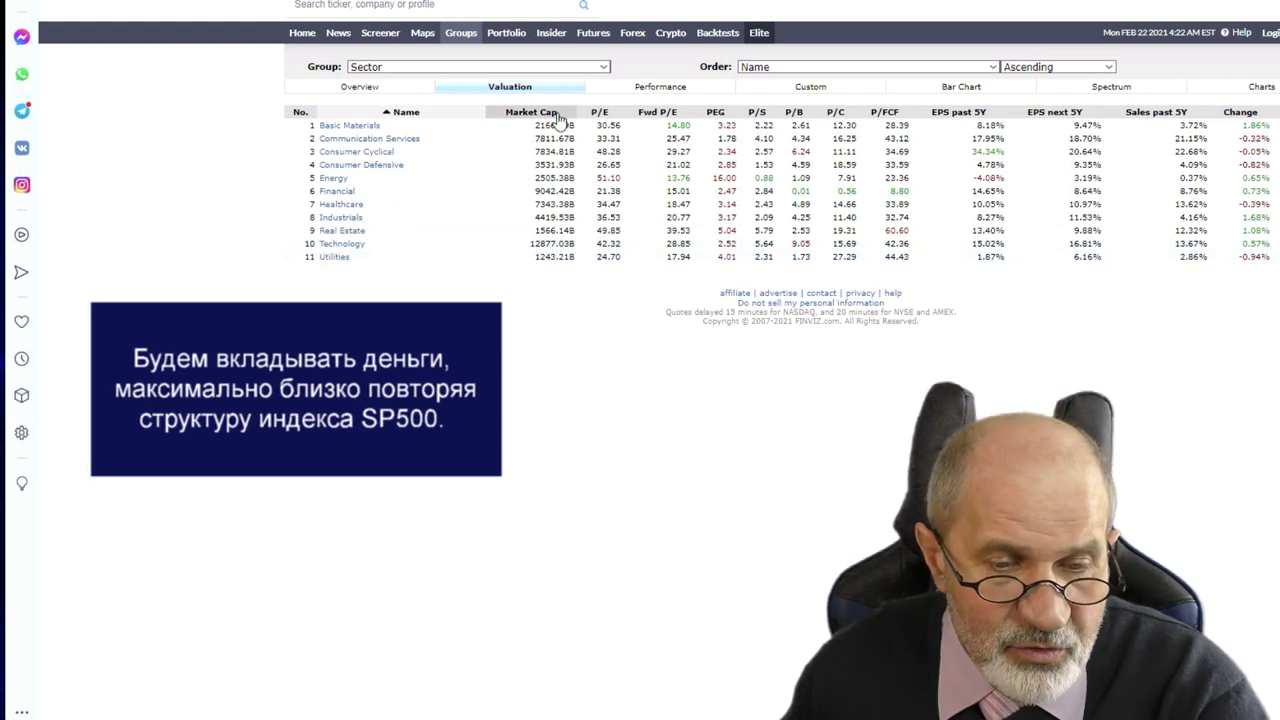
pyautogui.click(524, 112)
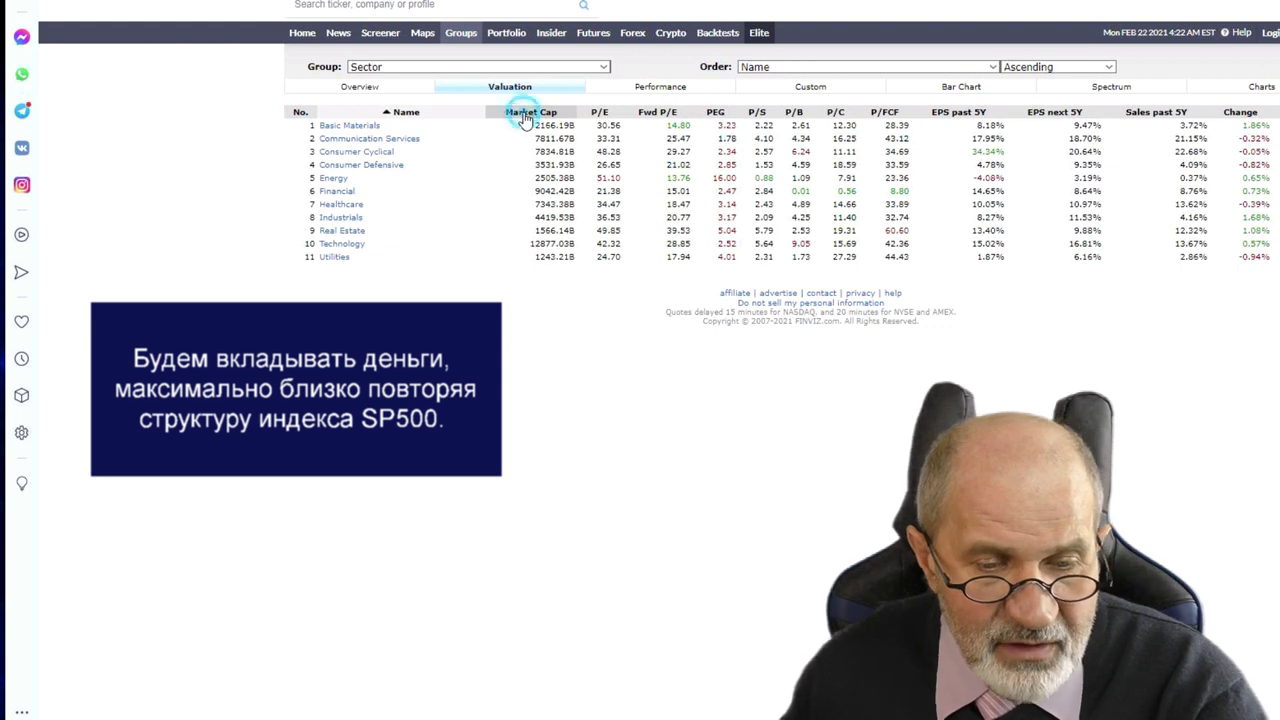
pyautogui.click(524, 112)
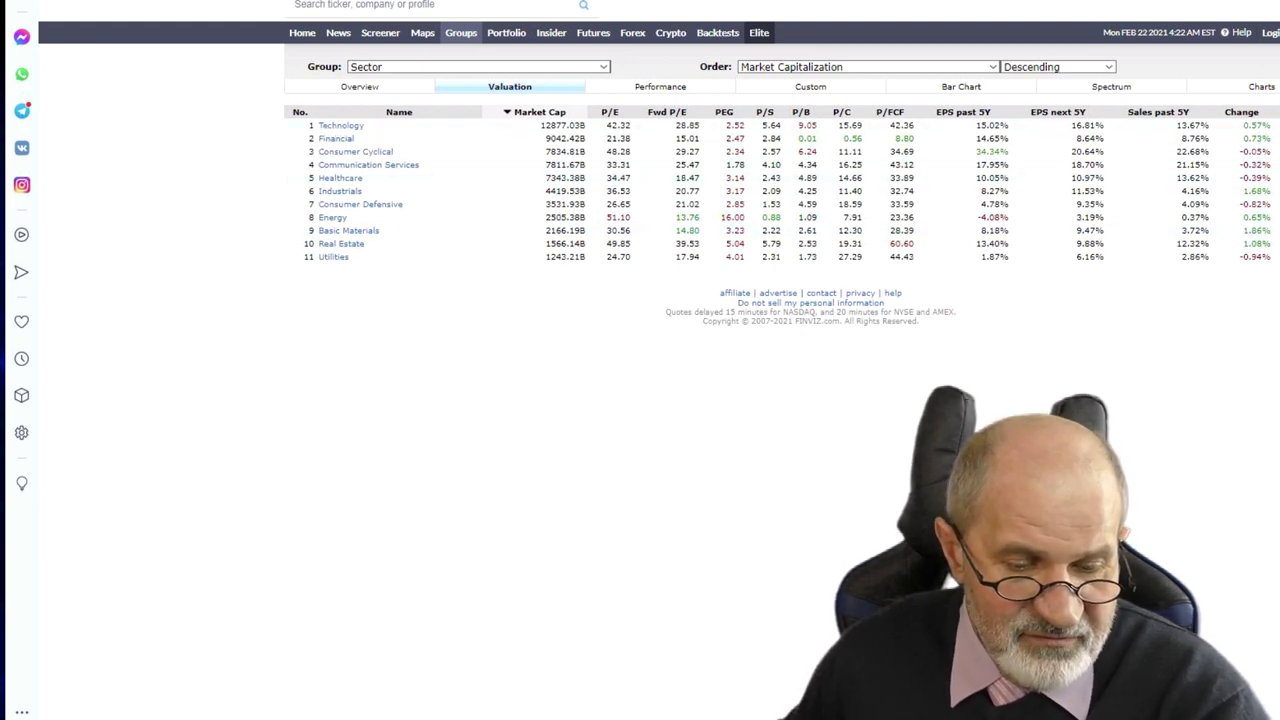
pyautogui.hotkey('alt', 'Tab')
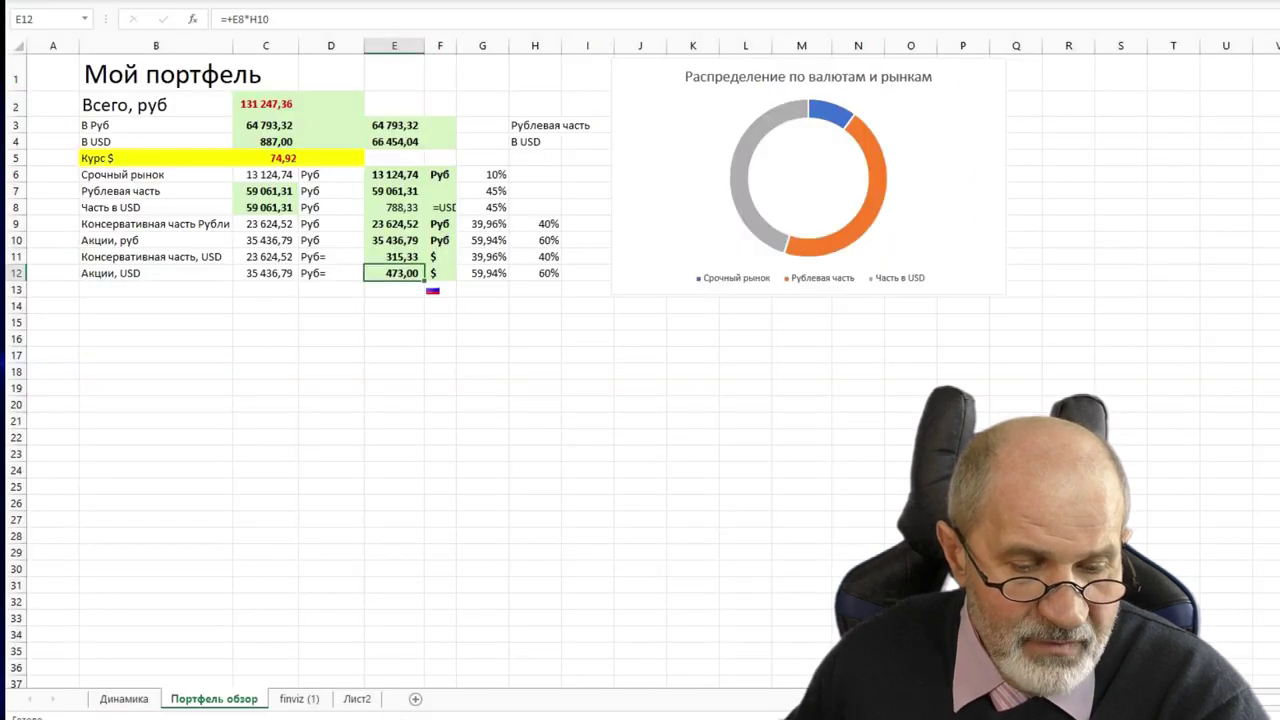
# - Open the finviz (1) sheet and examine the formulas for the market cap total, the sector share and the money per sector
pyautogui.click(300, 699)
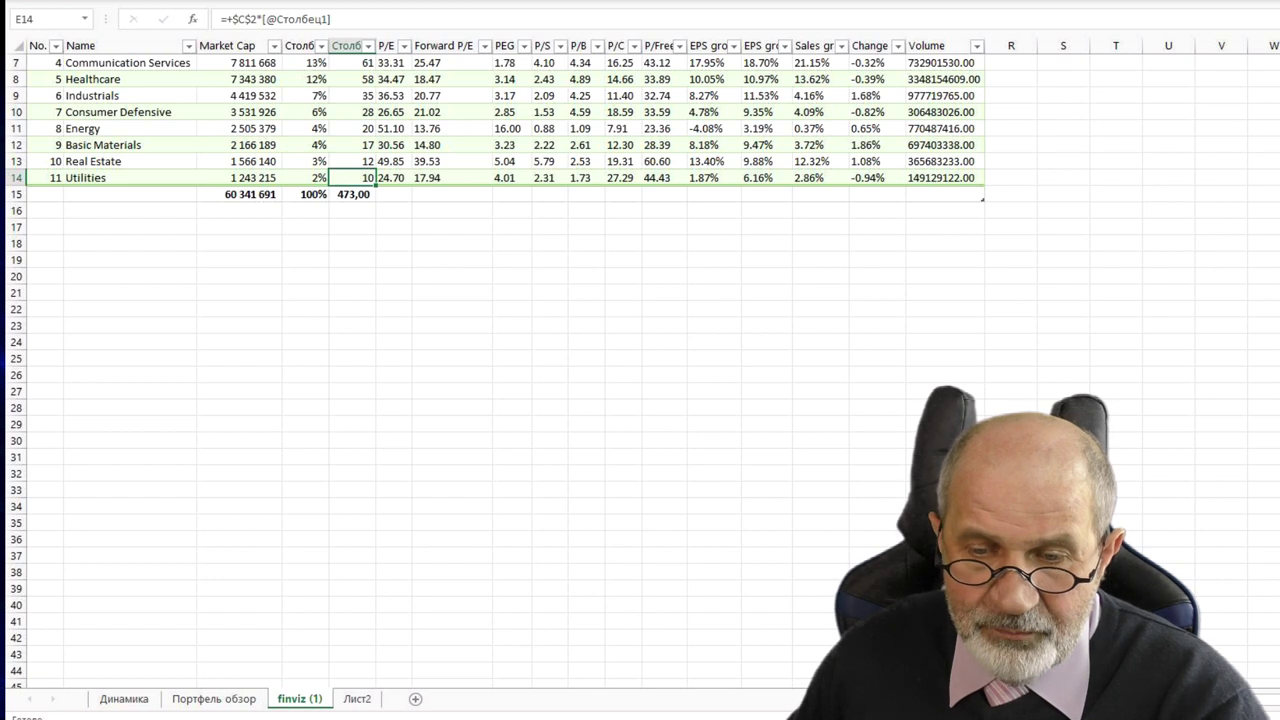
pyautogui.scroll(2, 495, 360)
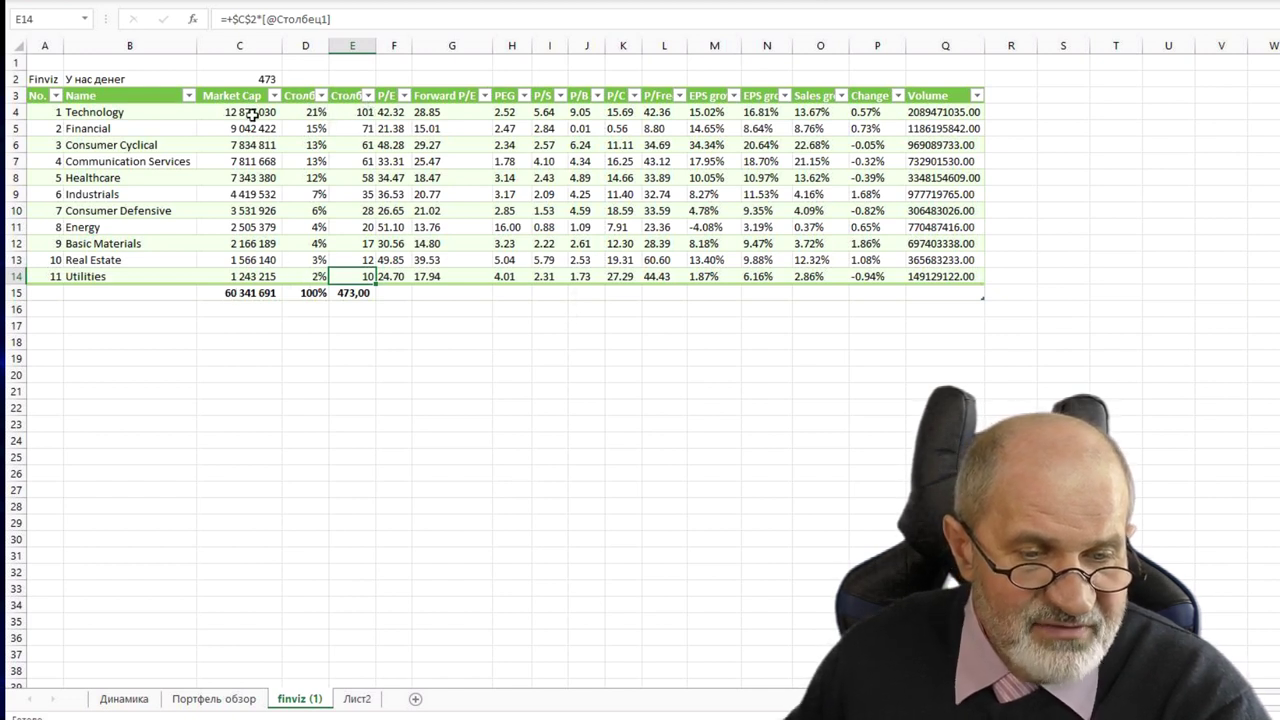
pyautogui.click(243, 293)
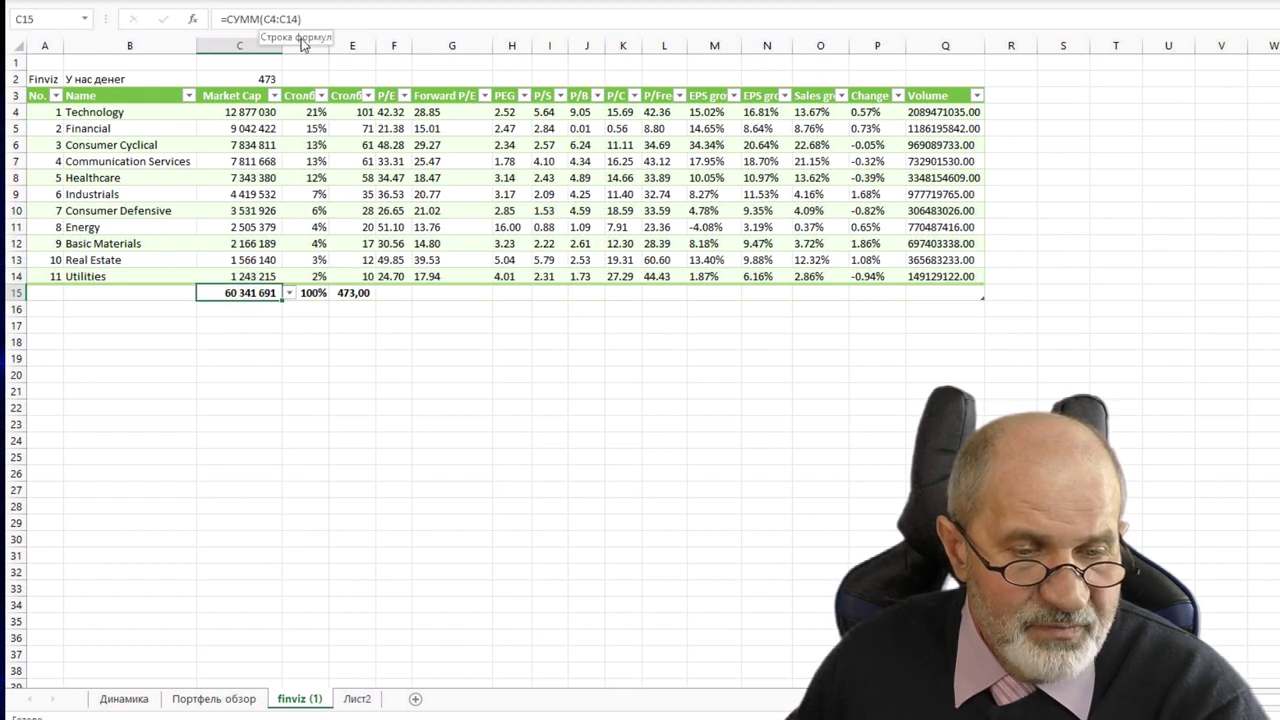
pyautogui.click(313, 111)
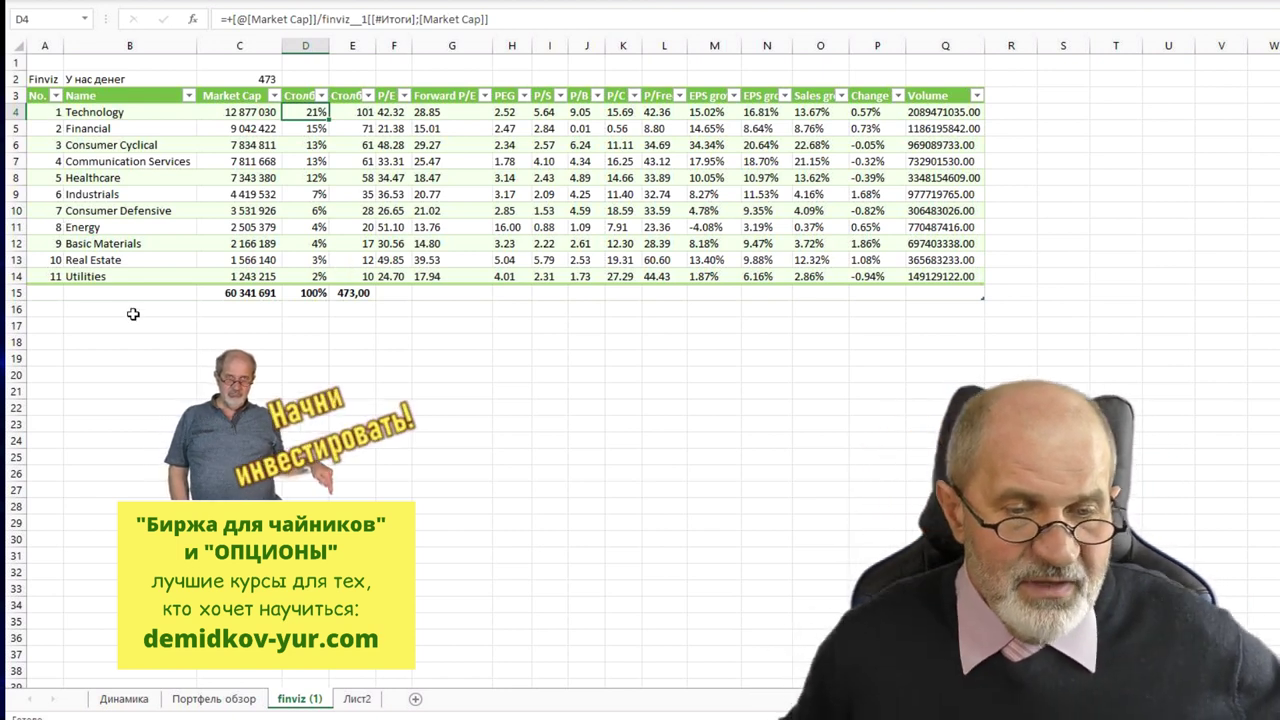
pyautogui.click(348, 113)
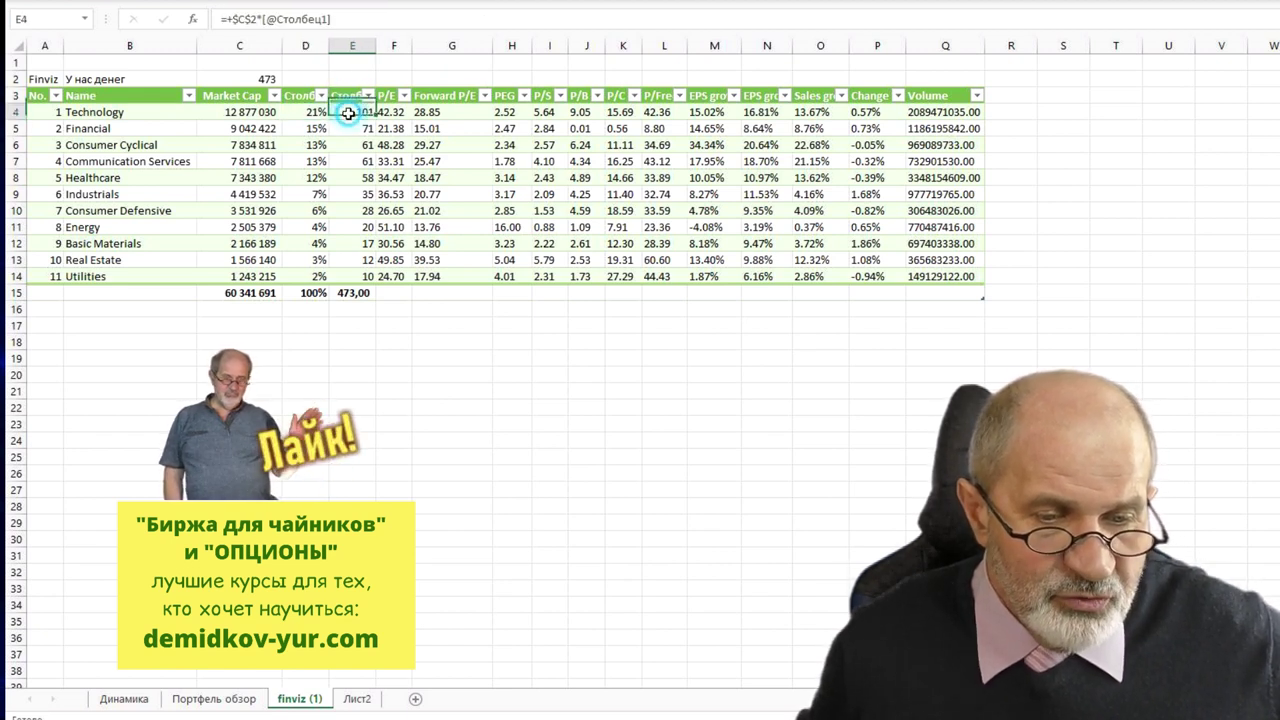
# - Trace the available money in C2 to its source on the Портфель обзор sheet and return to the finviz (1) sheet
pyautogui.click(258, 80)
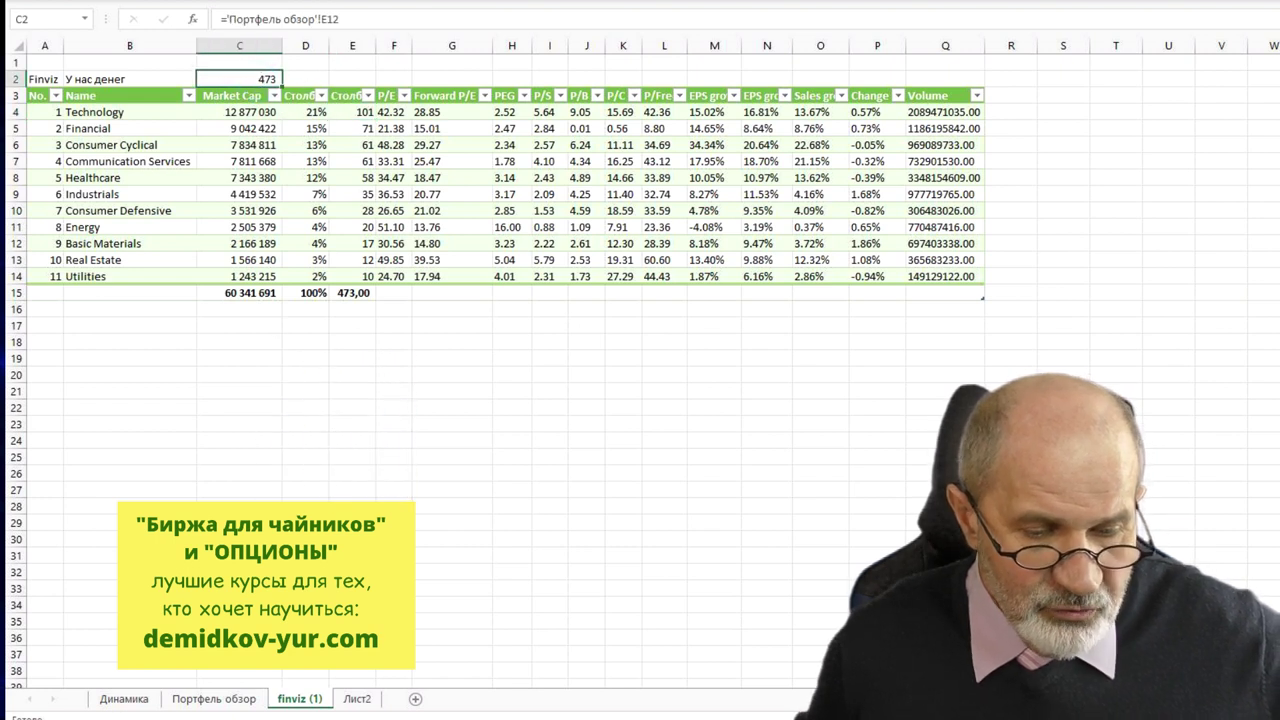
pyautogui.click(214, 698)
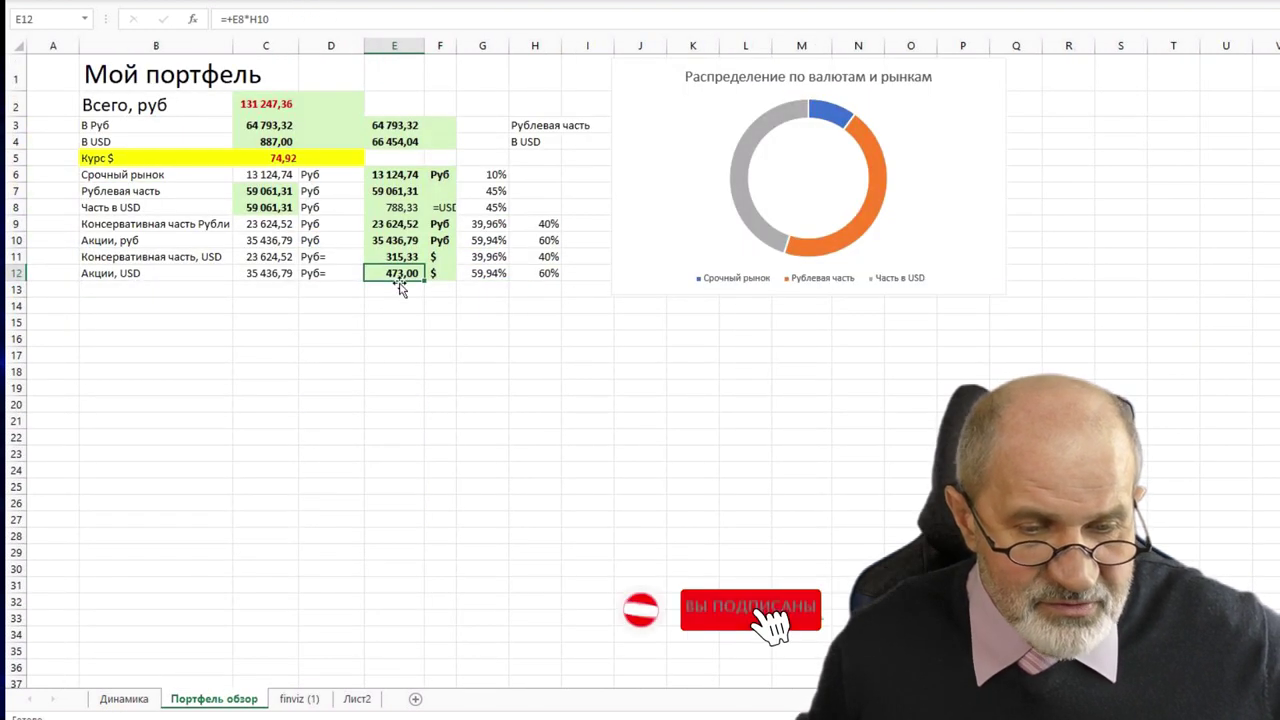
pyautogui.click(299, 698)
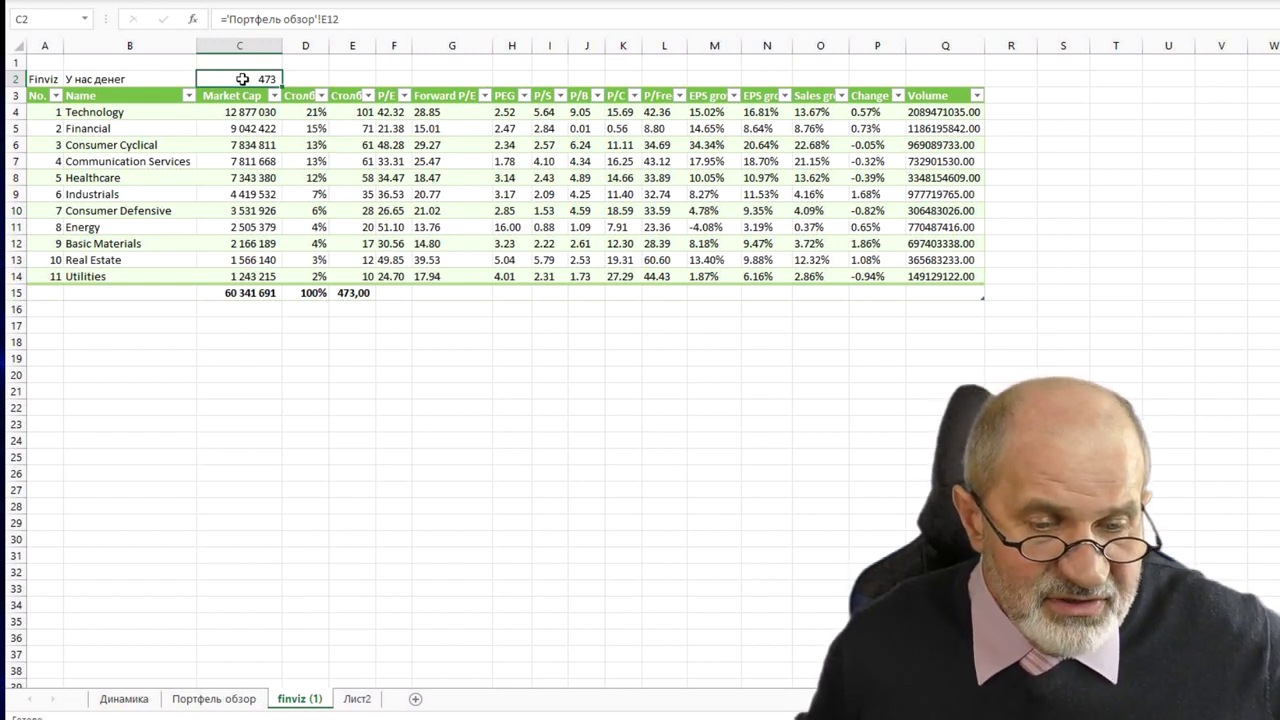
# - Review the money allotted to the sectors in column E, from Technology and Financial down to Utilities
pyautogui.click(352, 112)
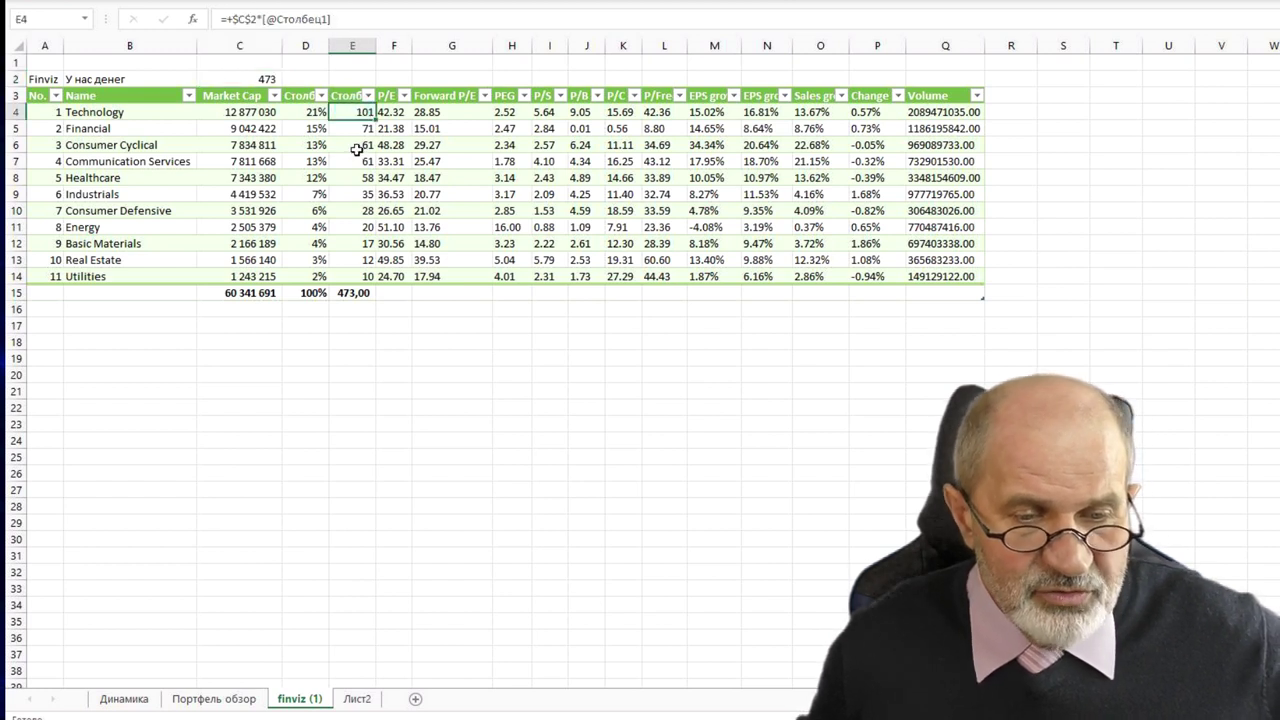
pyautogui.click(86, 112)
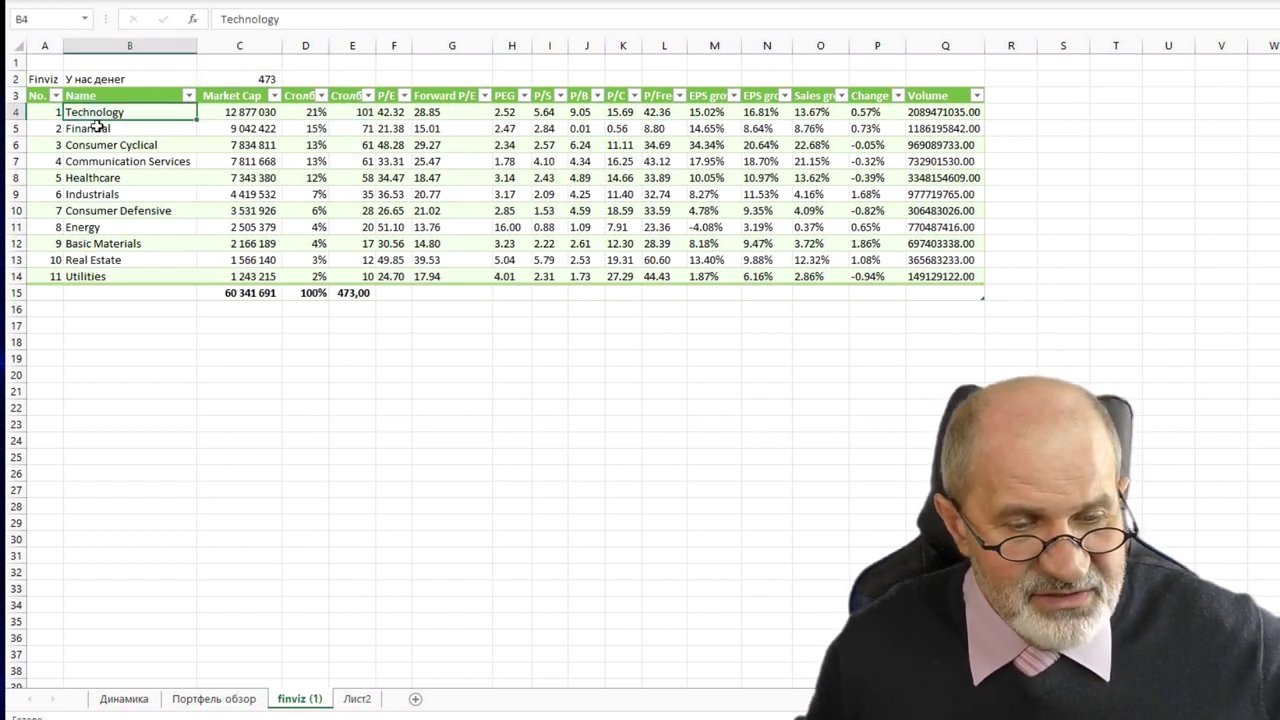
pyautogui.click(363, 131)
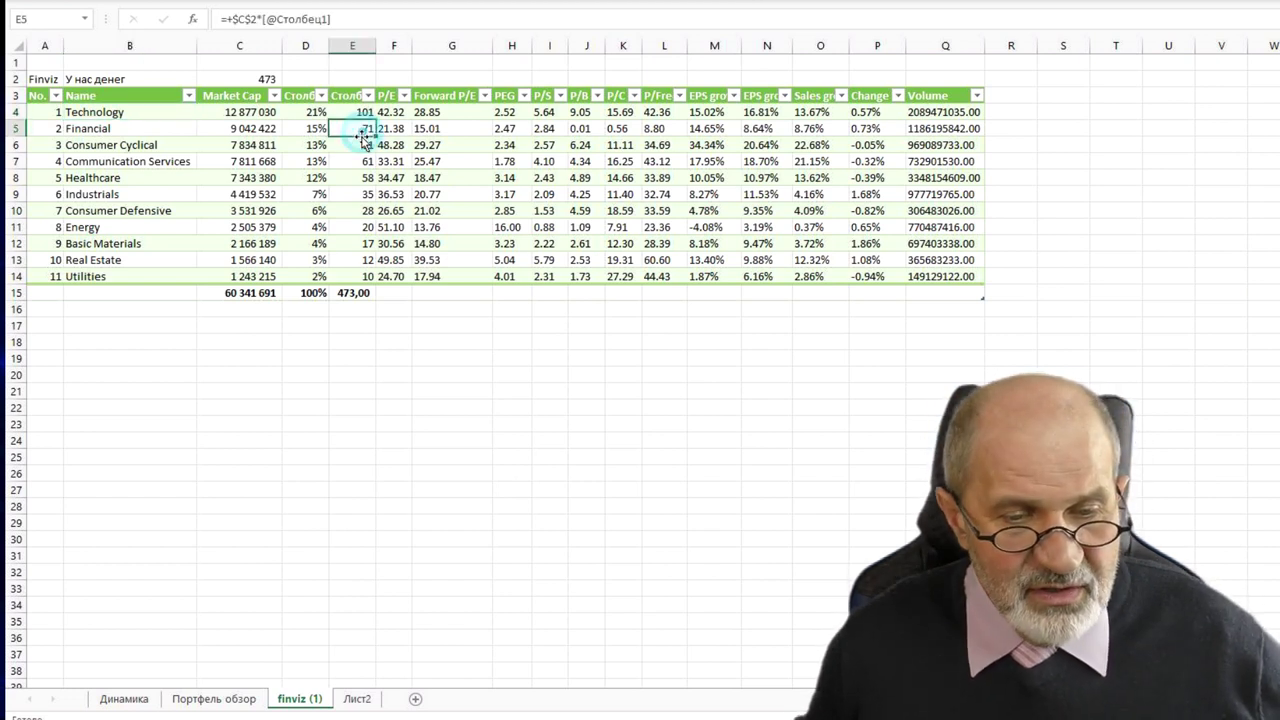
pyautogui.click(356, 276)
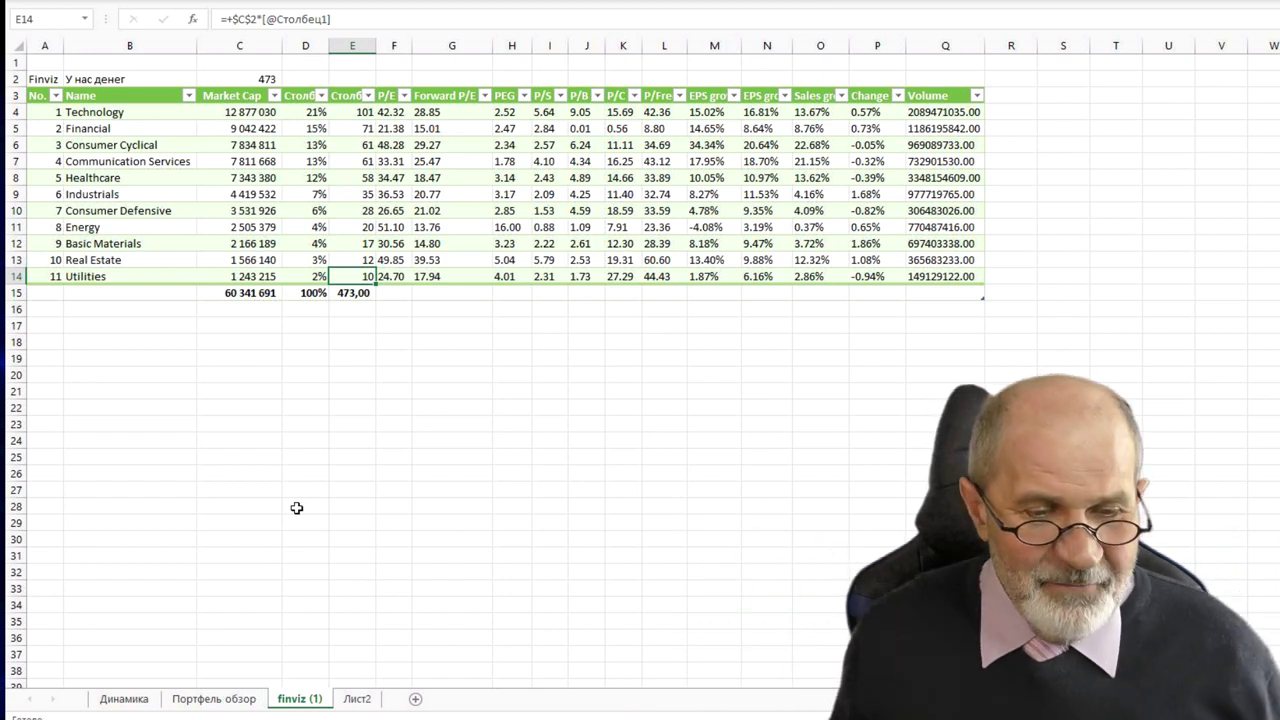
# - Switch from the Utilities row in Excel to the web browser and open the Finviz list of Utilities stocks
pyautogui.click(90, 276)
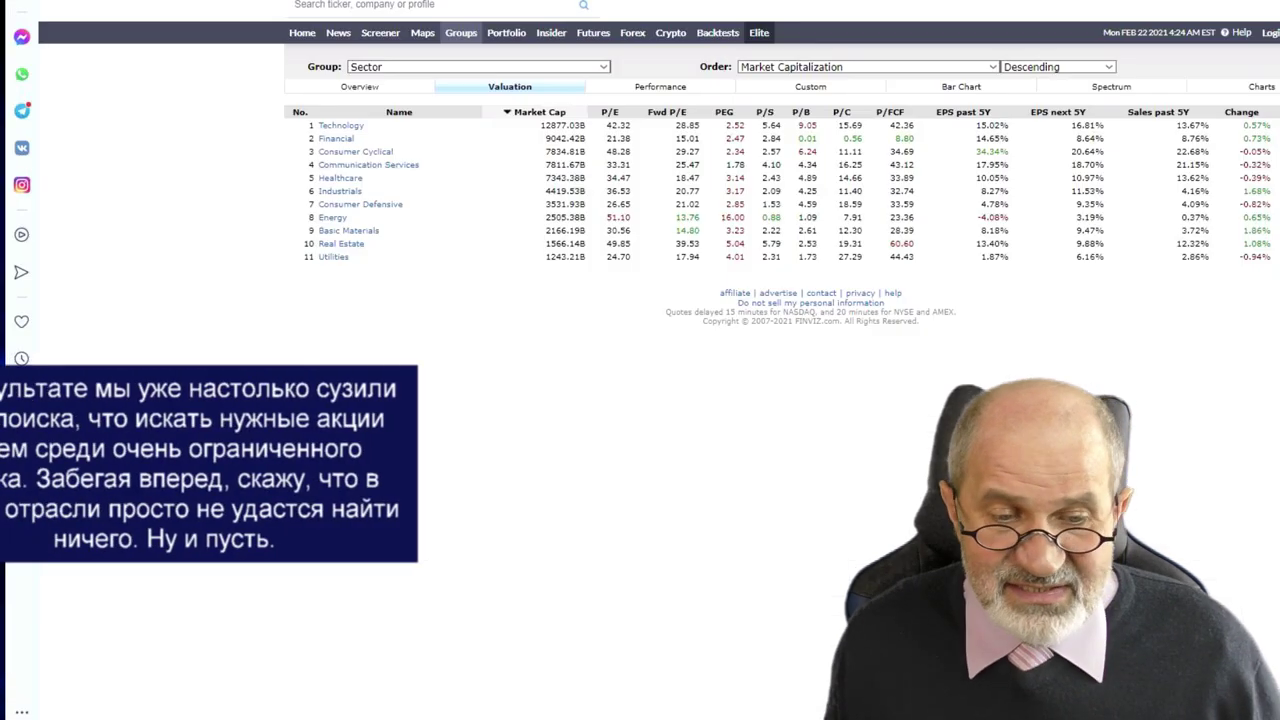
pyautogui.click(333, 258)
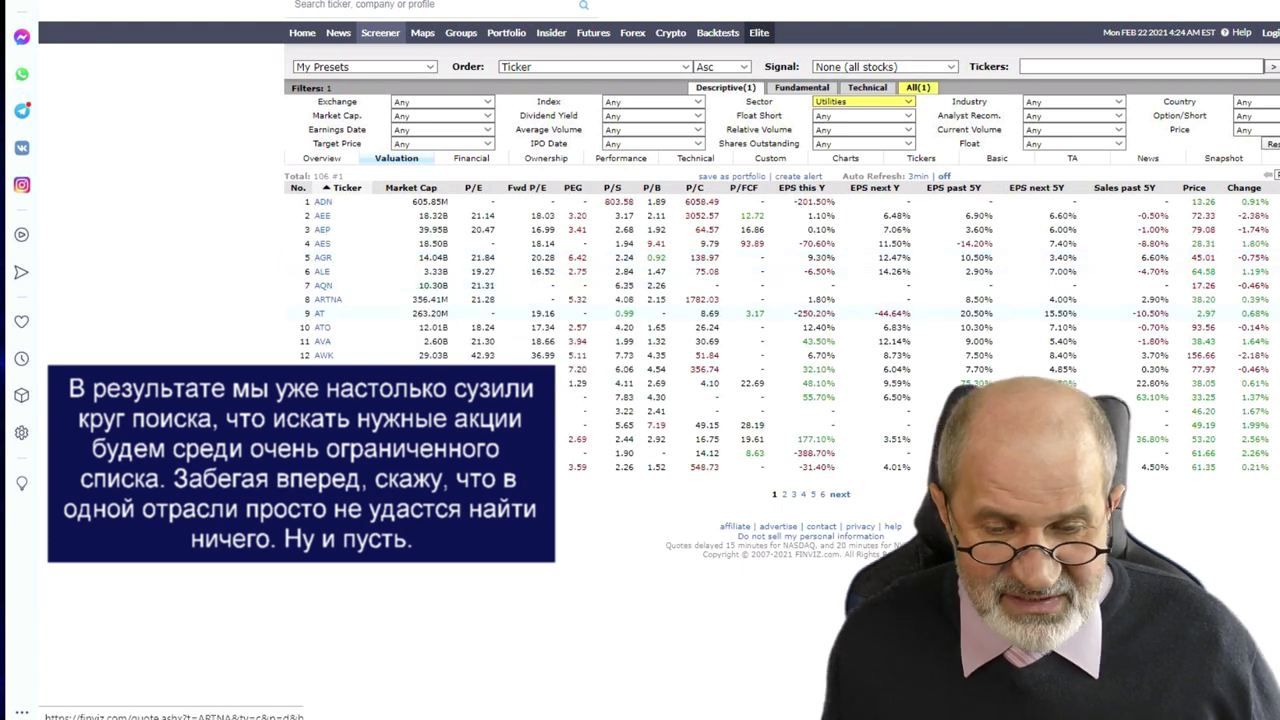
pyautogui.moveTo(1182, 348)
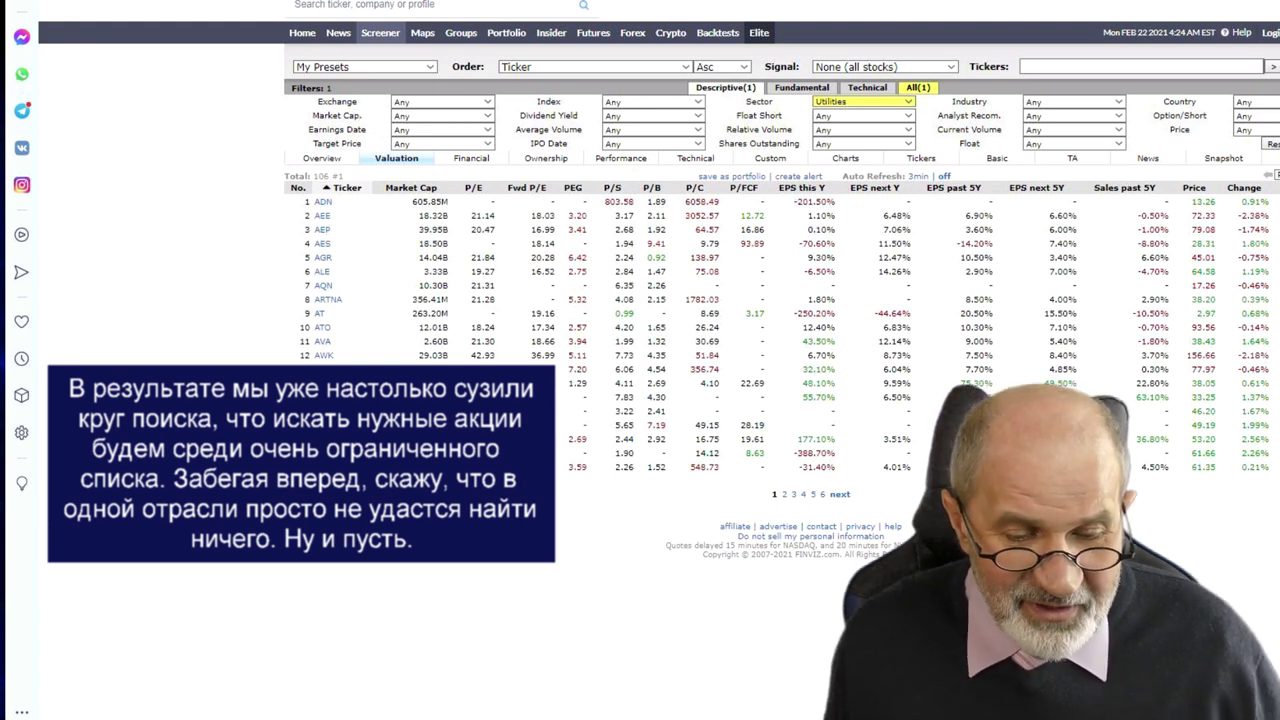
# - Switch back to Excel and check the money allotted to Utilities in cell E14
pyautogui.hotkey('alt', 'Tab')
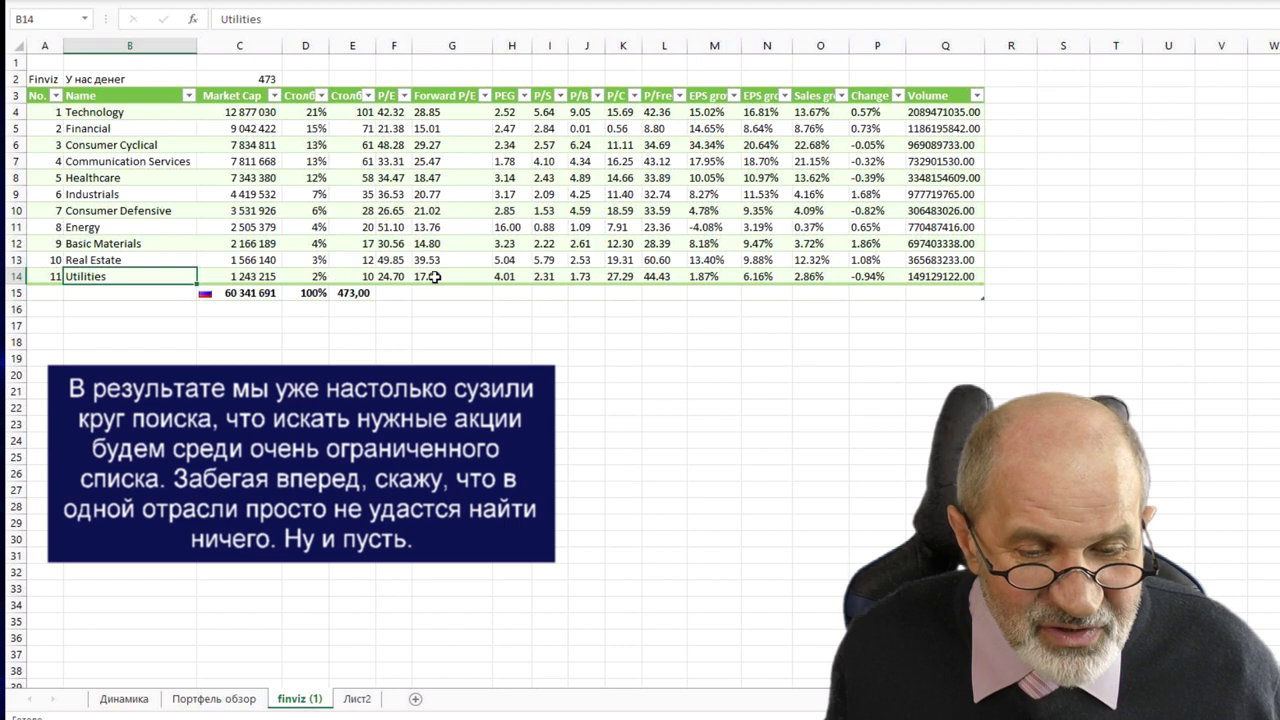
pyautogui.click(362, 276)
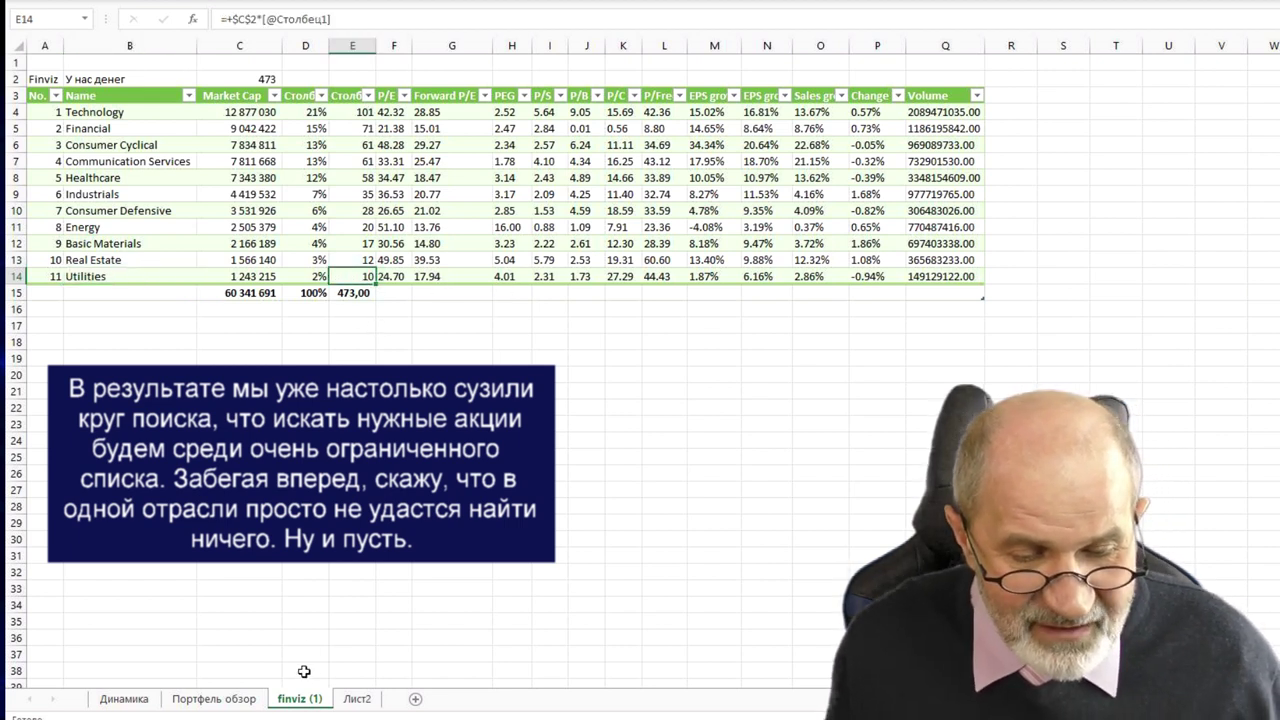
pyautogui.moveTo(280, 712)
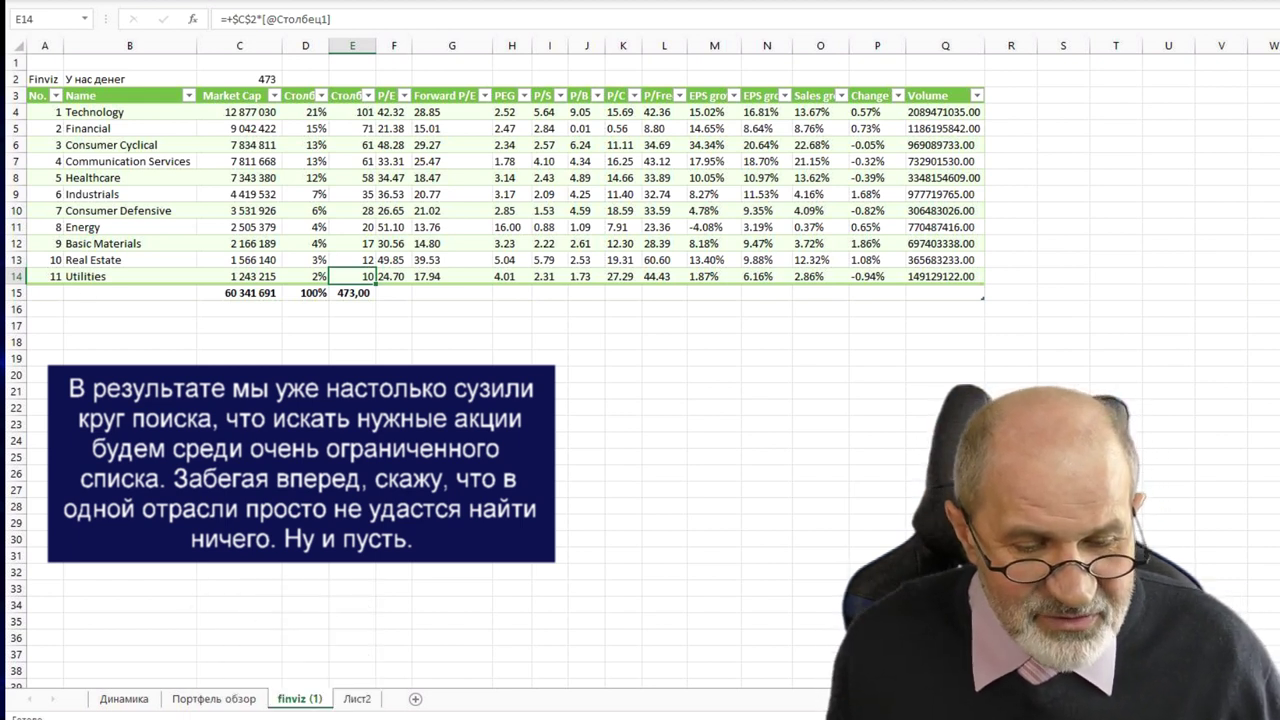
# - Switch to the Finviz screener in the browser and limit the Utilities stocks to a price under $15
pyautogui.hotkey('alt', 'Tab')
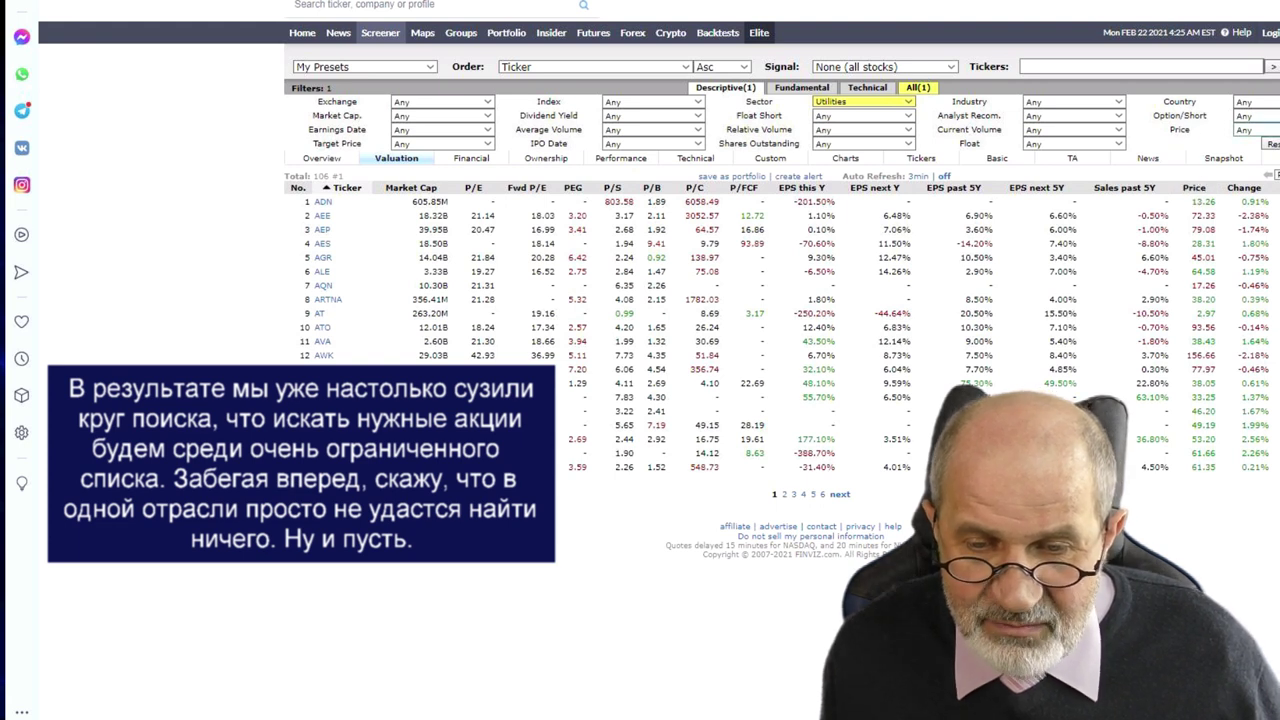
pyautogui.click(1255, 130)
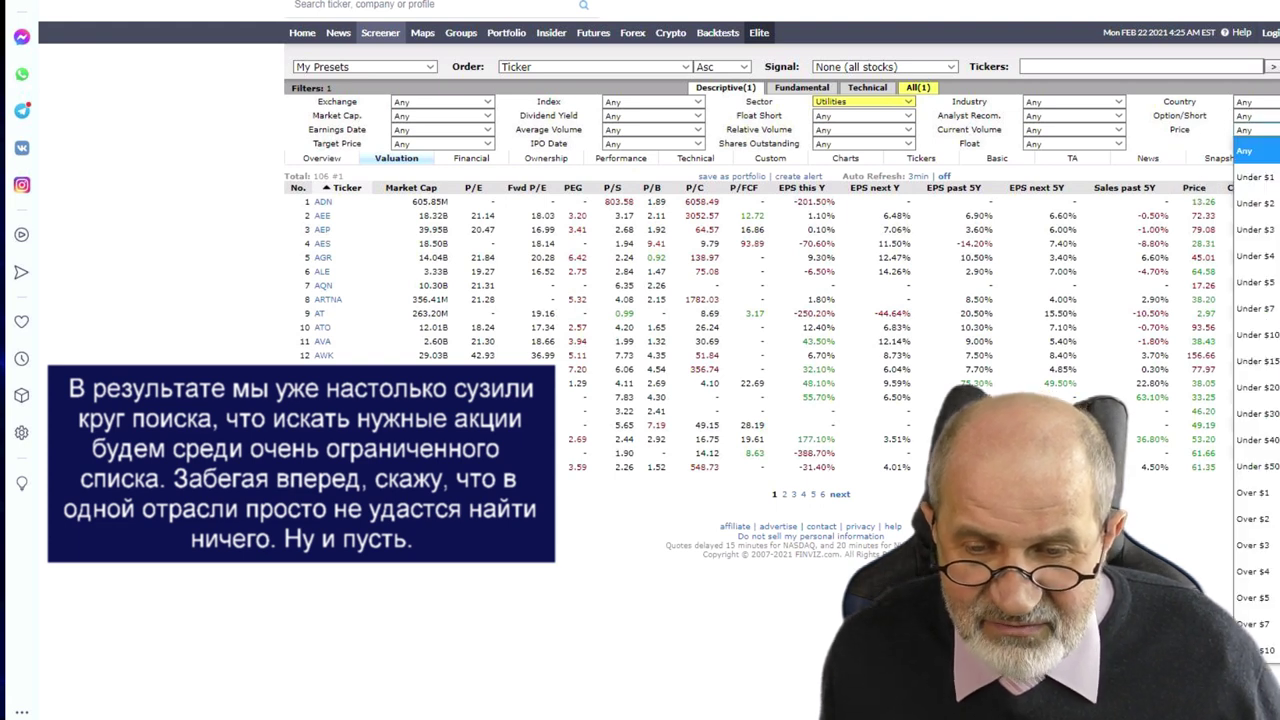
pyautogui.click(1270, 362)
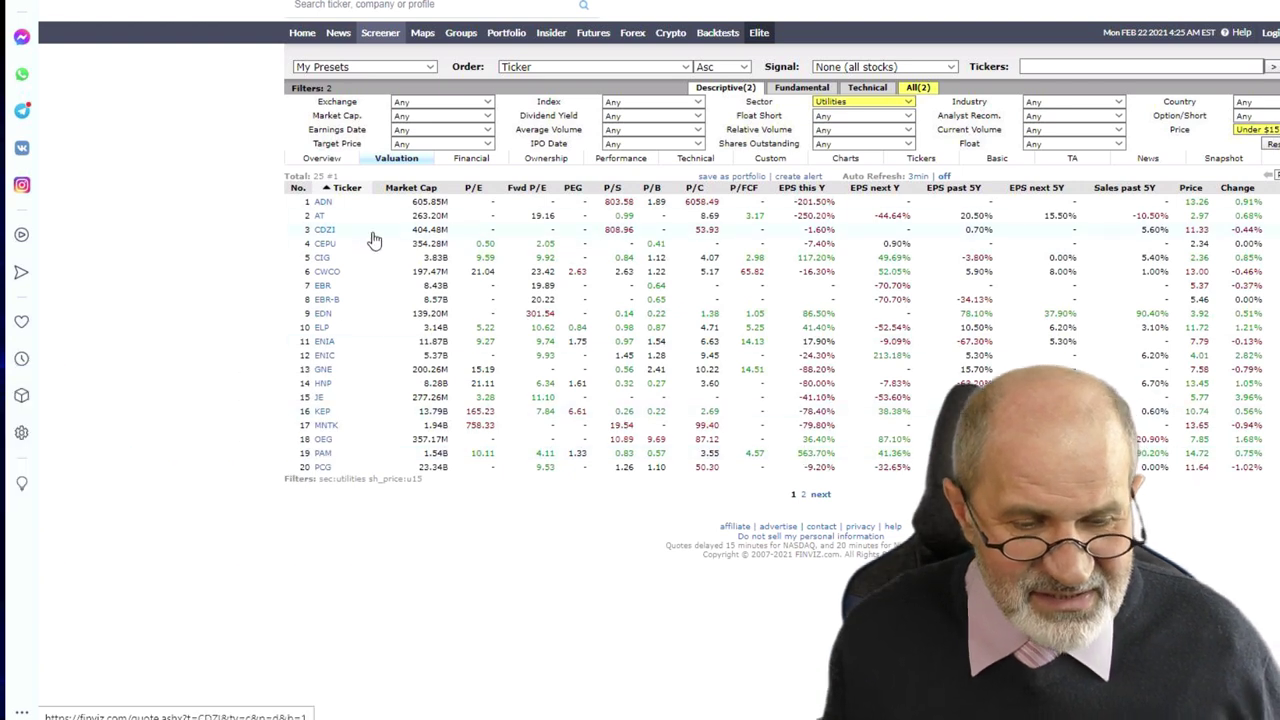
# - Look through both pages of the filtered Utilities stocks and sort them by forward P/E in ascending order
pyautogui.click(820, 494)
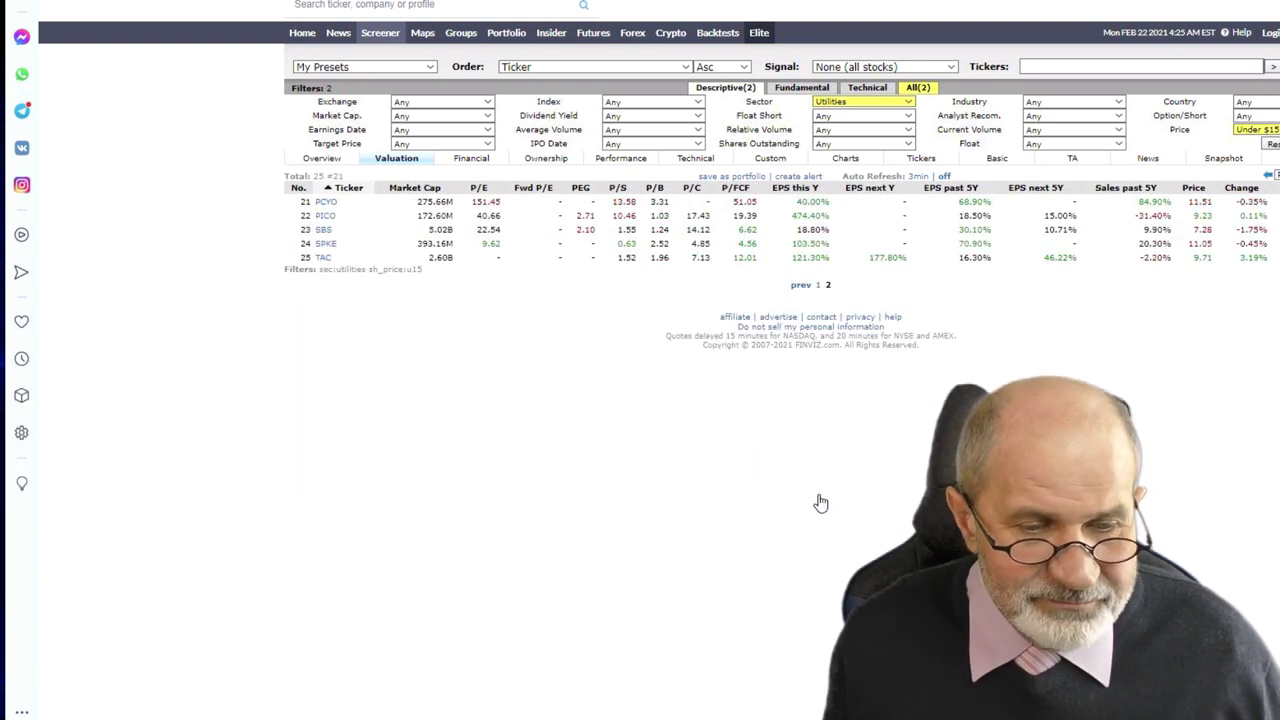
pyautogui.click(812, 287)
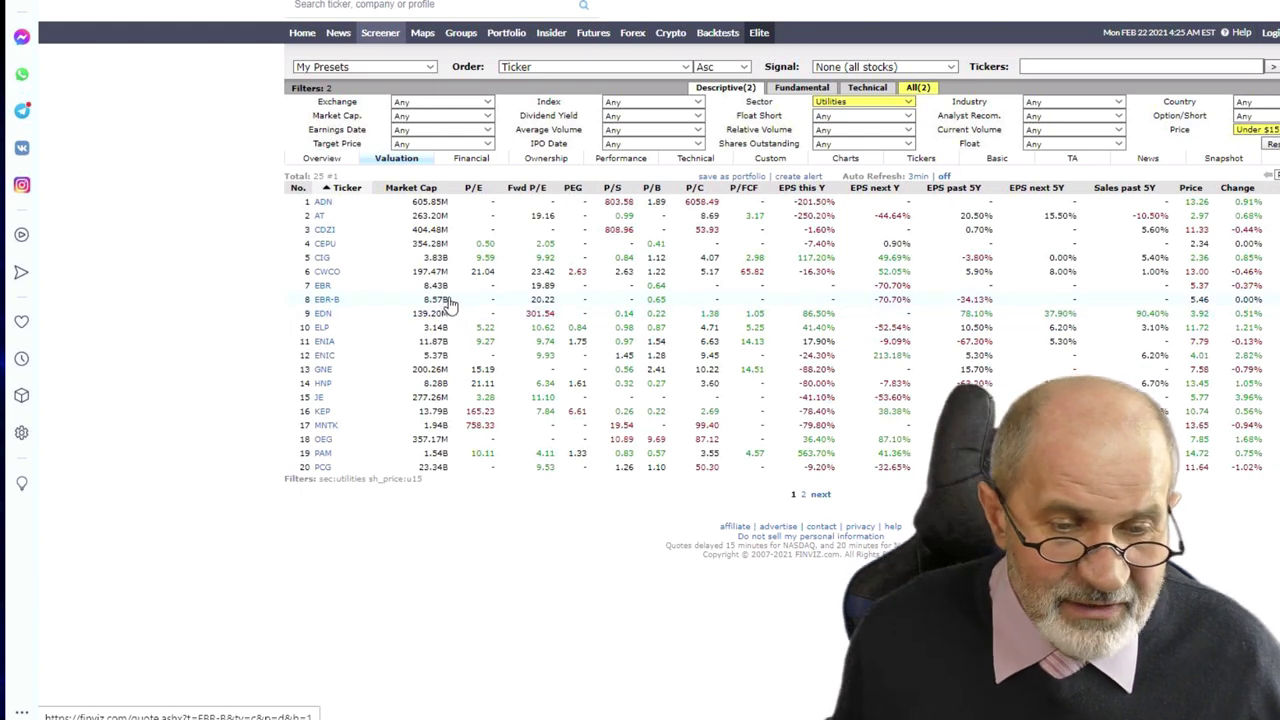
pyautogui.moveTo(322, 205)
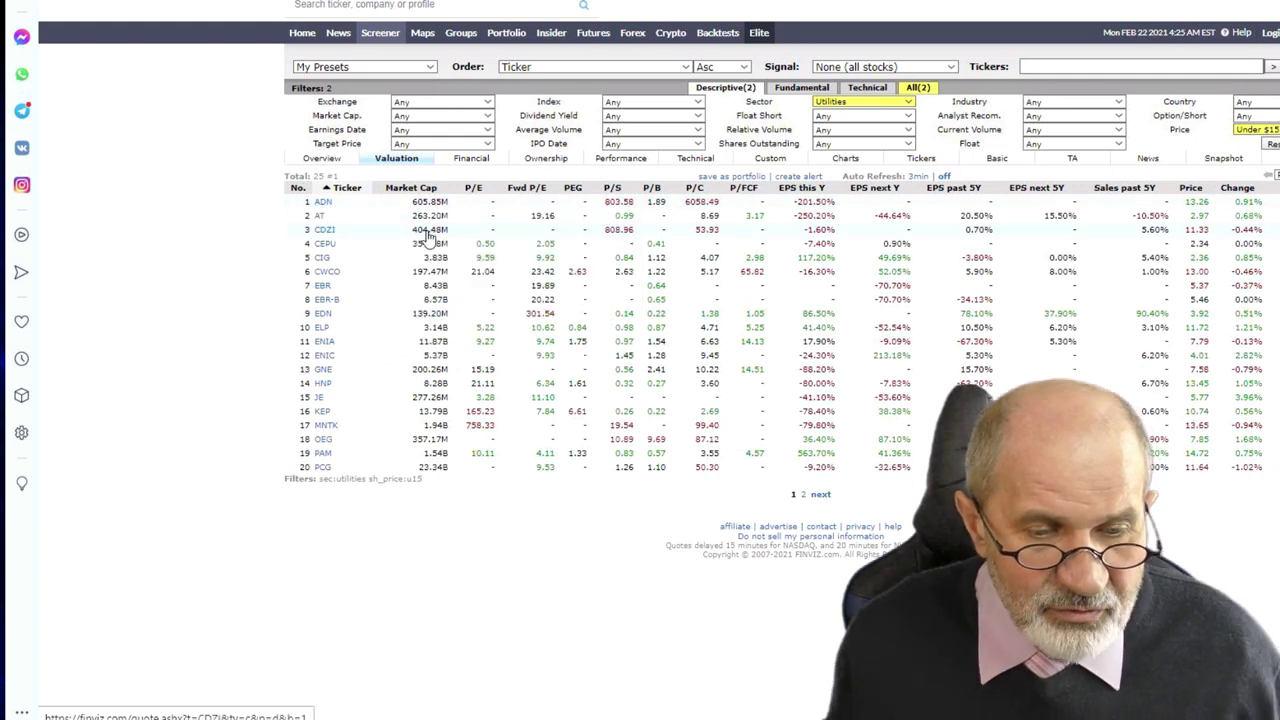
pyautogui.moveTo(330, 470)
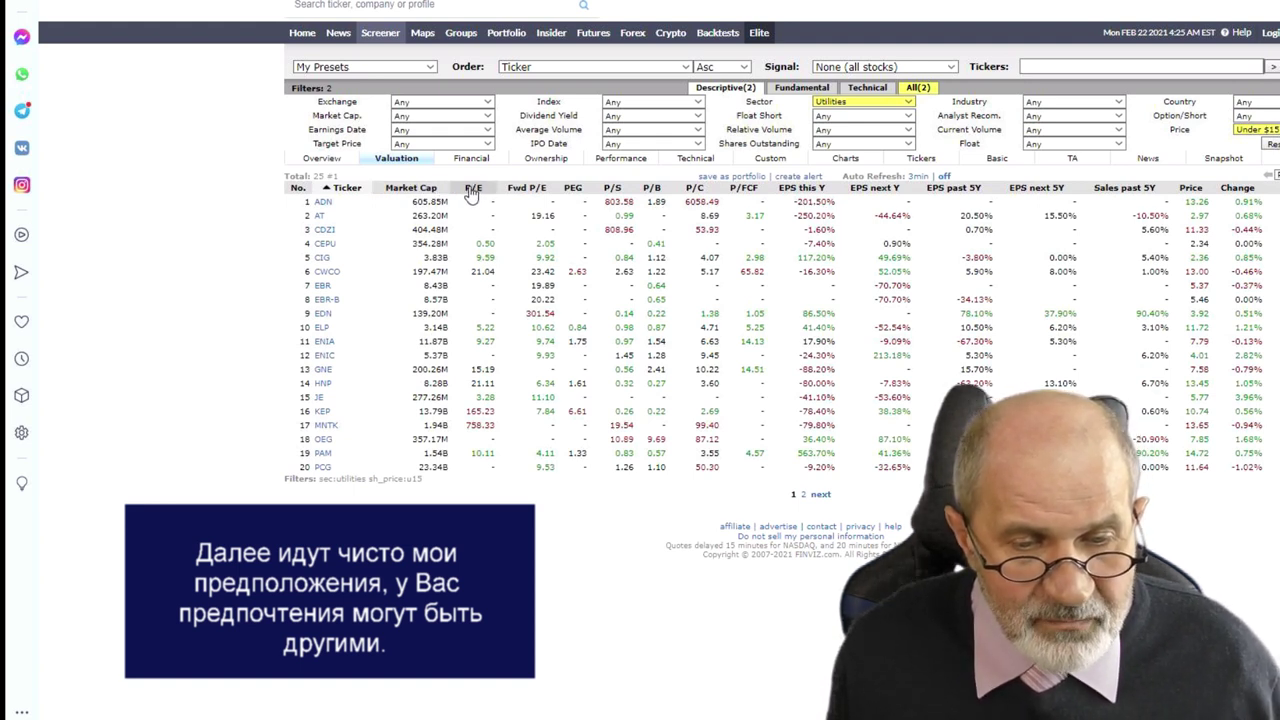
pyautogui.click(524, 190)
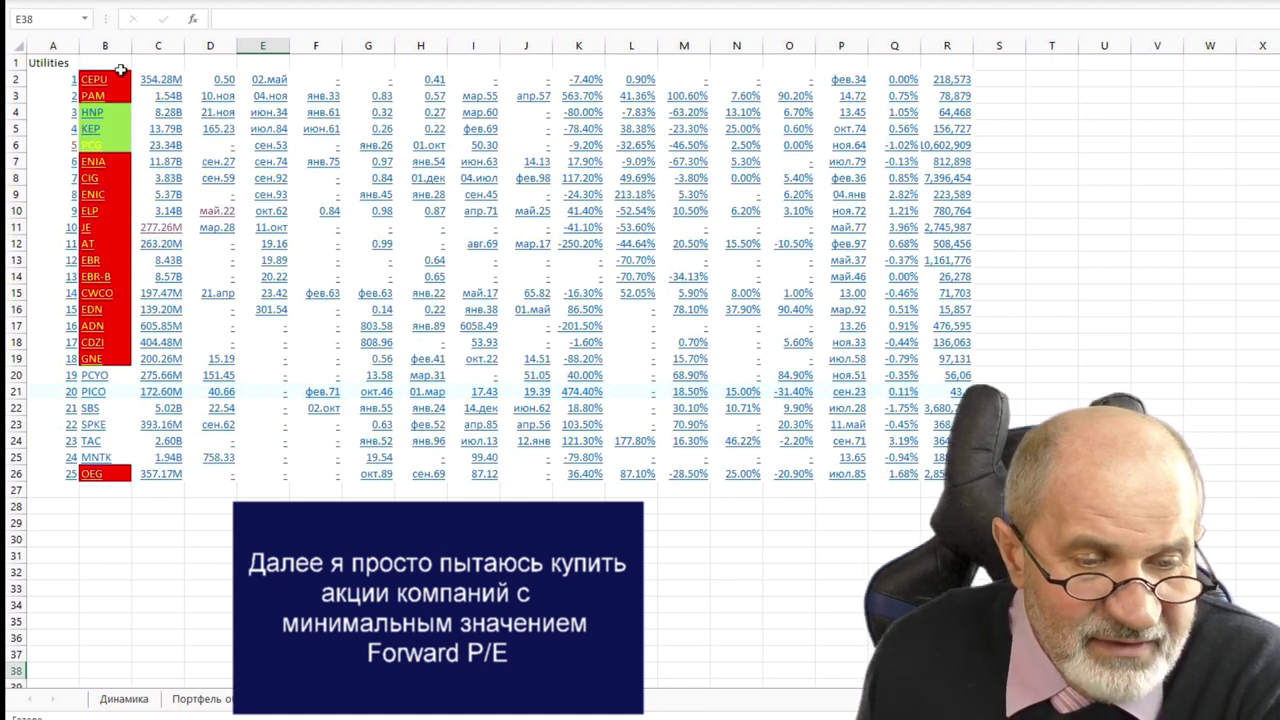
pyautogui.click(48, 80)
pyautogui.click(125, 84)
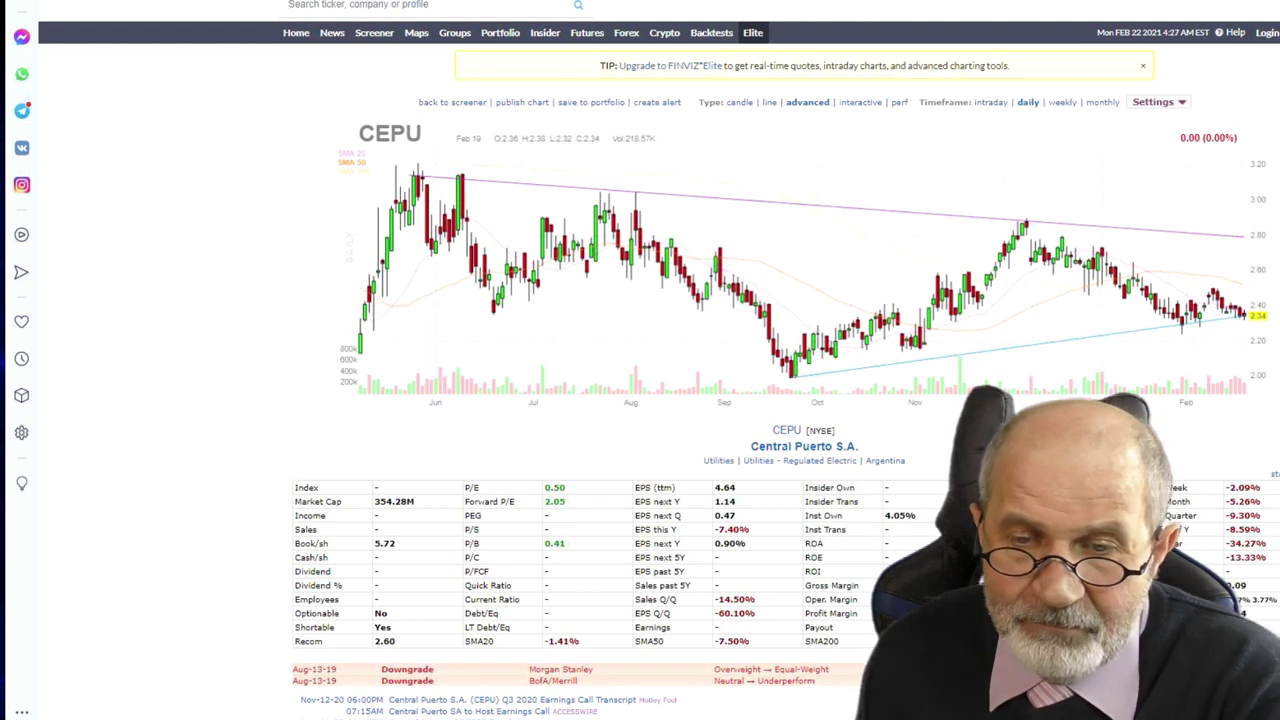
pyautogui.hotkey('alt', 'Left')
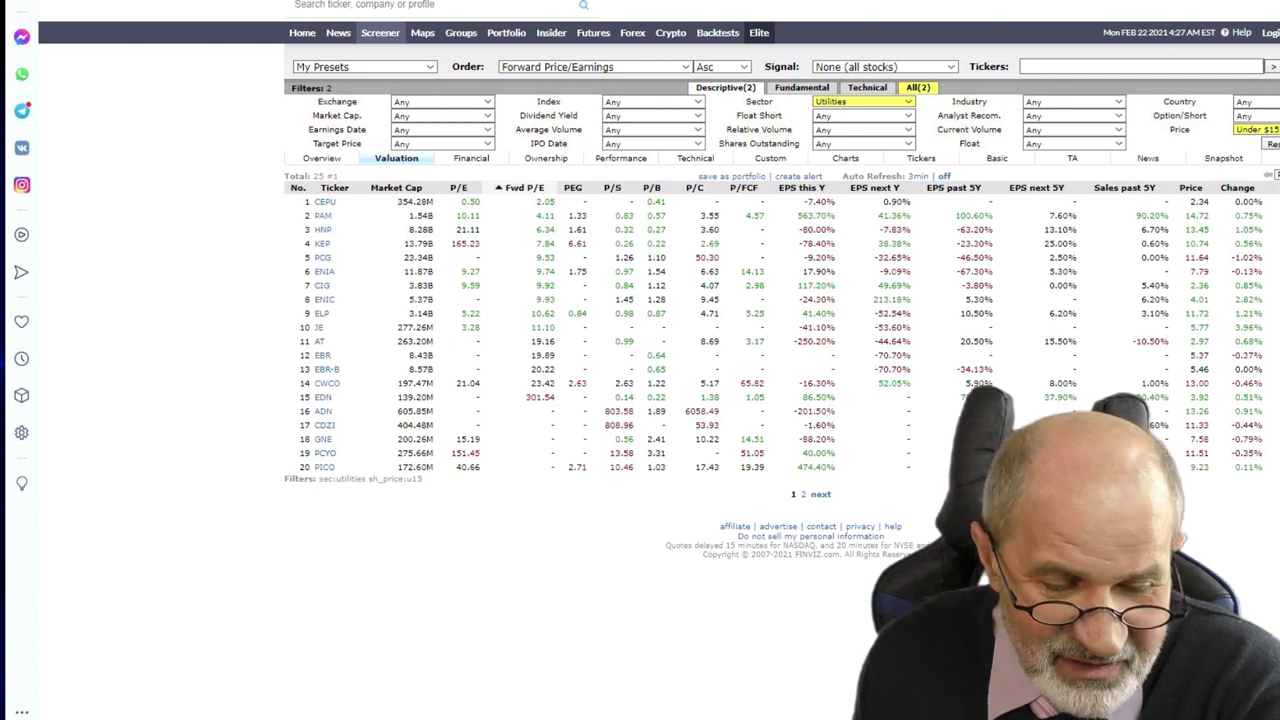
pyautogui.hotkey('alt', 'Tab')
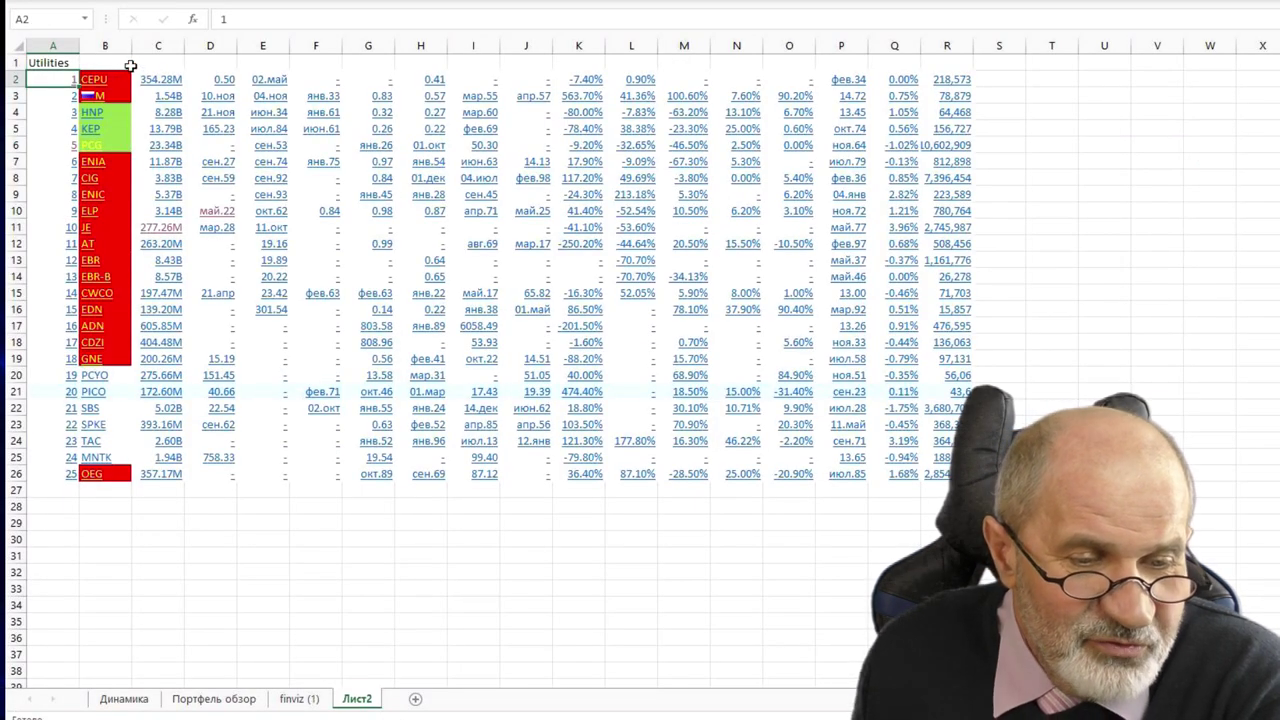
# - Select the ticker text CEPU in cell B2 of the Utilities list on the Лист2 sheet
pyautogui.click(128, 64)
pyautogui.click(127, 75)
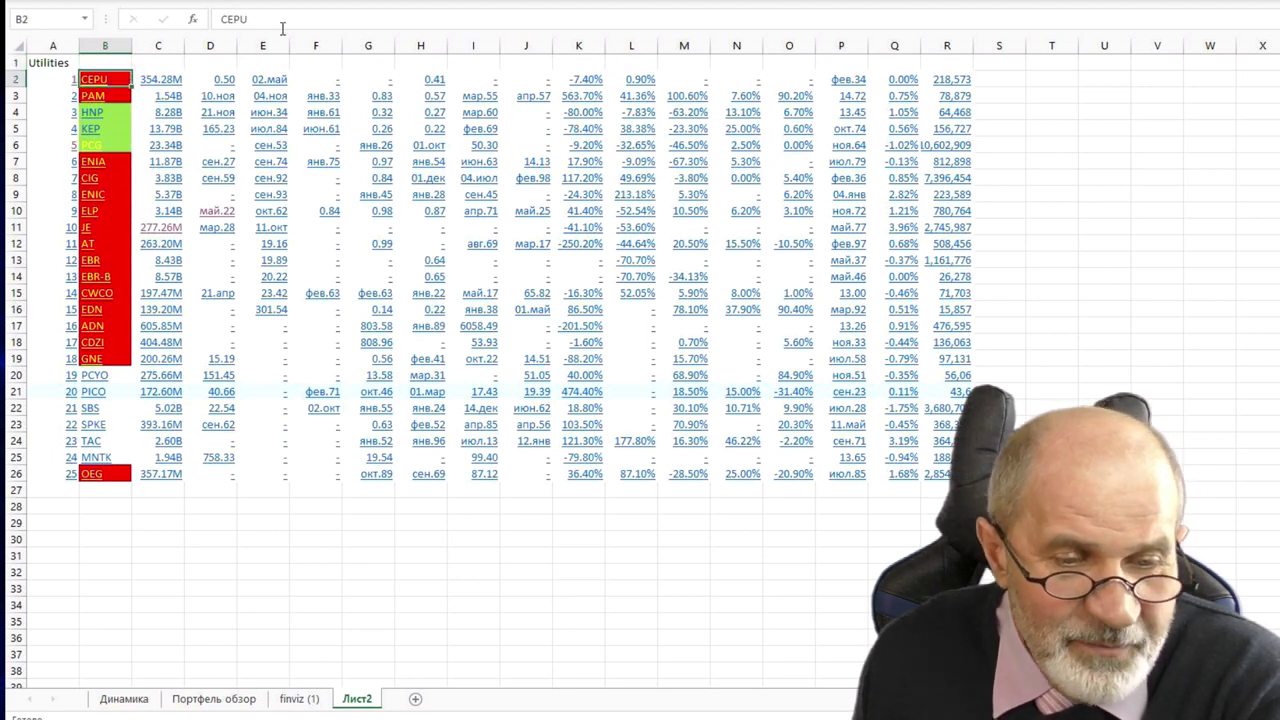
pyautogui.moveTo(250, 19); pyautogui.dragTo(212, 24)
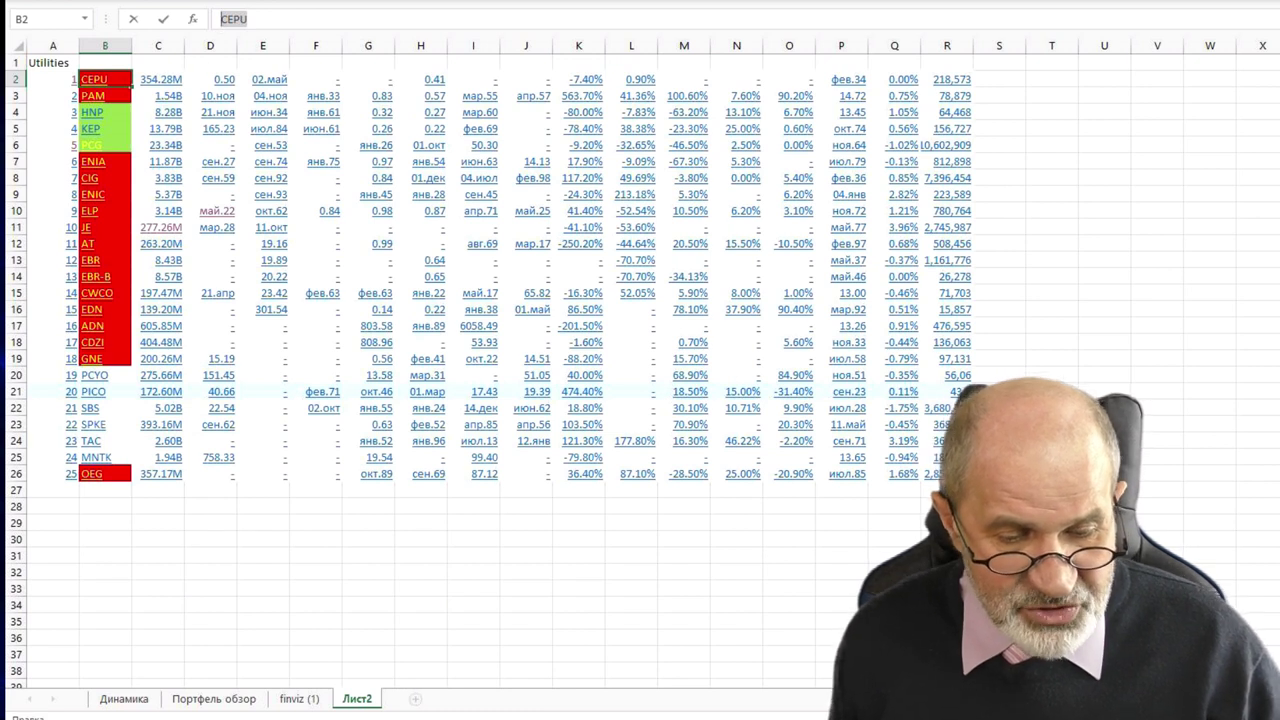
# - Switch to the trading terminal, search for the instrument CEPU, close the search window and return to Excel
pyautogui.hotkey('alt', 'Tab')
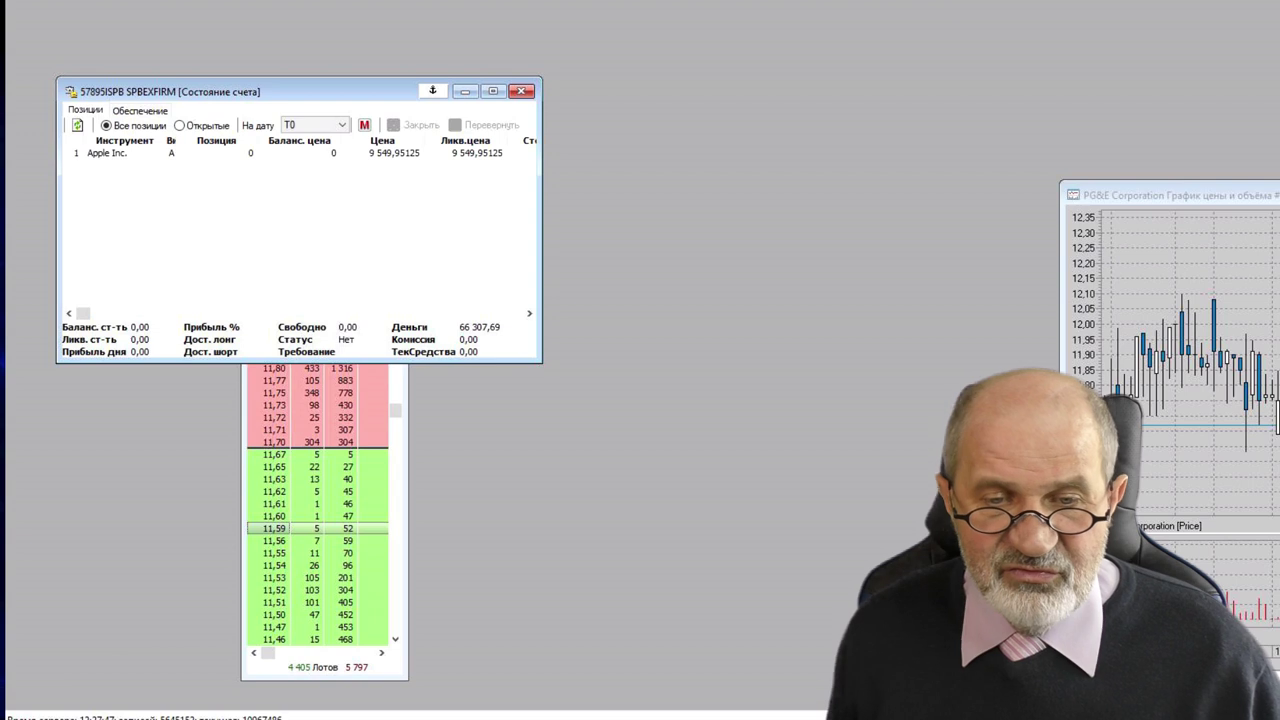
pyautogui.write('CEPU')
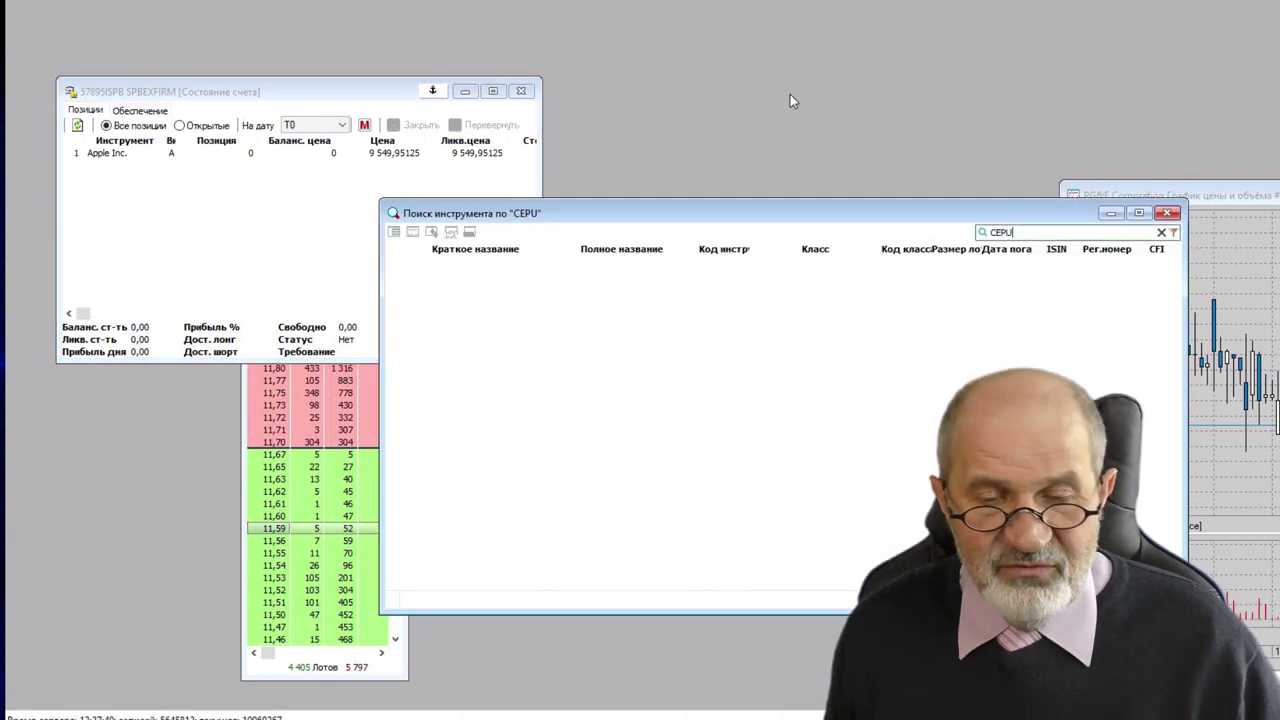
pyautogui.click(1167, 212)
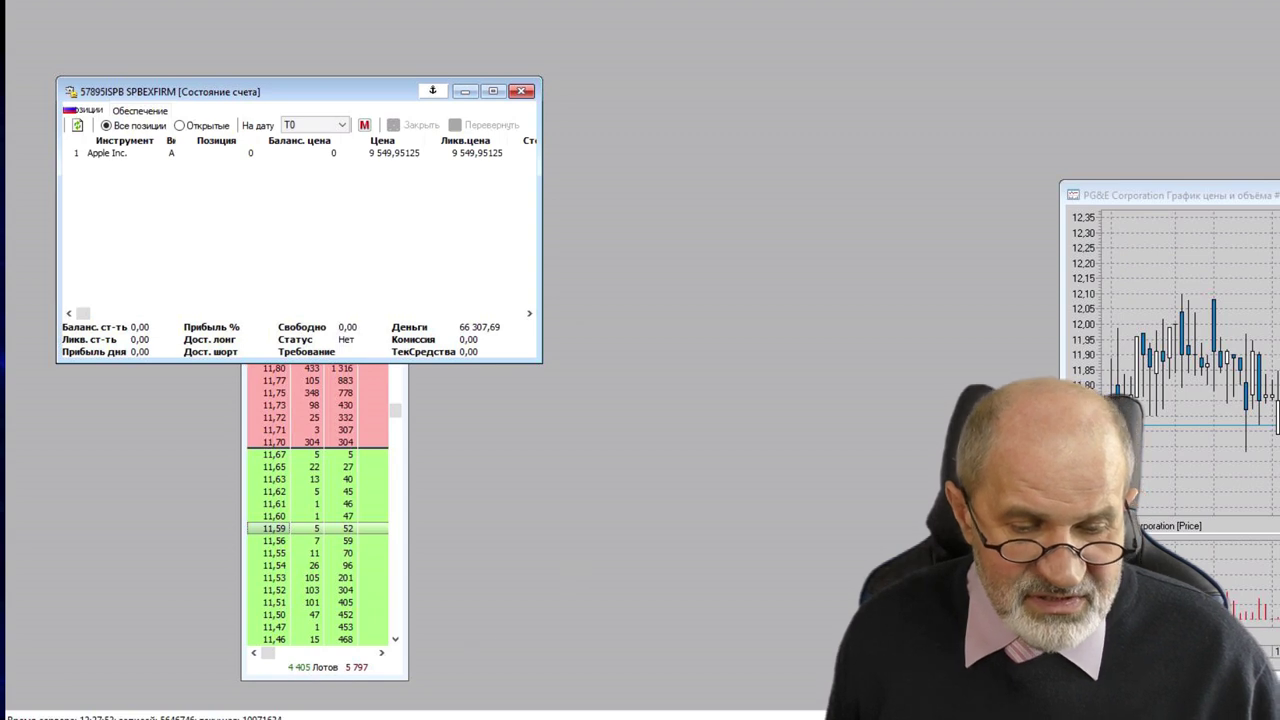
pyautogui.hotkey('alt', 'Tab')
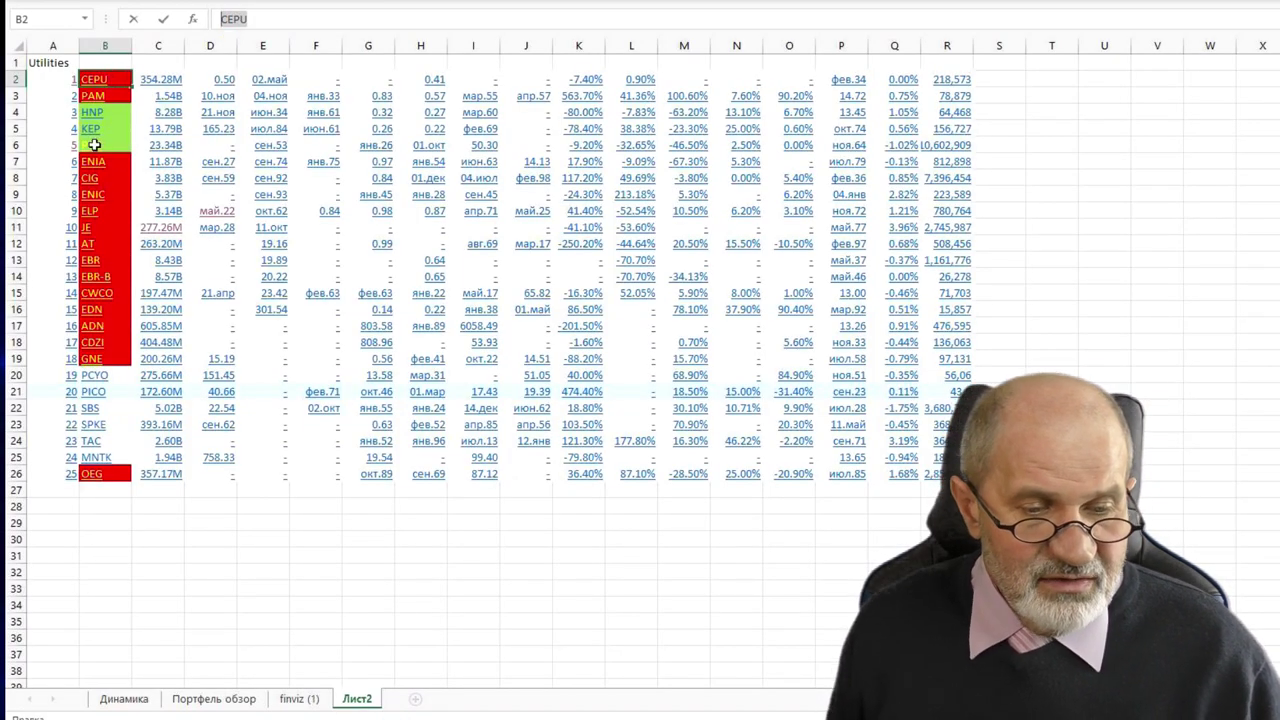
# - Take the ticker PCYO from cell B20, search for it in the trading terminal, and return to Excel
pyautogui.click(126, 376)
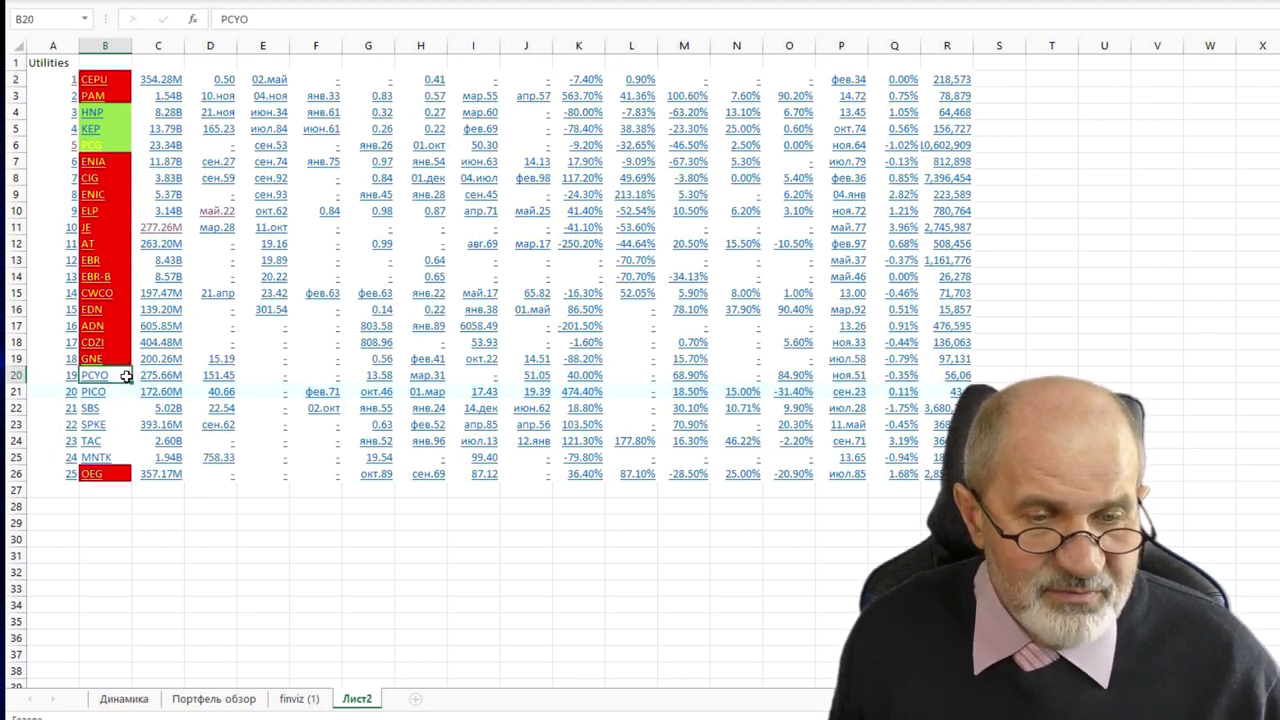
pyautogui.doubleClick(260, 19)
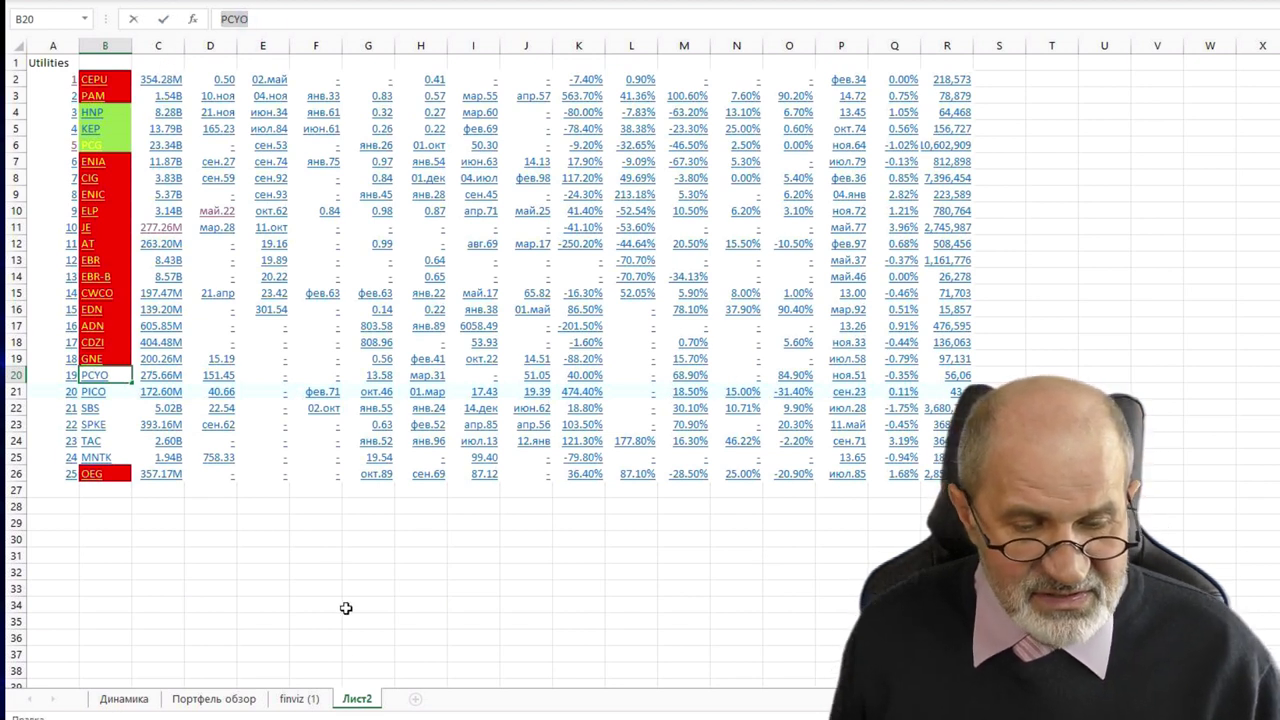
pyautogui.hotkey('alt', 'Tab')
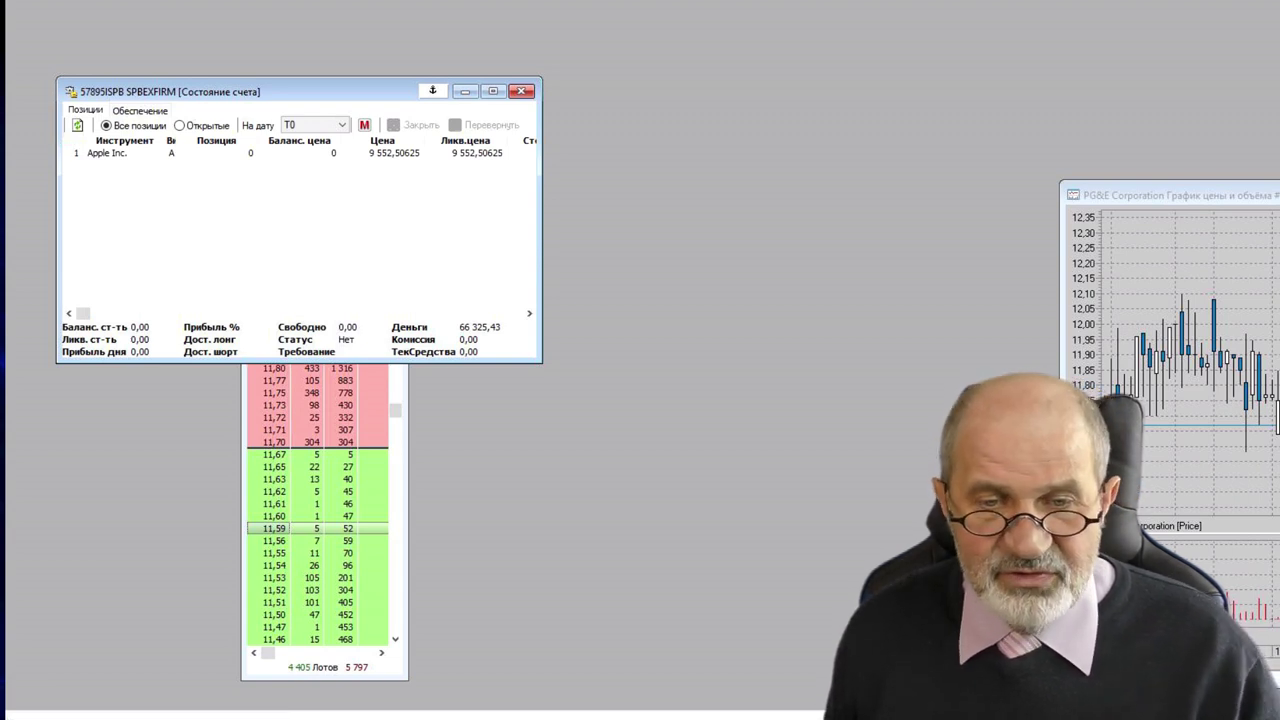
pyautogui.write('PCYO')
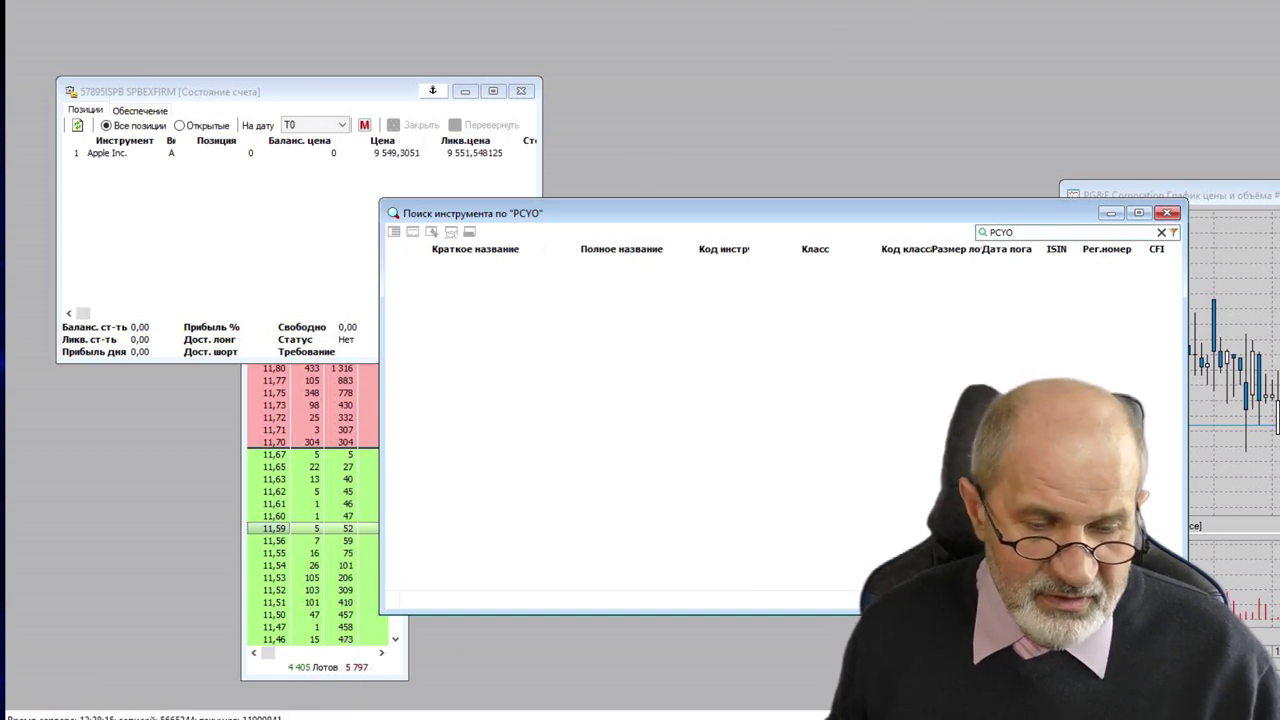
pyautogui.hotkey('alt', 'Tab')
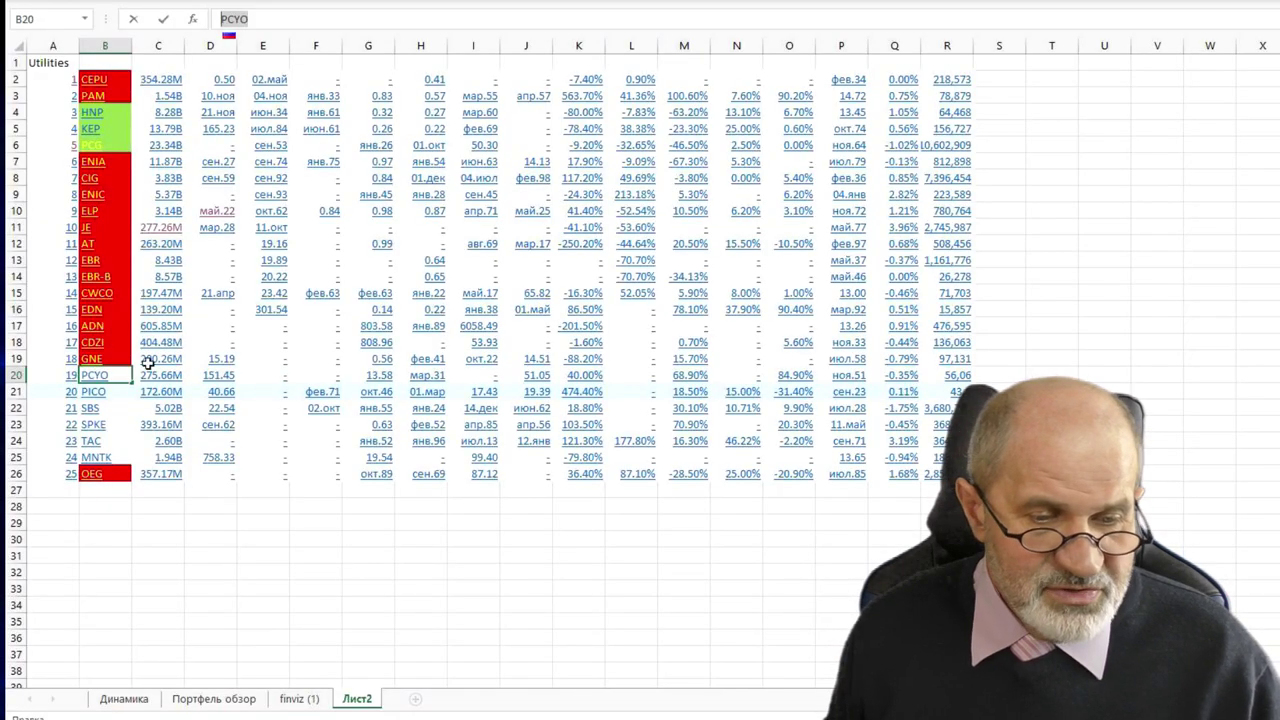
# - Copy the red cell formatting from GNE in B19 onto the PCYO ticker in B20
pyautogui.click(122, 358)
pyautogui.click(105, 2)
pyautogui.click(117, 375)
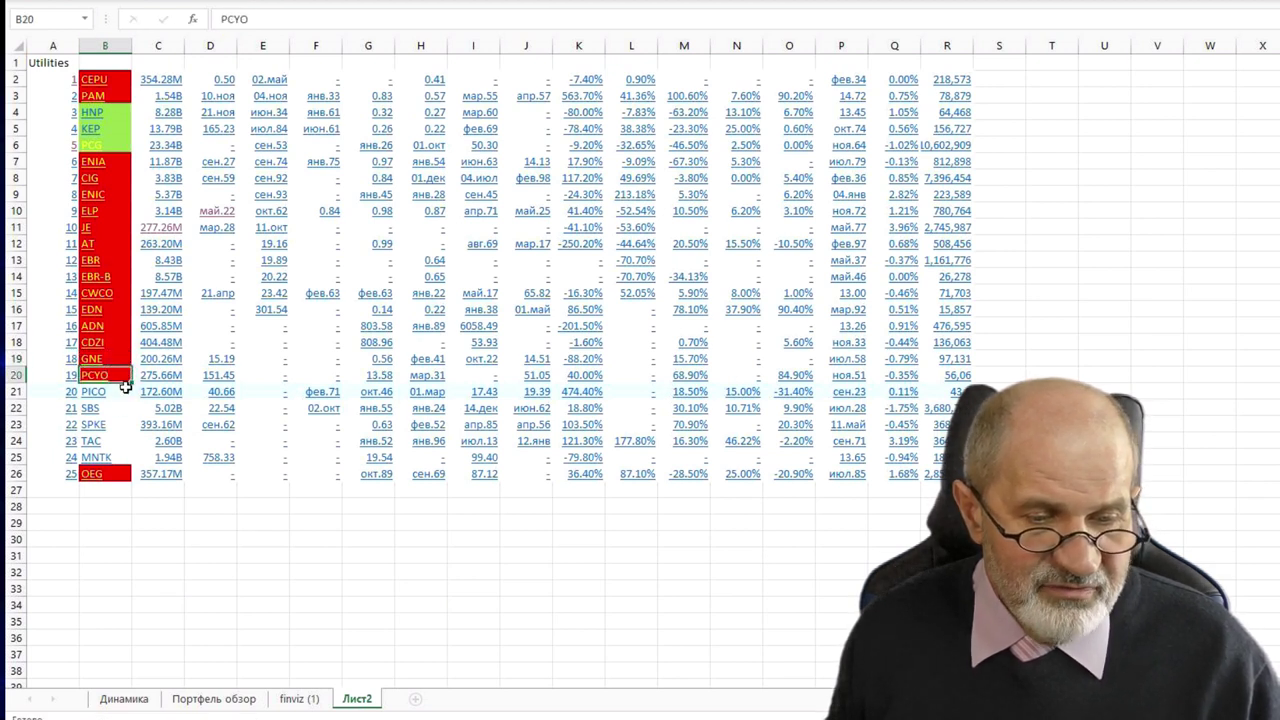
# - Take the ticker PICO from cell B21, search for it in the trading terminal, and return to Excel
pyautogui.click(126, 393)
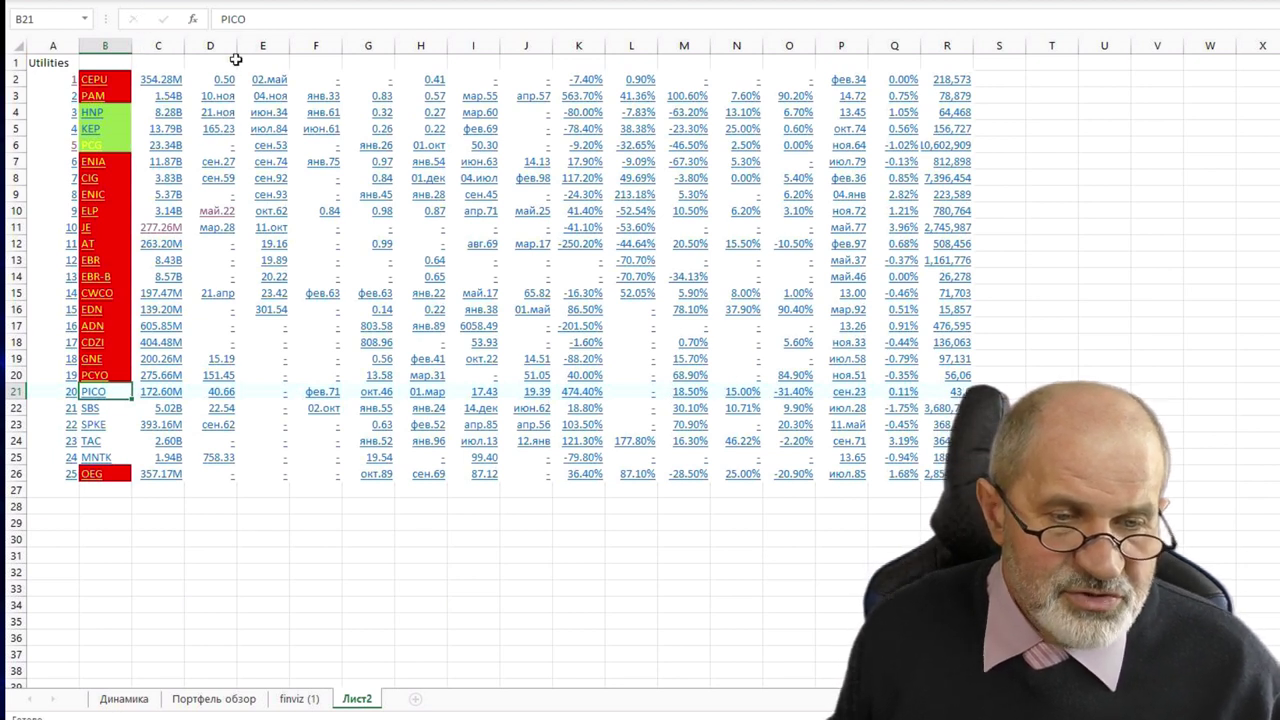
pyautogui.doubleClick(250, 18)
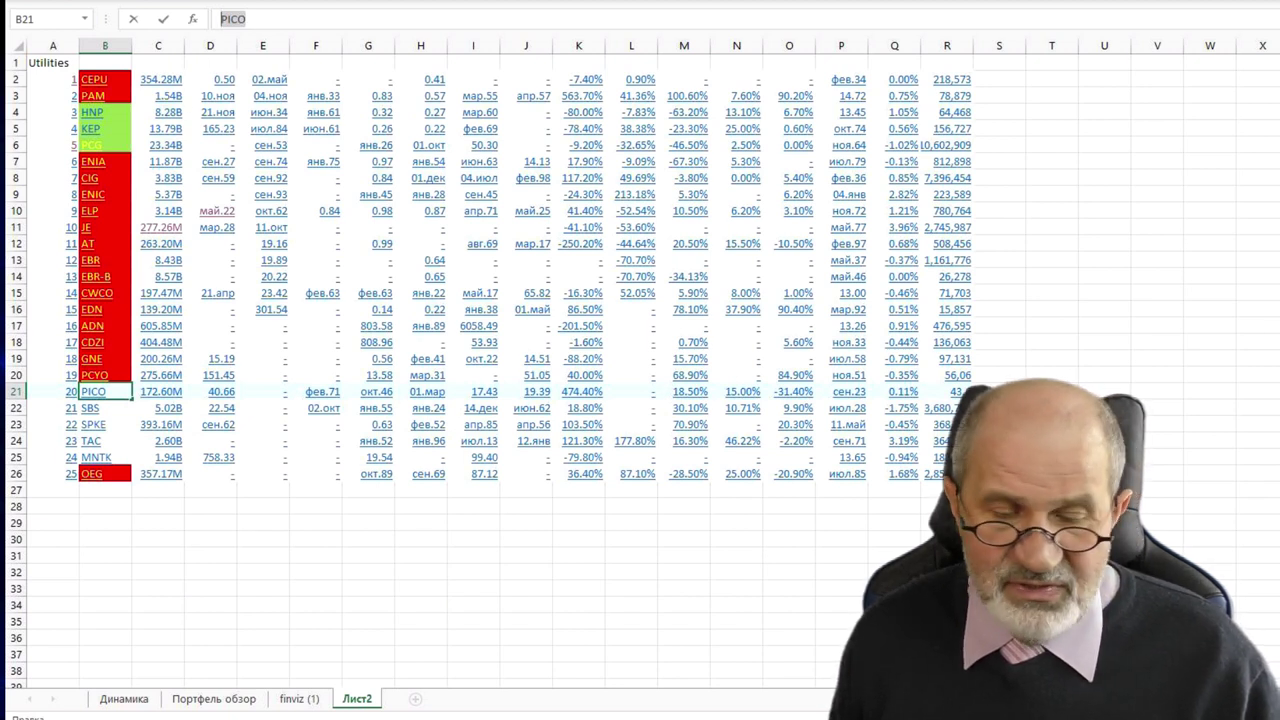
pyautogui.click(310, 716)
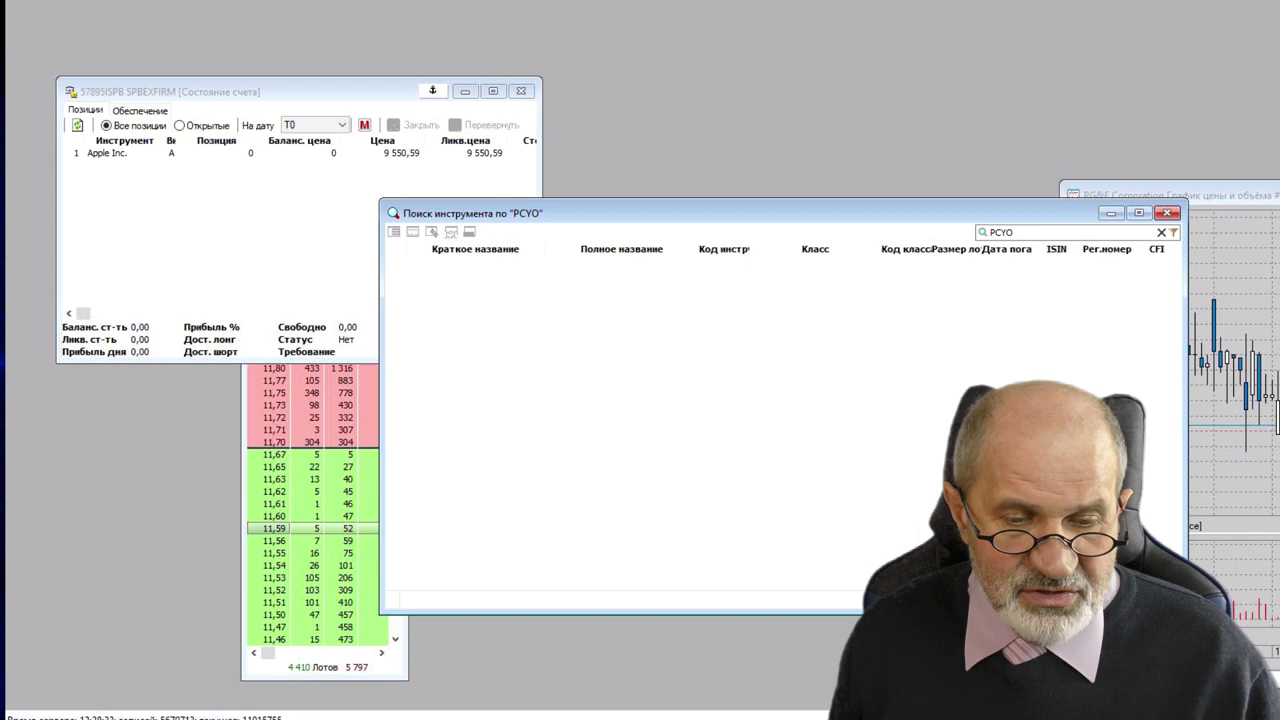
pyautogui.doubleClick(992, 232)
pyautogui.write('PICO')
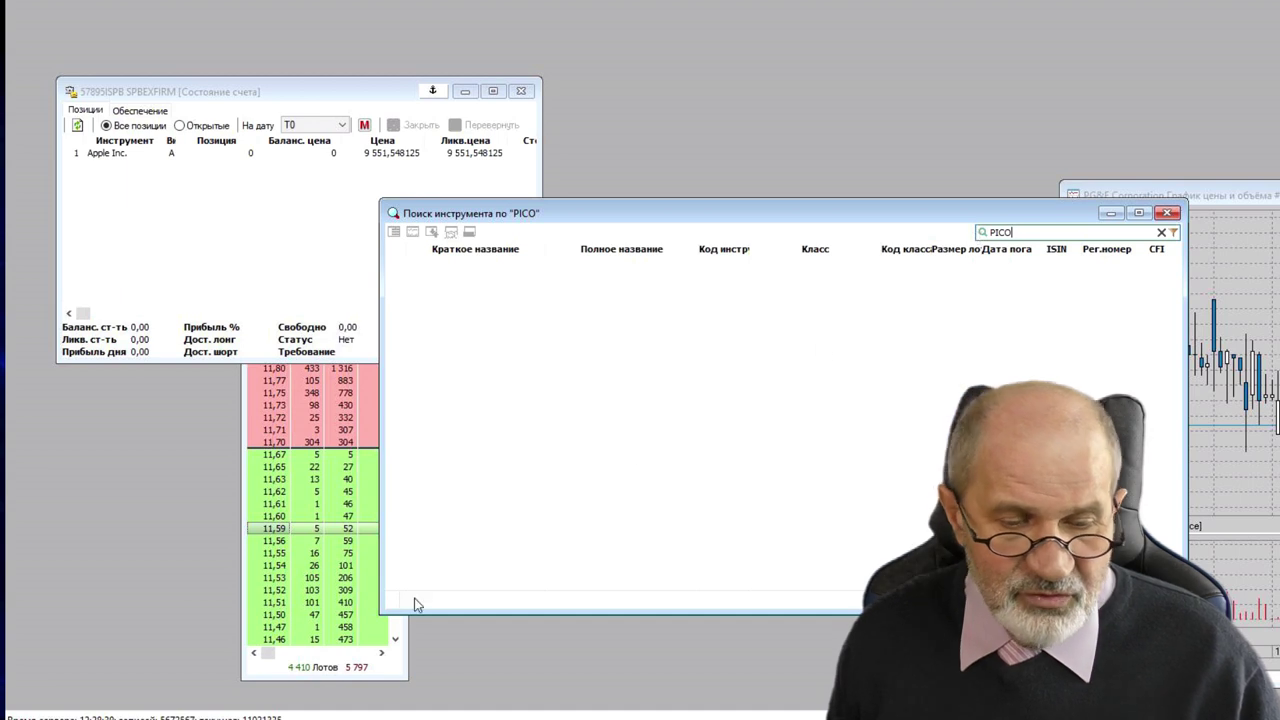
pyautogui.hotkey('alt', 'Tab')
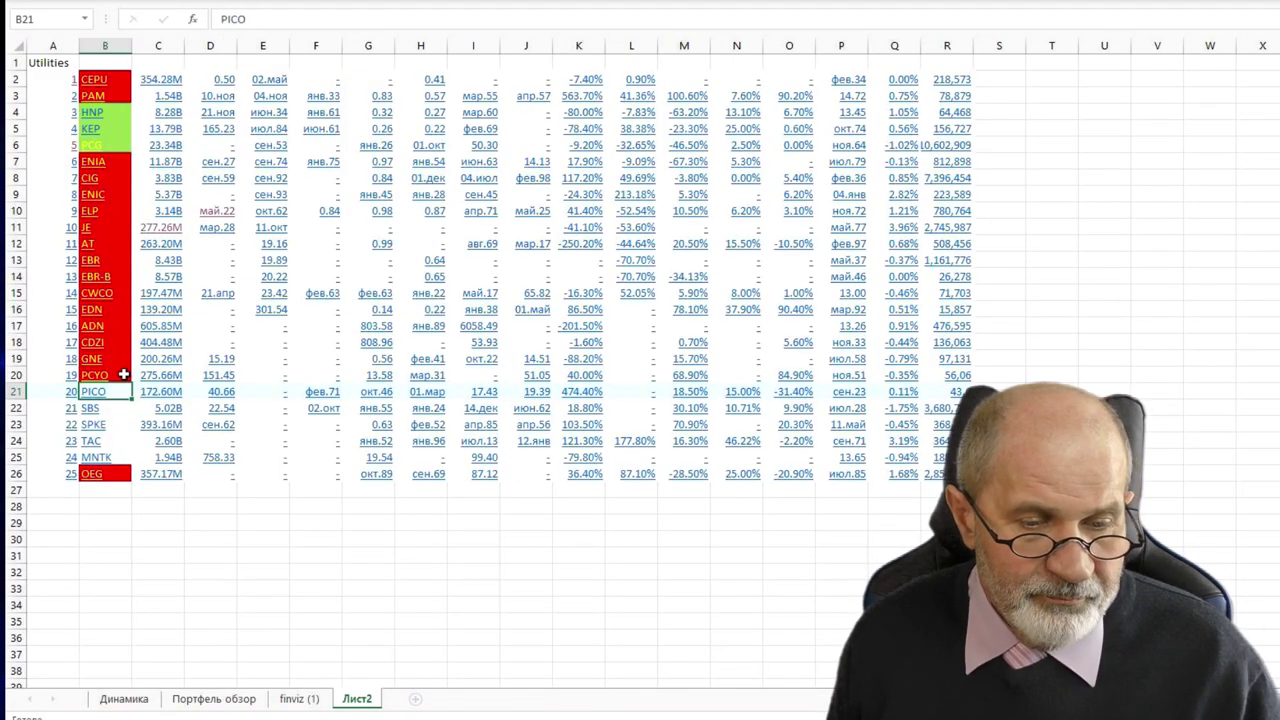
# - Open the Finviz quote pages of HNP and KEP from the list, dismissing the upgrade offer and returning to Excel after each
pyautogui.click(578, 490)
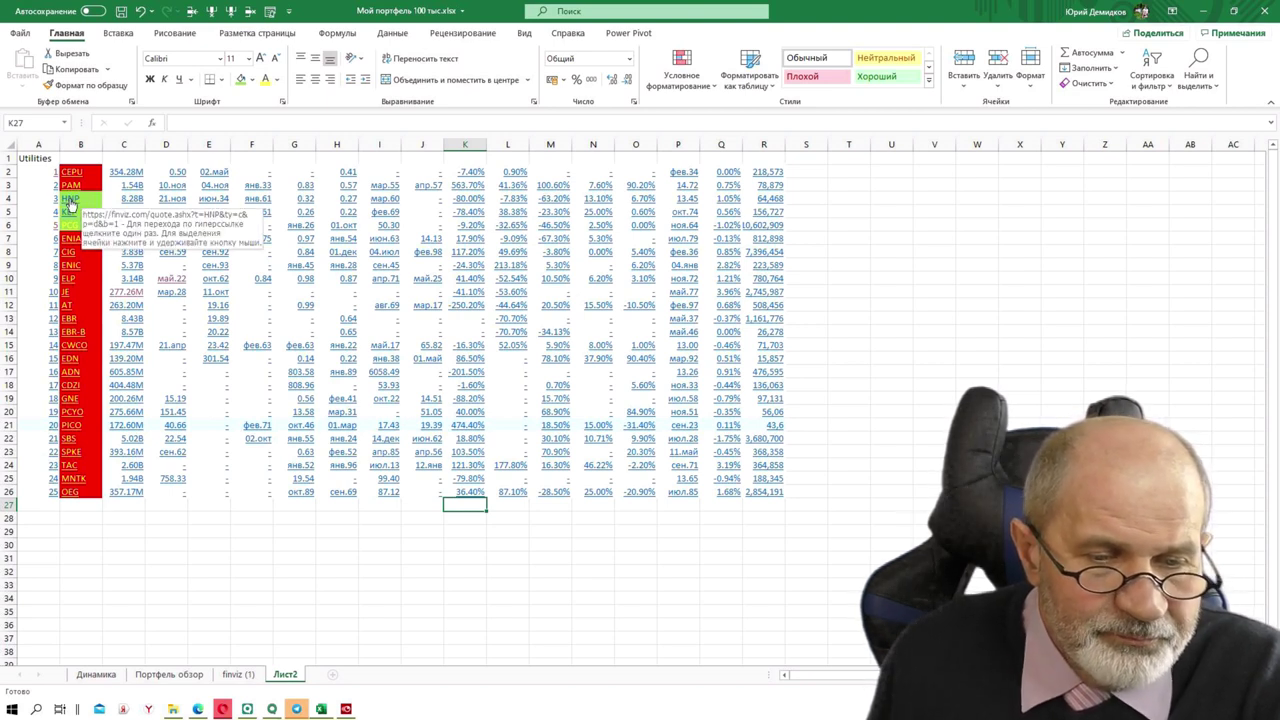
pyautogui.click(70, 203)
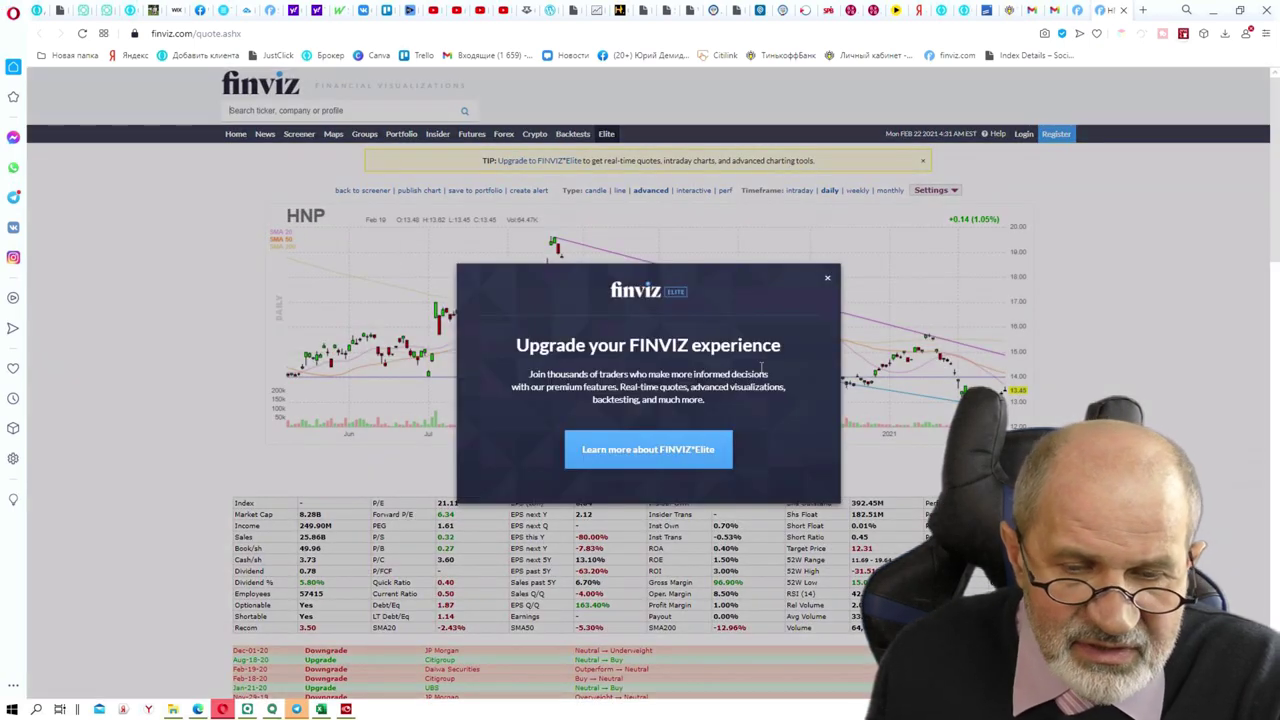
pyautogui.click(828, 281)
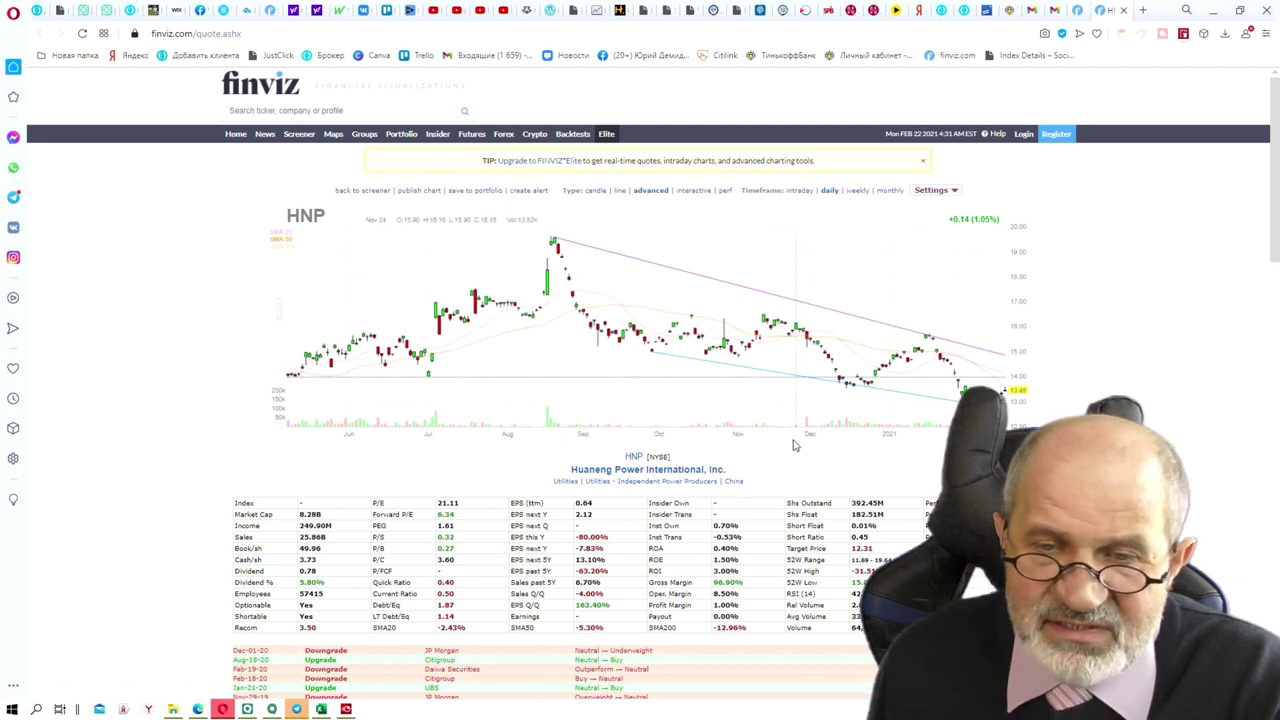
pyautogui.click(321, 709)
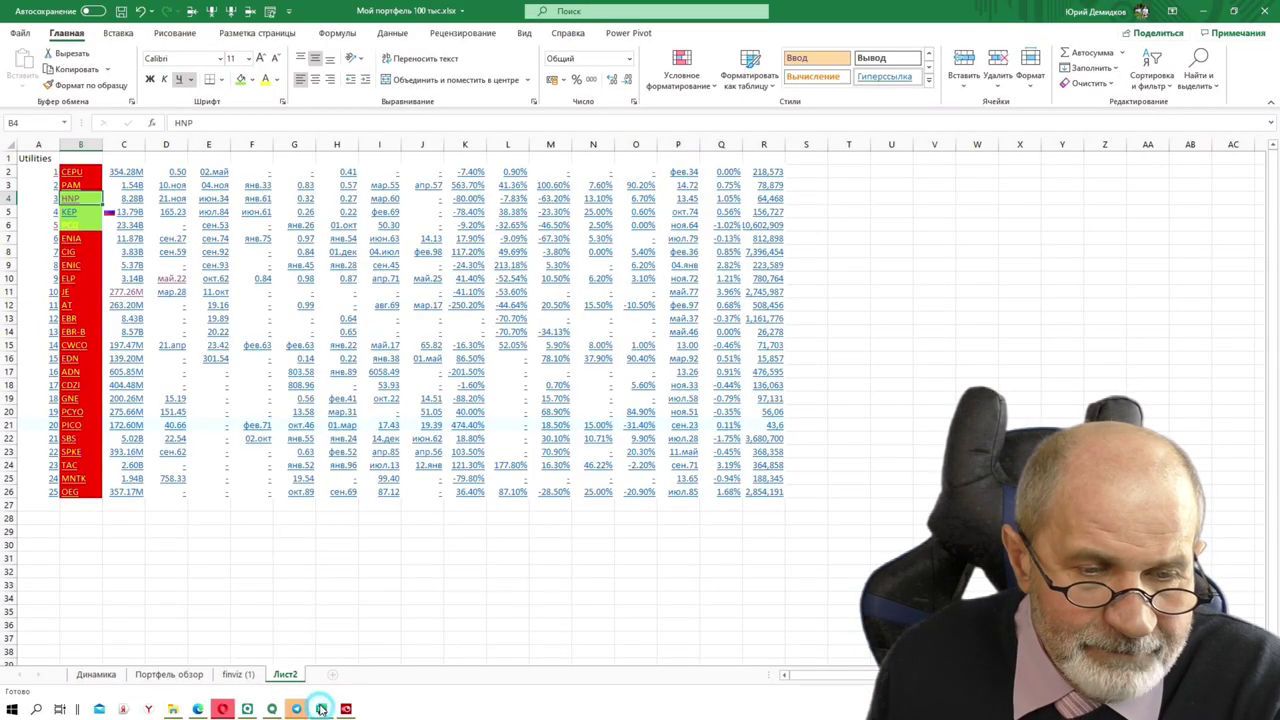
pyautogui.click(65, 213)
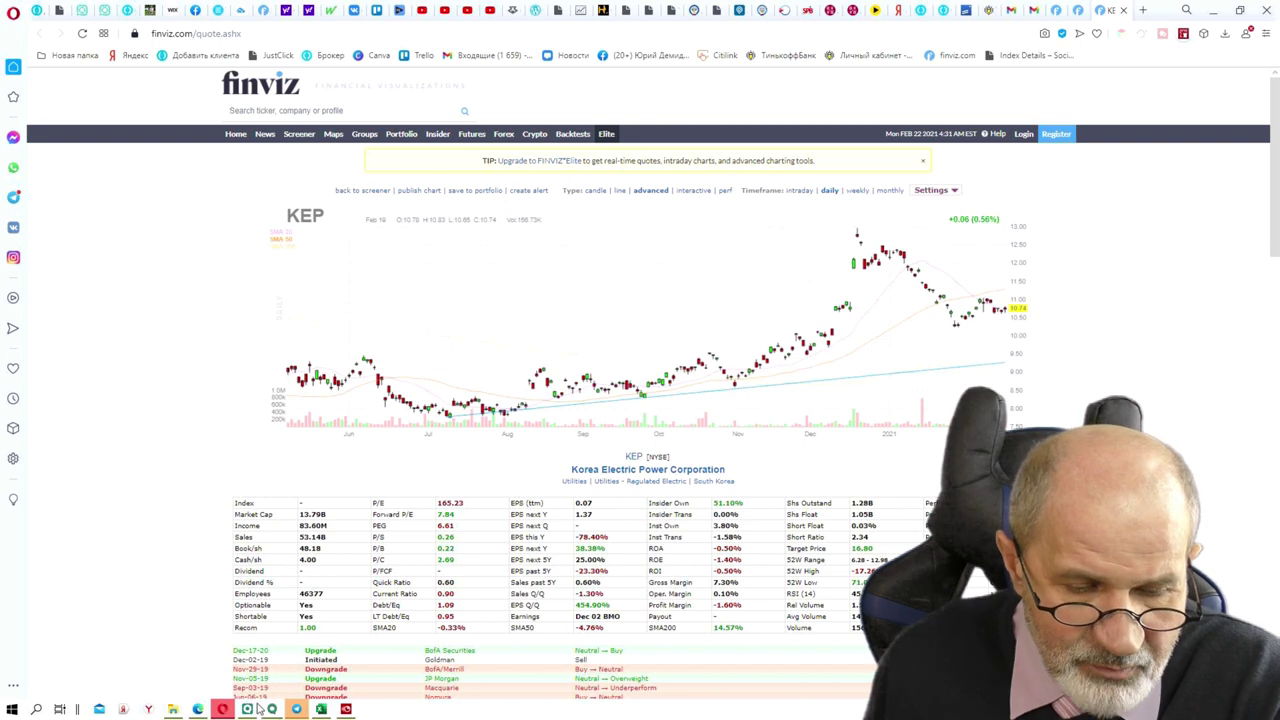
pyautogui.click(321, 709)
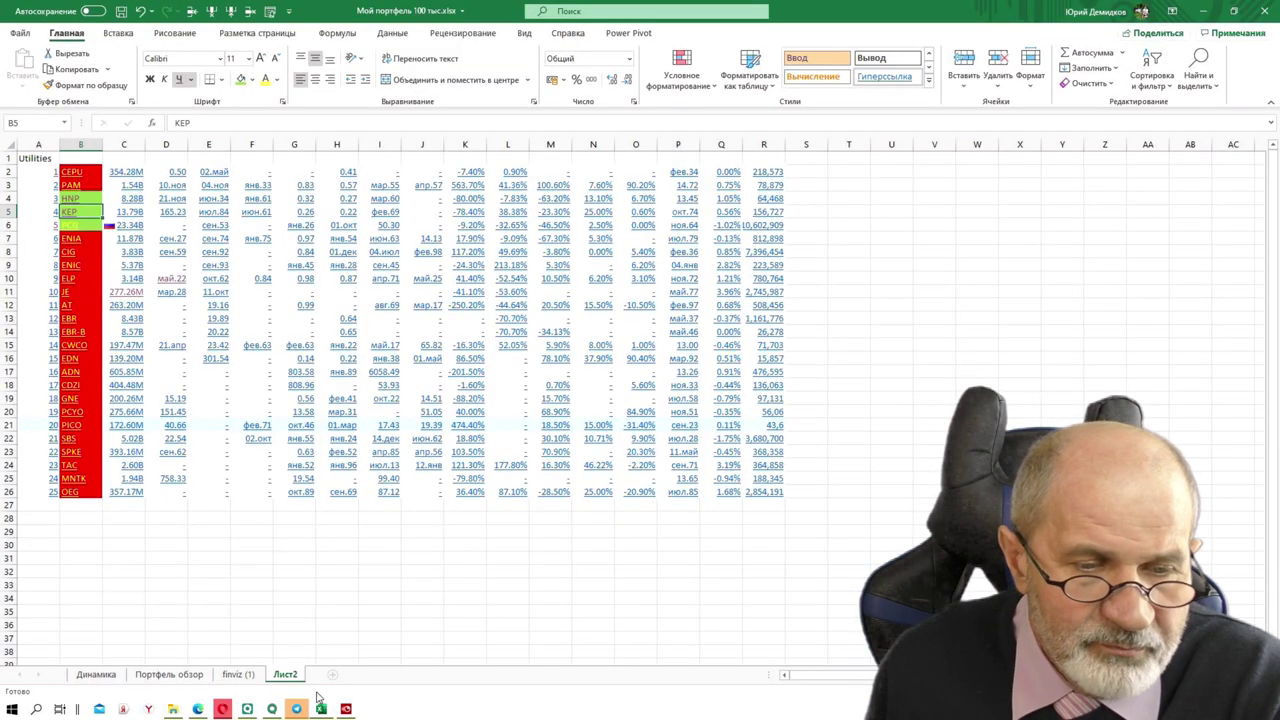
# - Open the Finviz quote page of PCG from cell B6 and set its price chart to the weekly timeframe
pyautogui.click(87, 225)
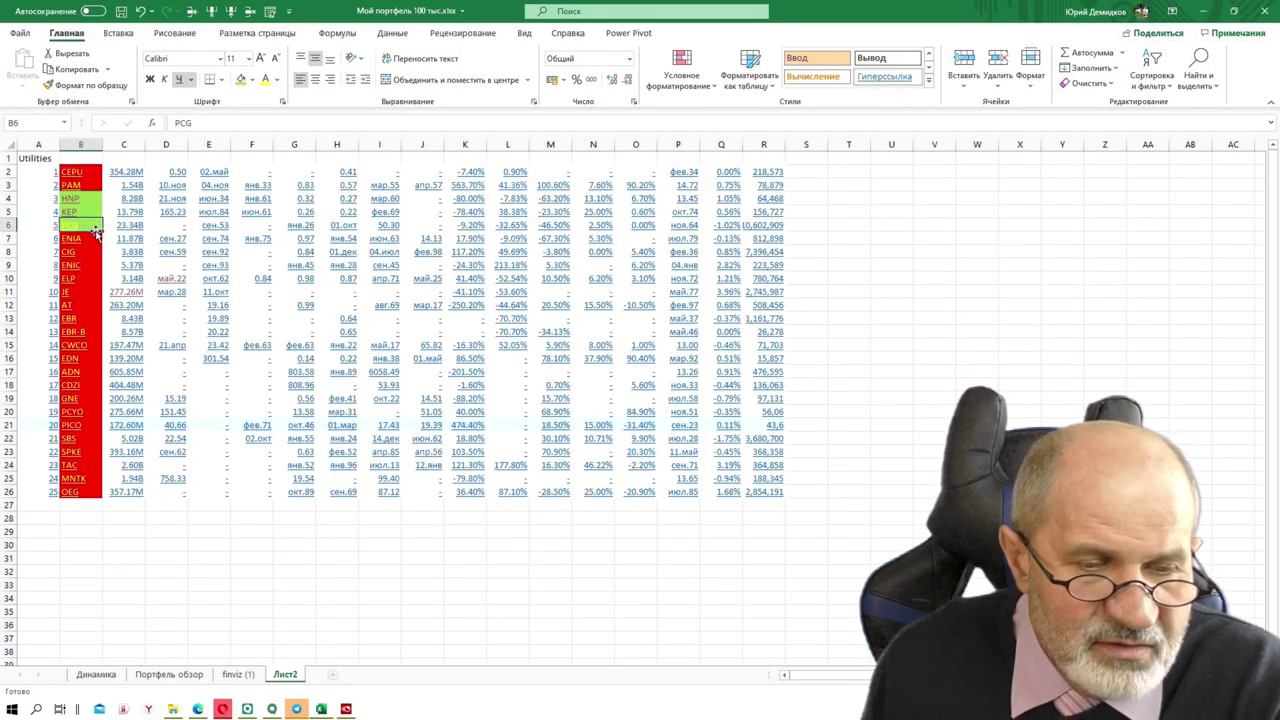
pyautogui.click(81, 225)
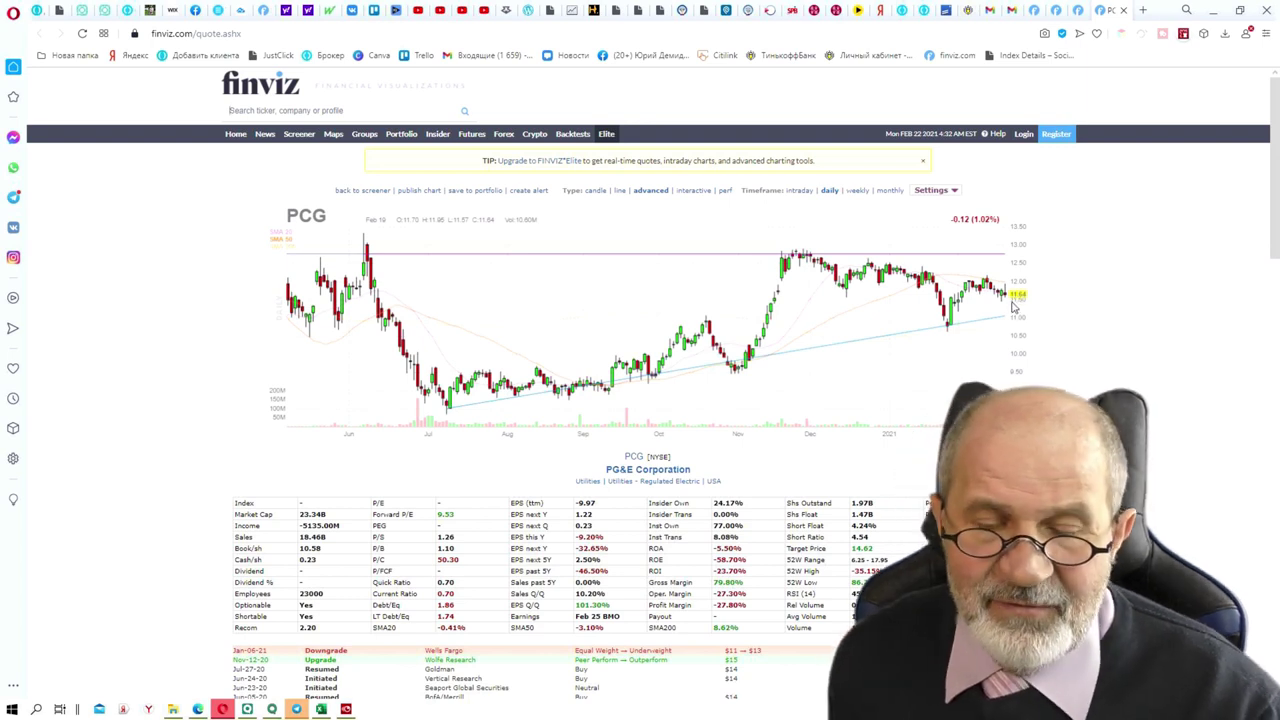
pyautogui.click(859, 191)
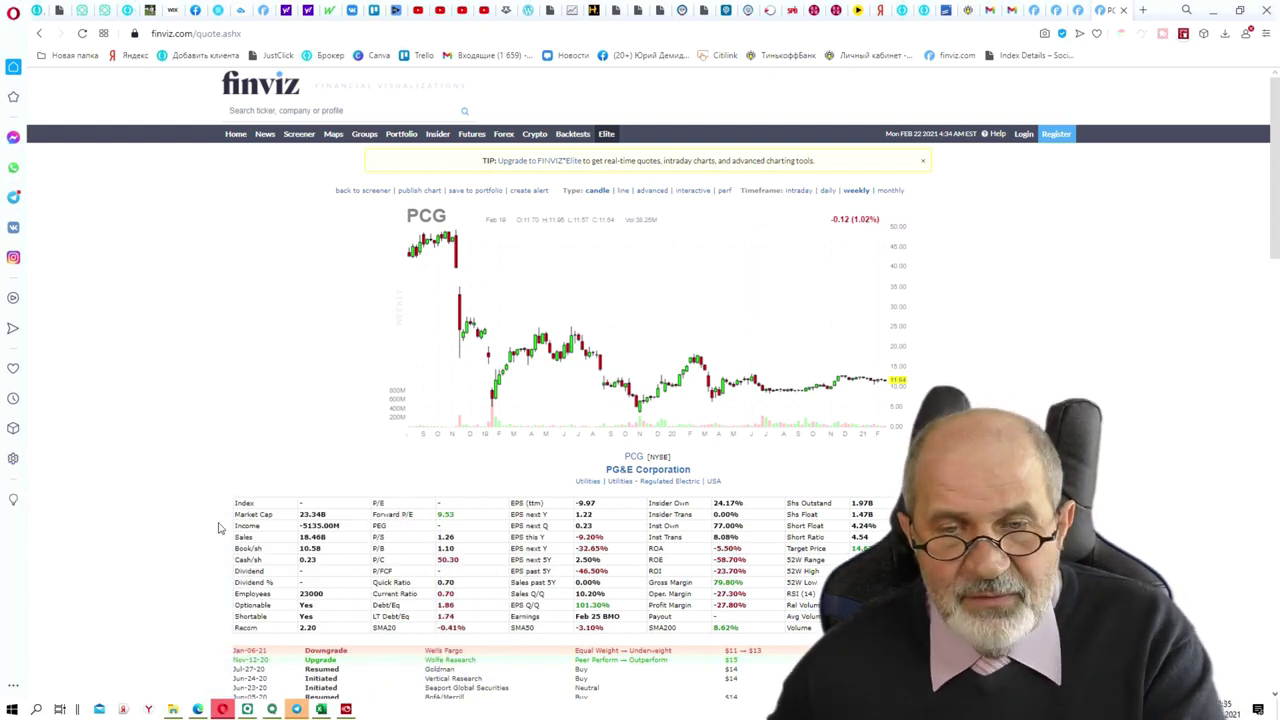
# - Compare the KEP, HNP and PCG quote pages on Finviz, examining their charts, fundamentals and analyst ratings
pyautogui.click(1077, 12)
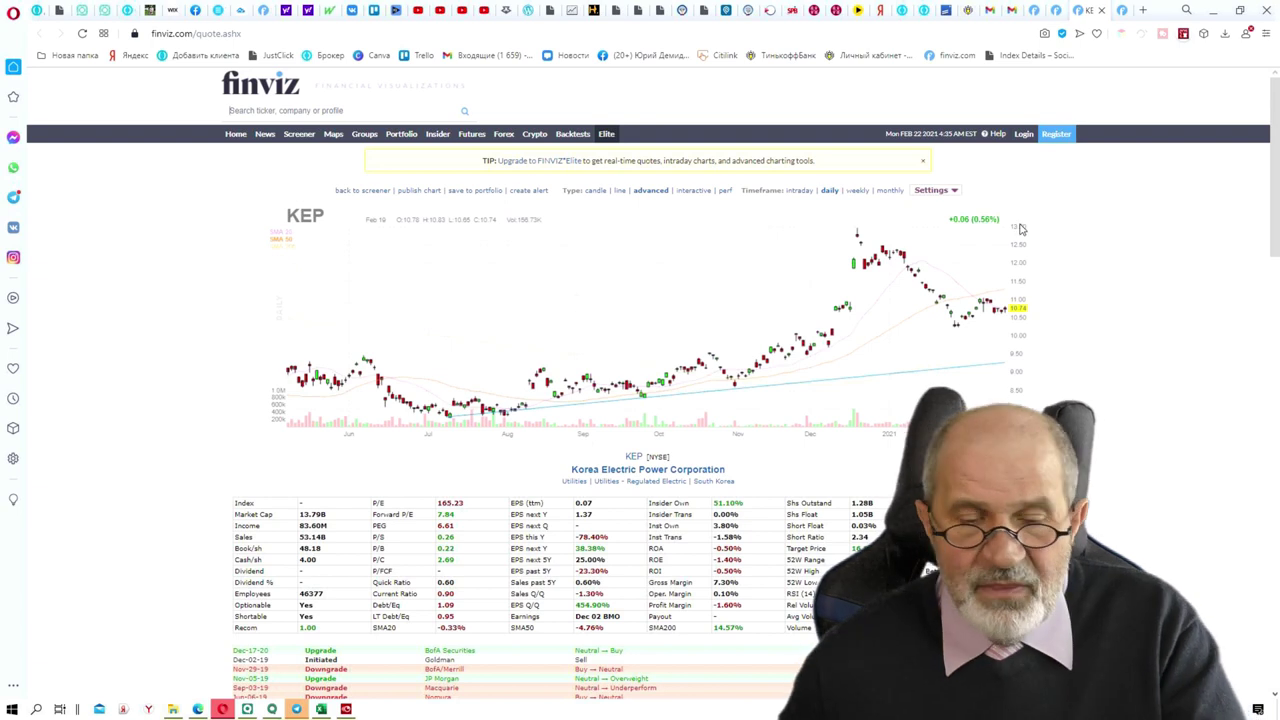
pyautogui.click(1058, 10)
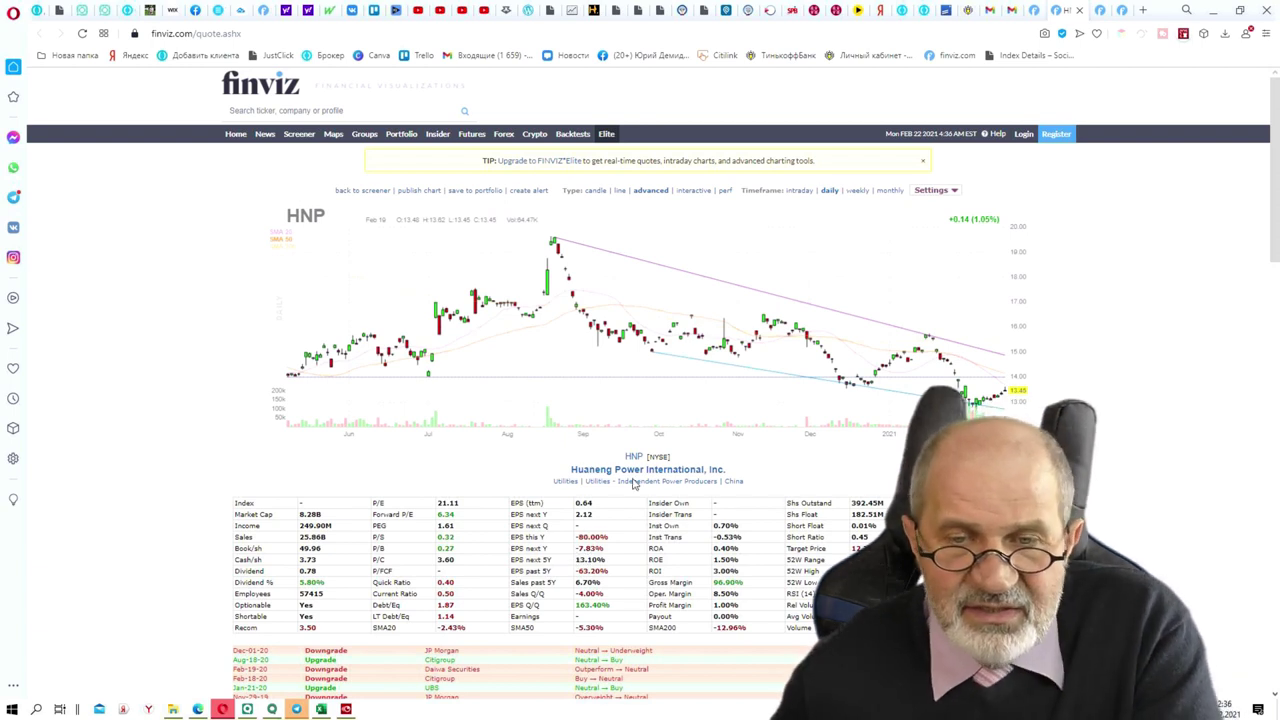
pyautogui.click(1079, 11)
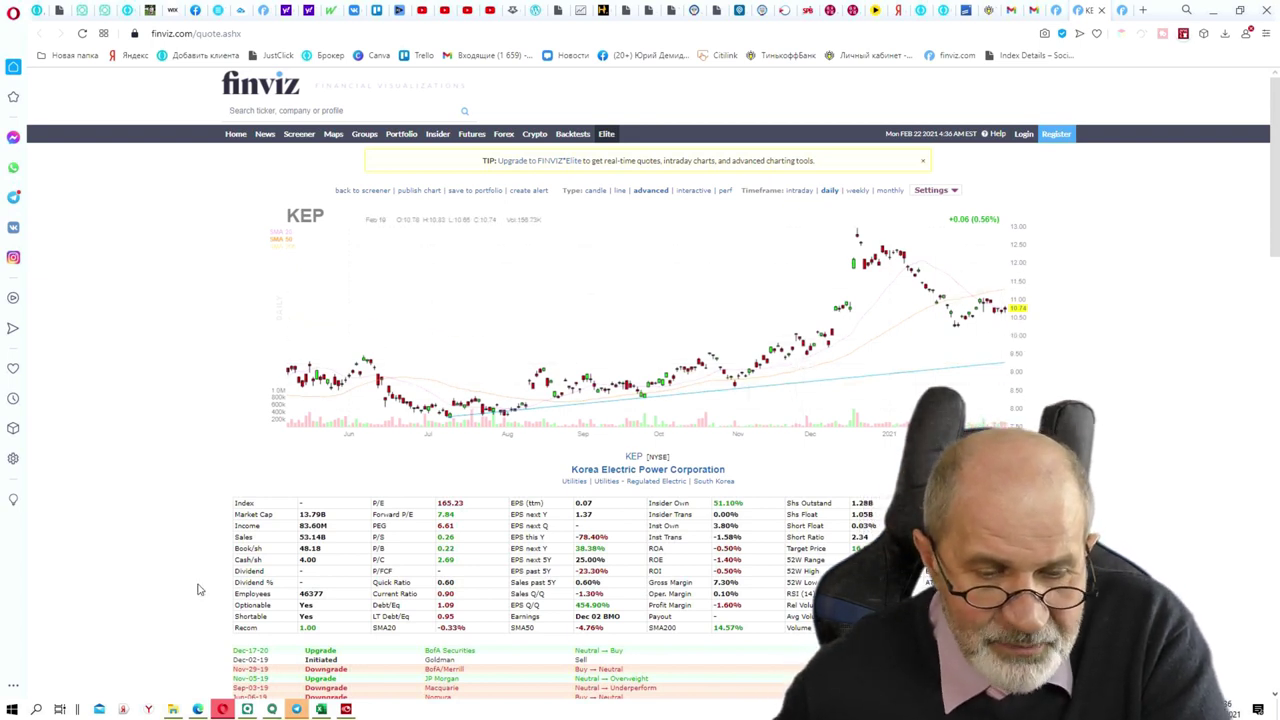
pyautogui.scroll(-1, 392, 605)
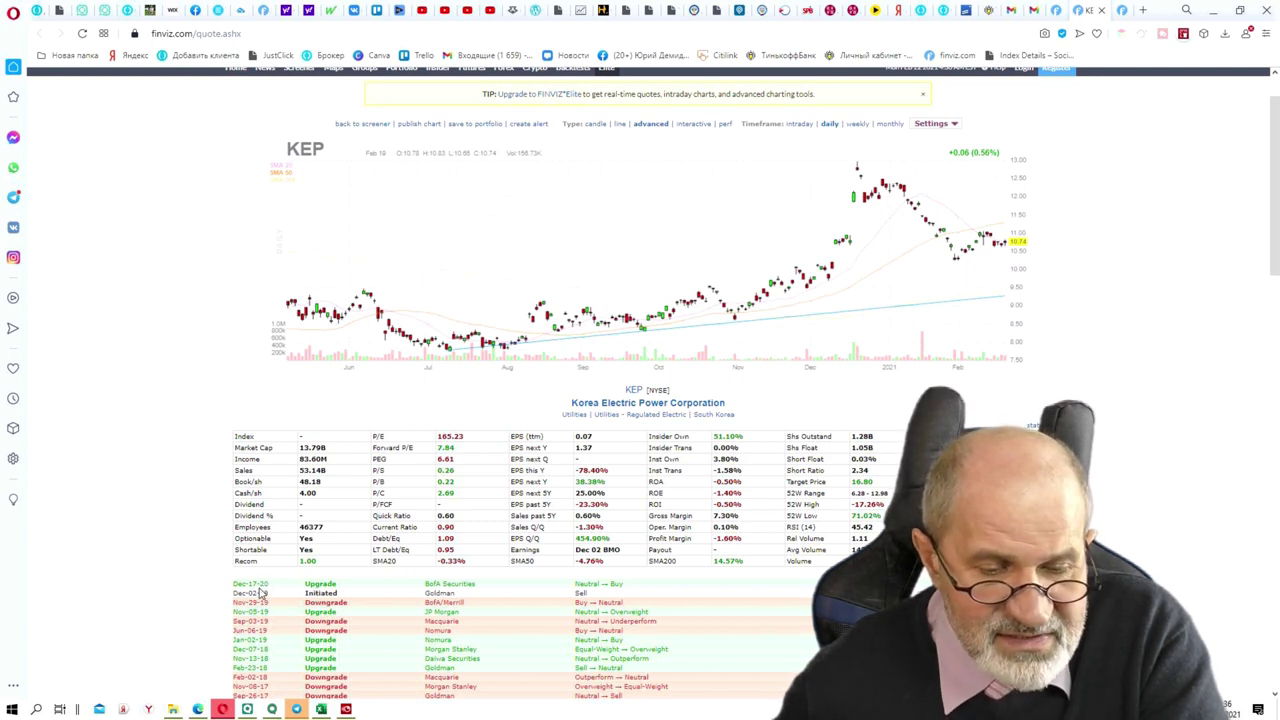
pyautogui.click(1123, 13)
pyautogui.scroll(-3, 453, 457)
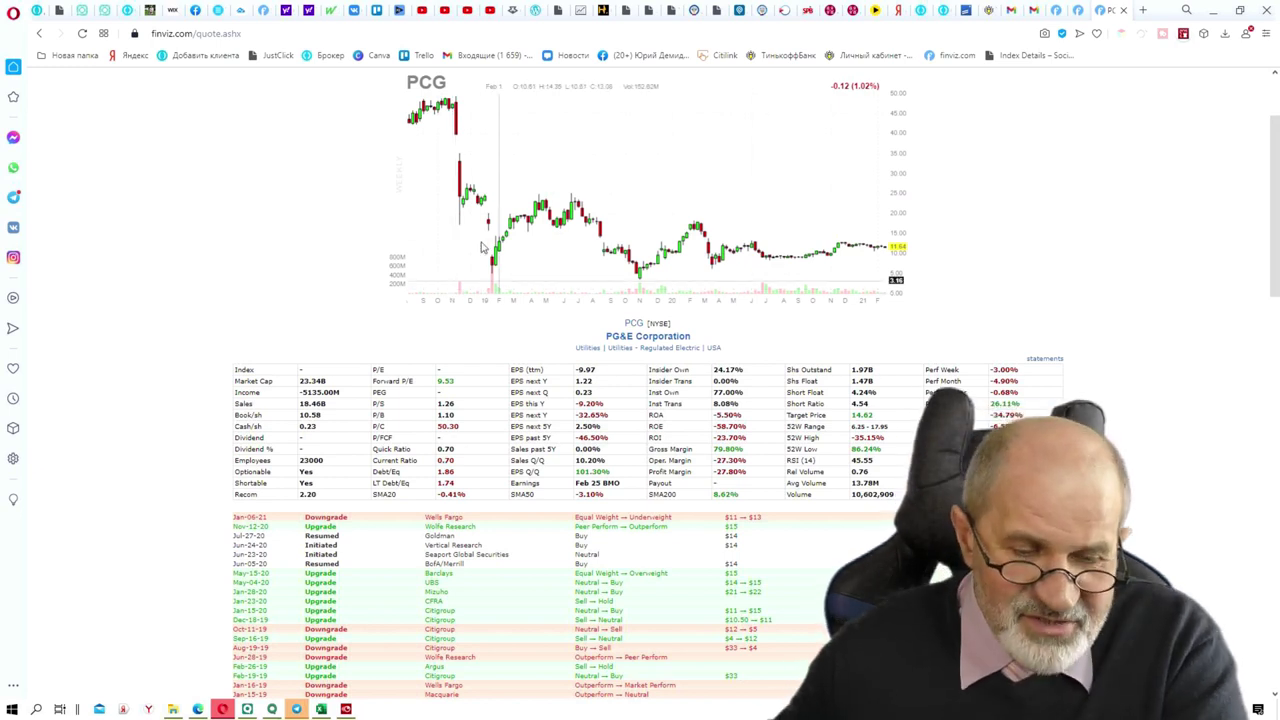
# - Switch to the QUIK trading terminal, bring the PG&E Corporation price and volume chart to the front, and move it higher in the workspace
pyautogui.click(248, 710)
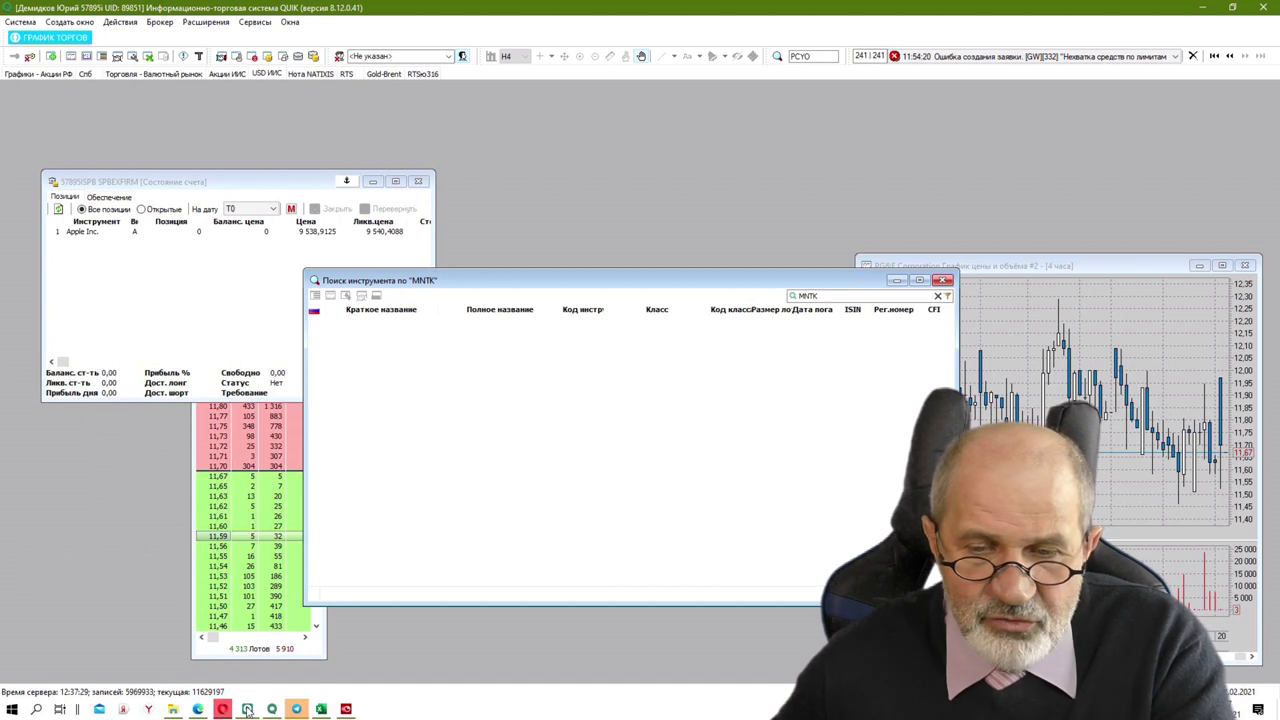
pyautogui.click(1000, 370)
pyautogui.moveTo(1078, 266); pyautogui.dragTo(1005, 148)
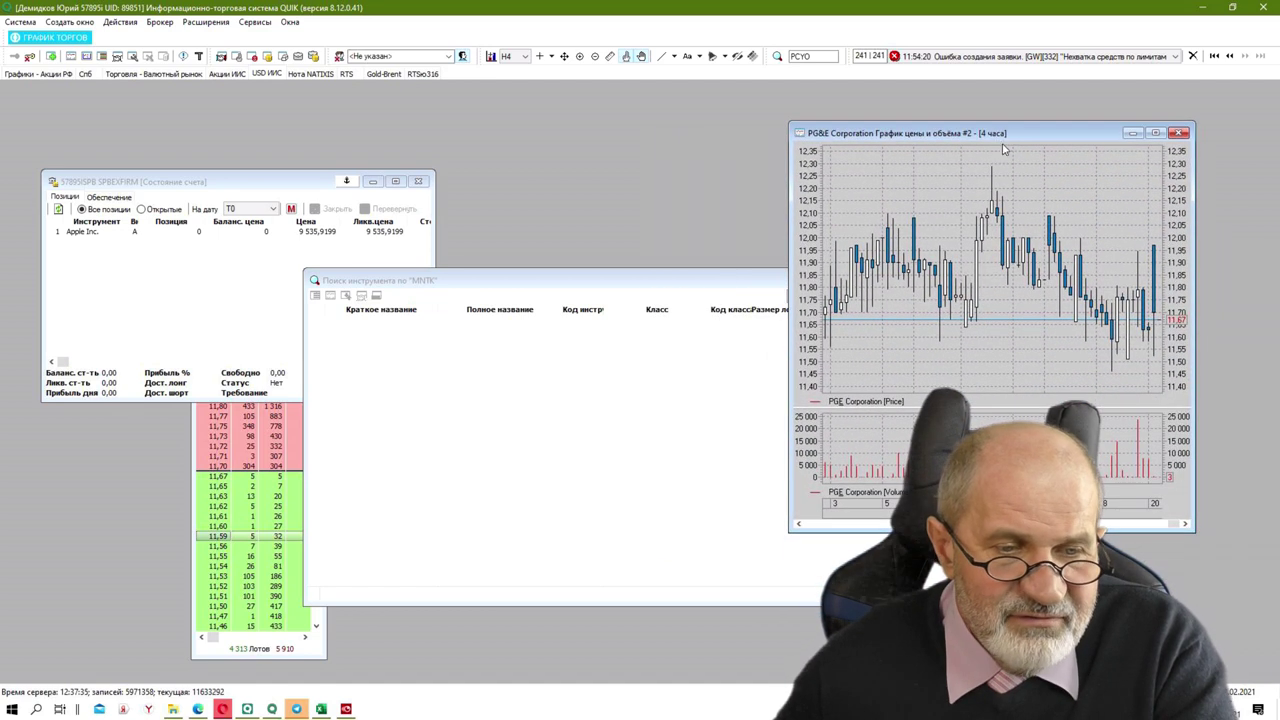
# - Copy the ticker KEP from cell B5 in Excel and search for that instrument in the QUIK terminal
pyautogui.click(320, 709)
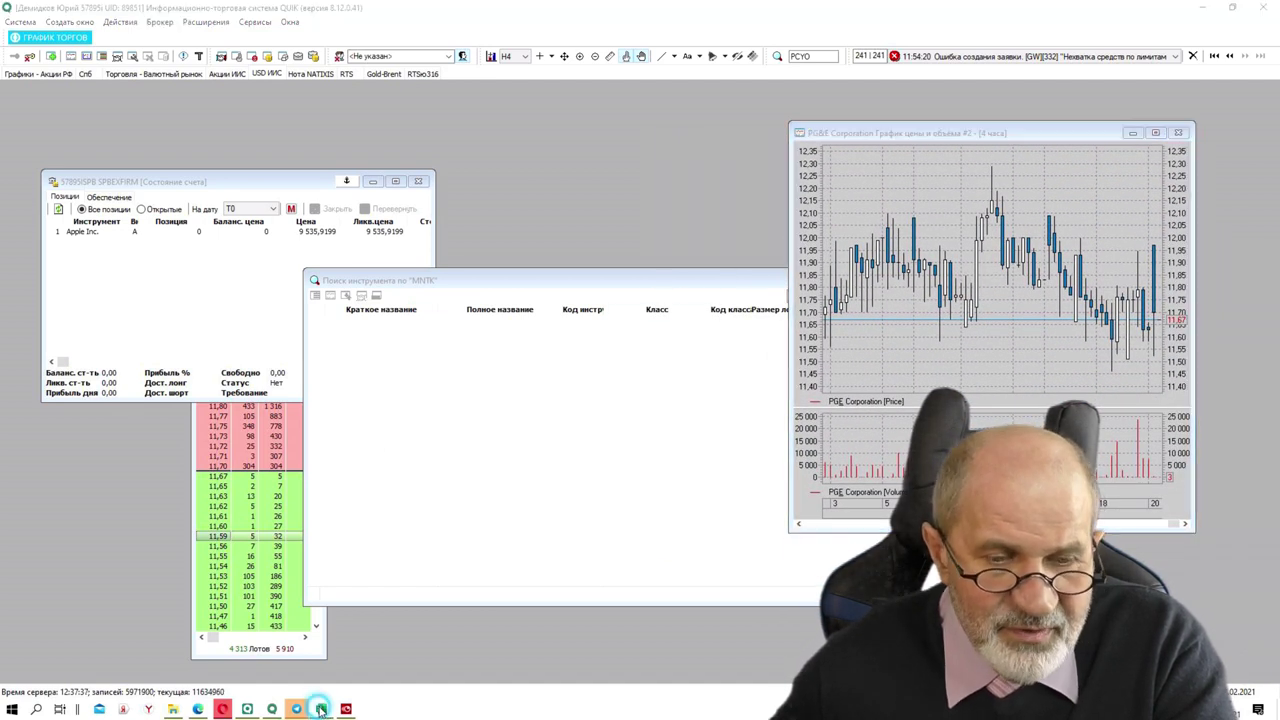
pyautogui.click(95, 212)
pyautogui.doubleClick(202, 122)
pyautogui.hotkey('ctrl', 'c')
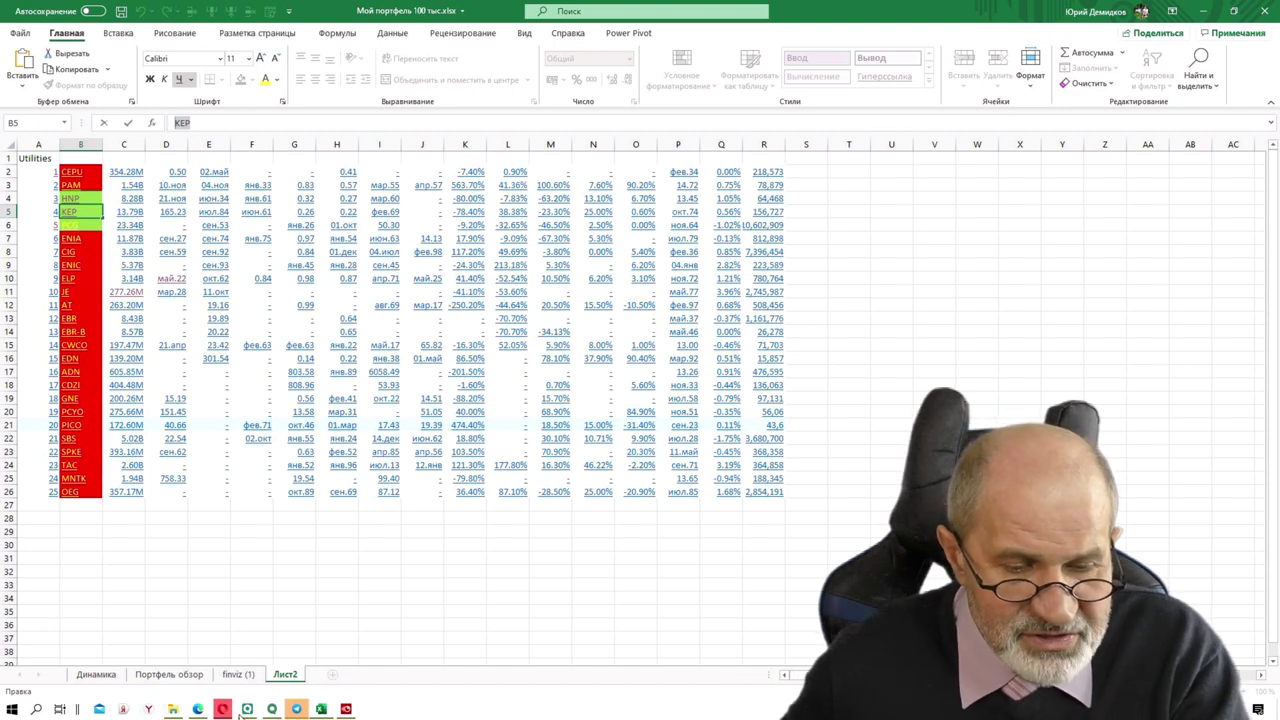
pyautogui.click(247, 709)
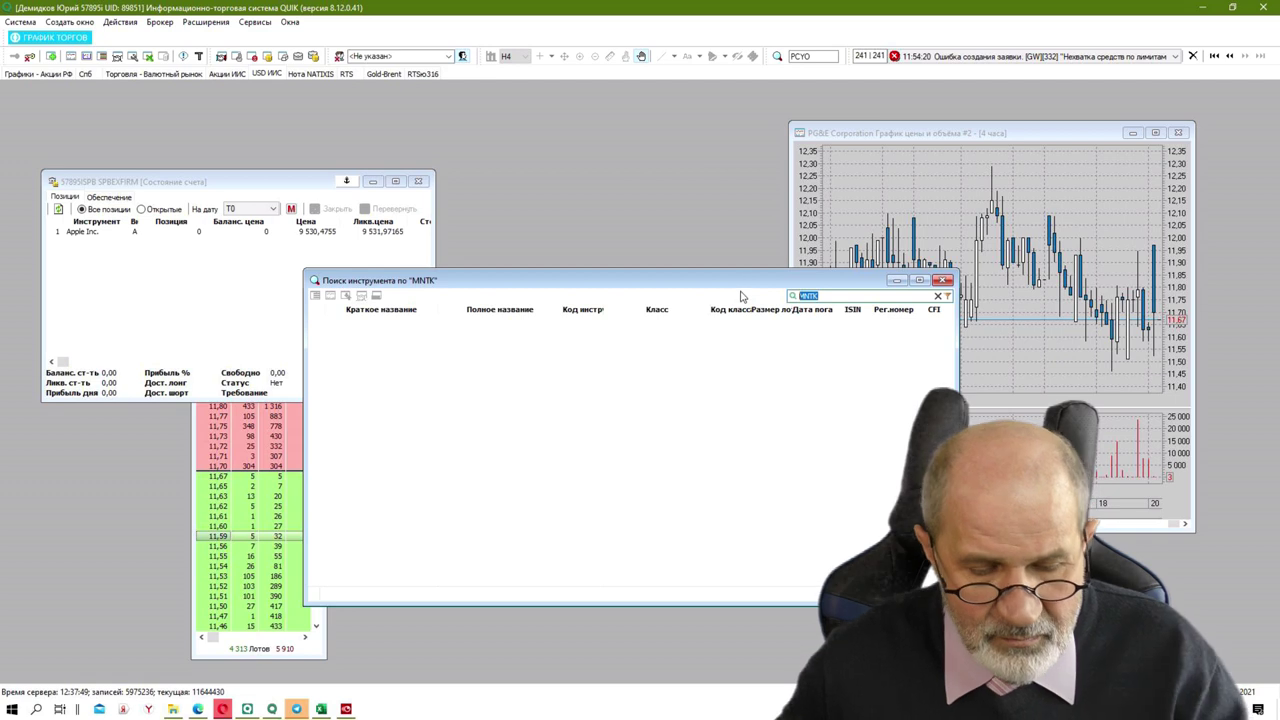
pyautogui.hotkey('ctrl', 'v')
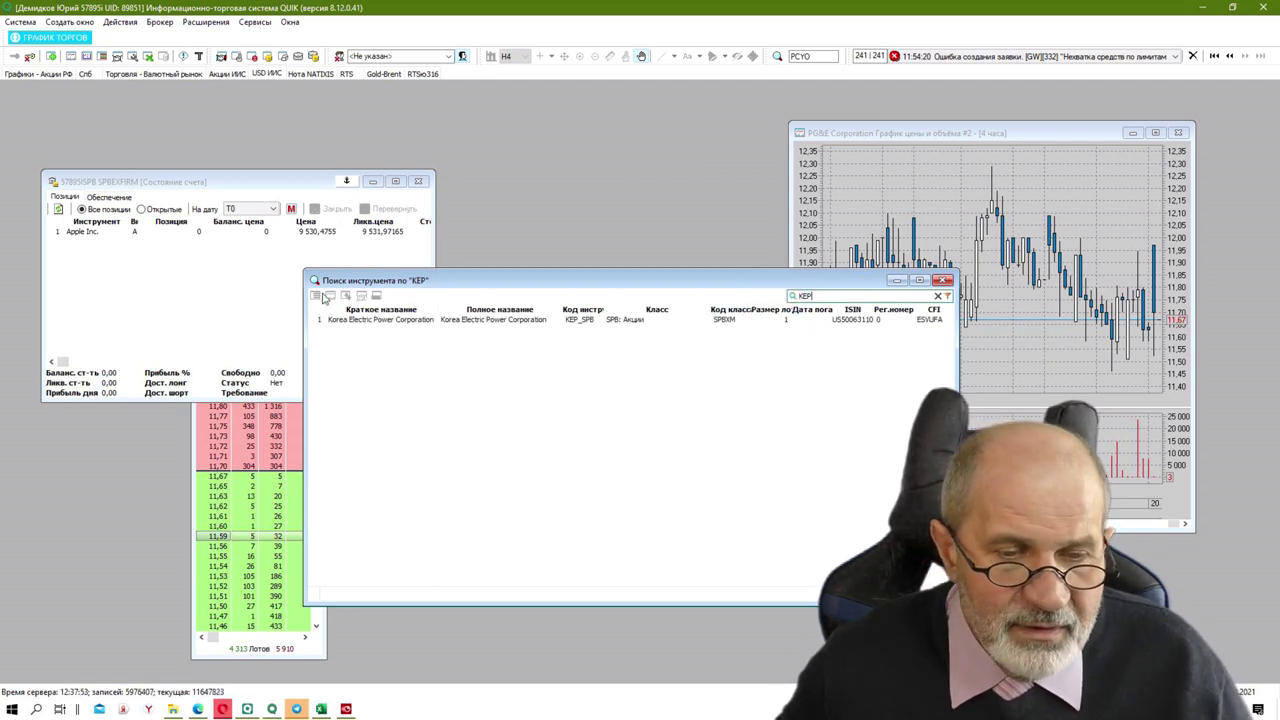
# - Open the price and volume chart for Korea Electric Power Corporation and narrow its window from the left edge
pyautogui.click(343, 320)
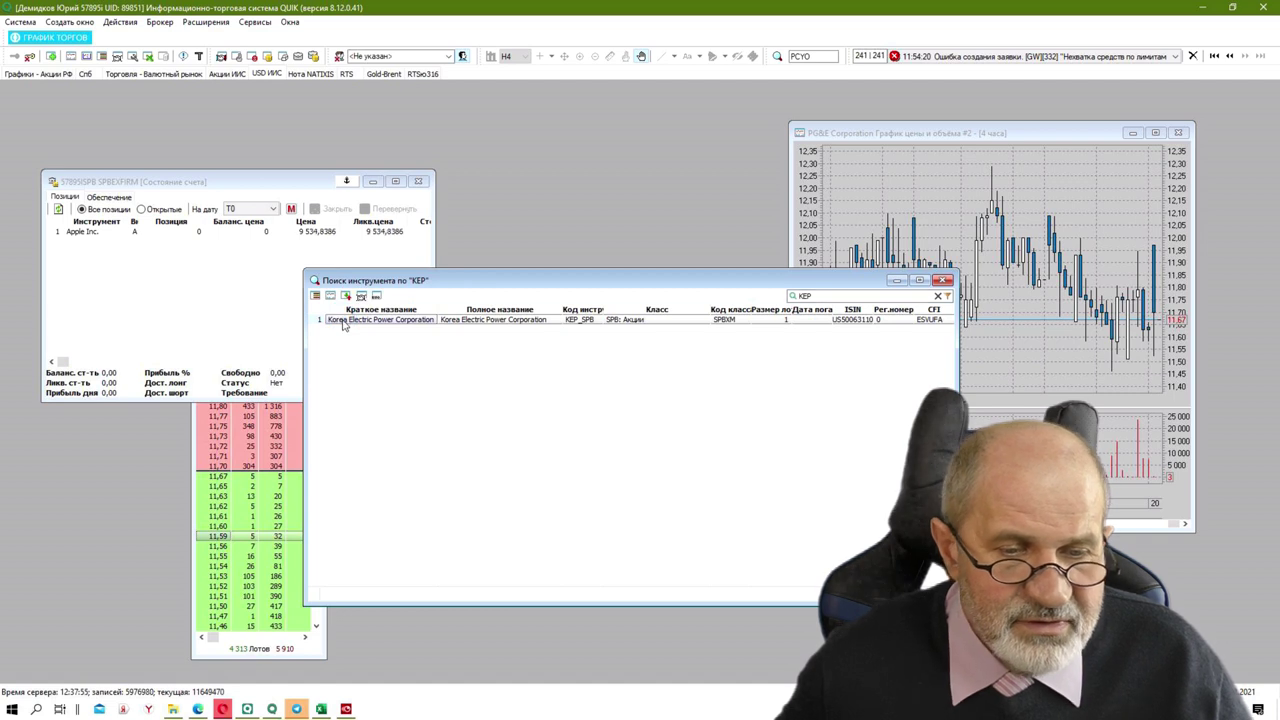
pyautogui.rightClick(343, 321)
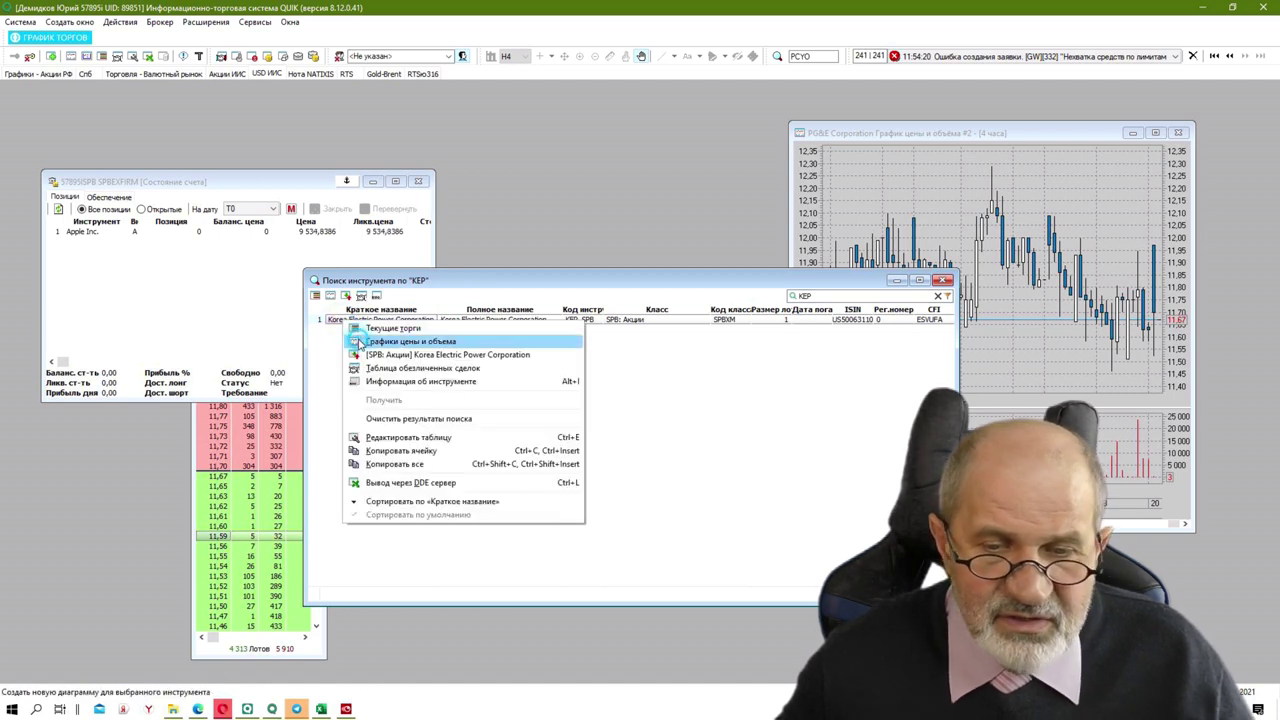
pyautogui.click(365, 342)
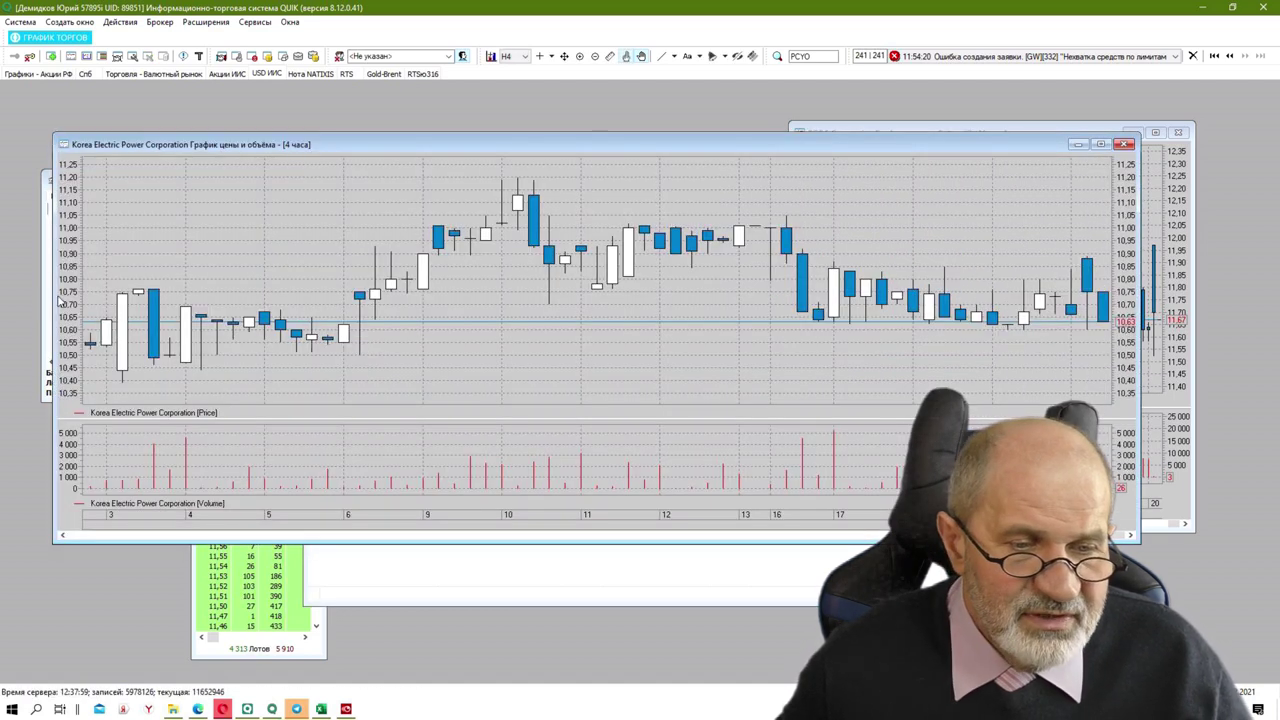
pyautogui.moveTo(54, 296); pyautogui.dragTo(692, 345)
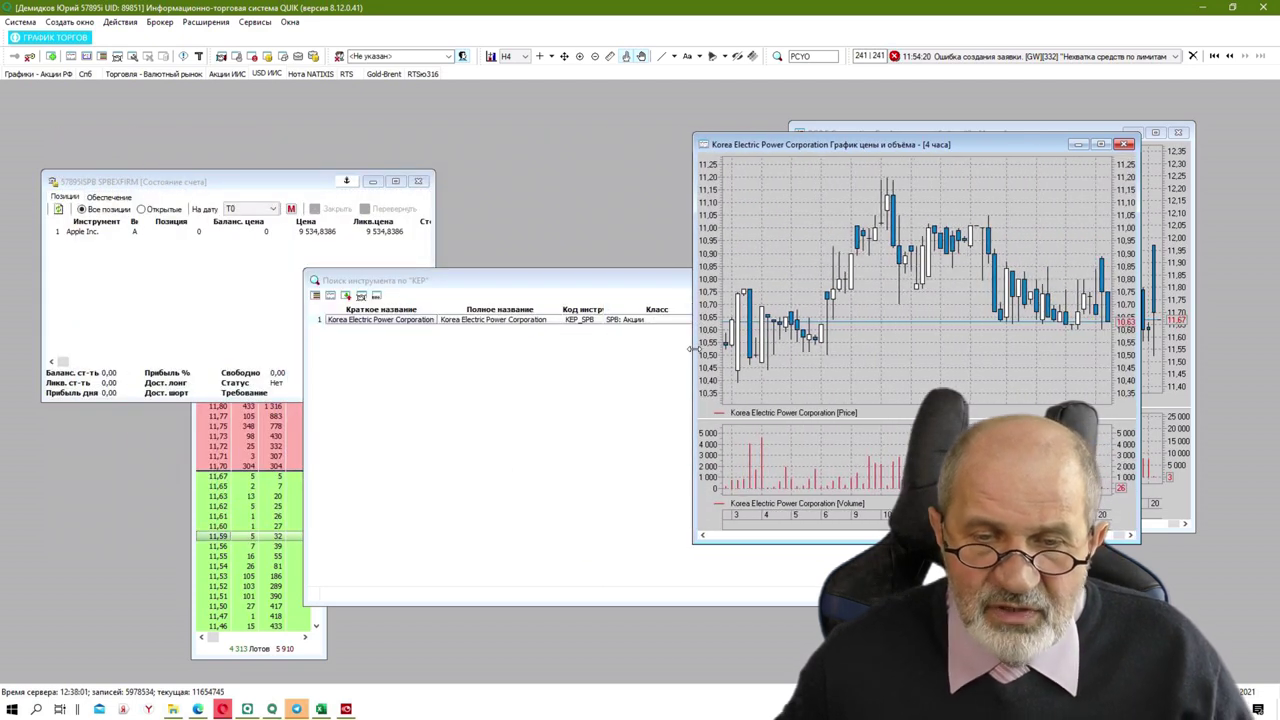
# - Place the Korea Electric Power chart beside the PG&E chart for comparison and open the Korea Electric Power order book
pyautogui.moveTo(1012, 148); pyautogui.dragTo(718, 136)
pyautogui.click(1080, 186)
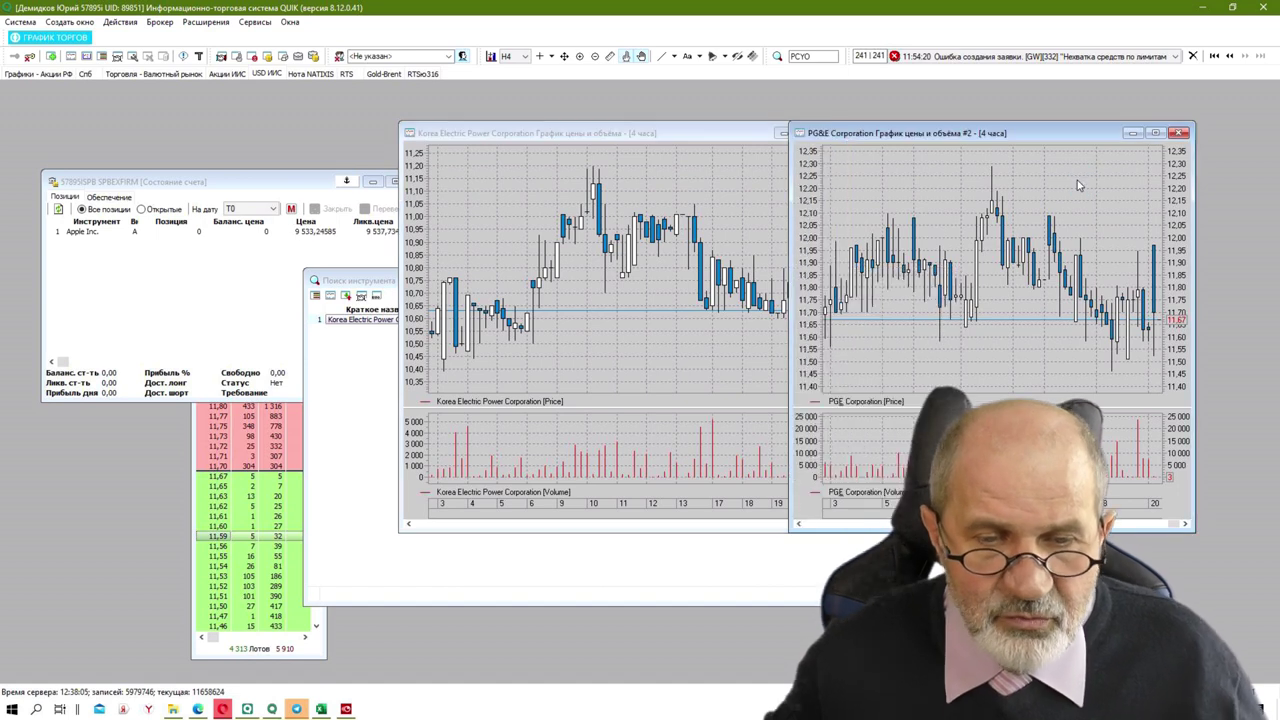
pyautogui.click(670, 276)
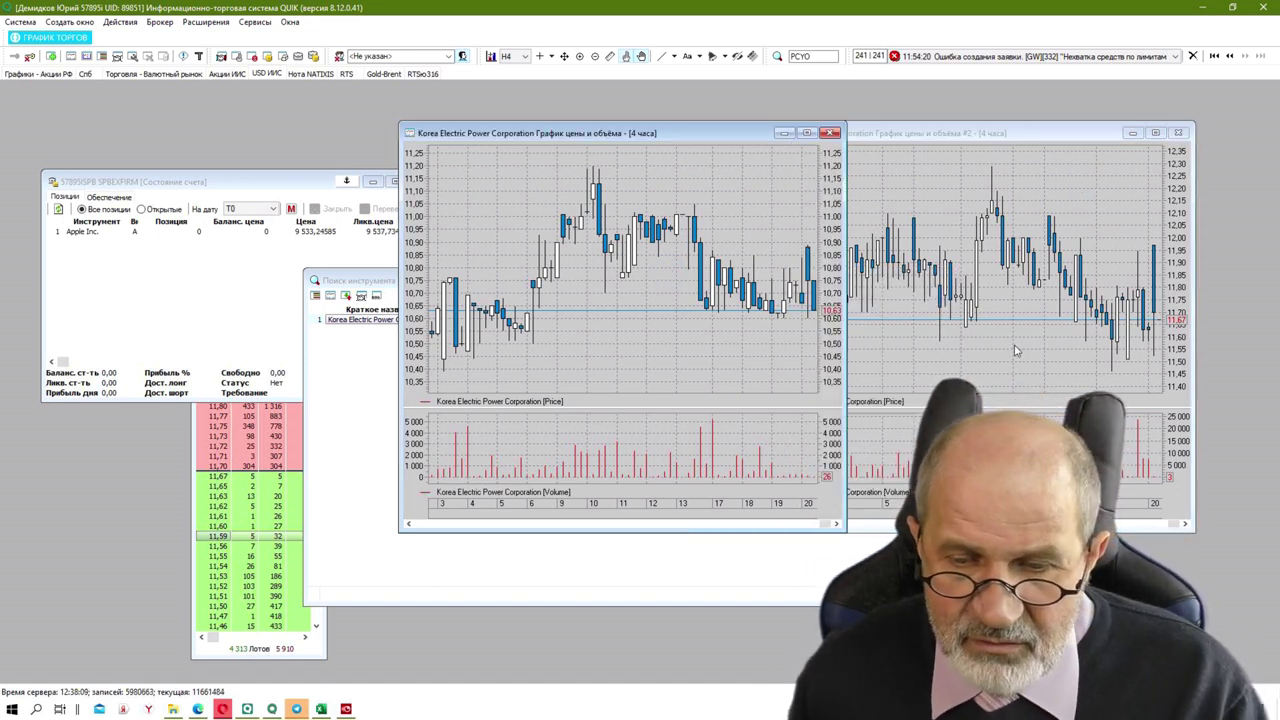
pyautogui.rightClick(785, 313)
pyautogui.click(820, 344)
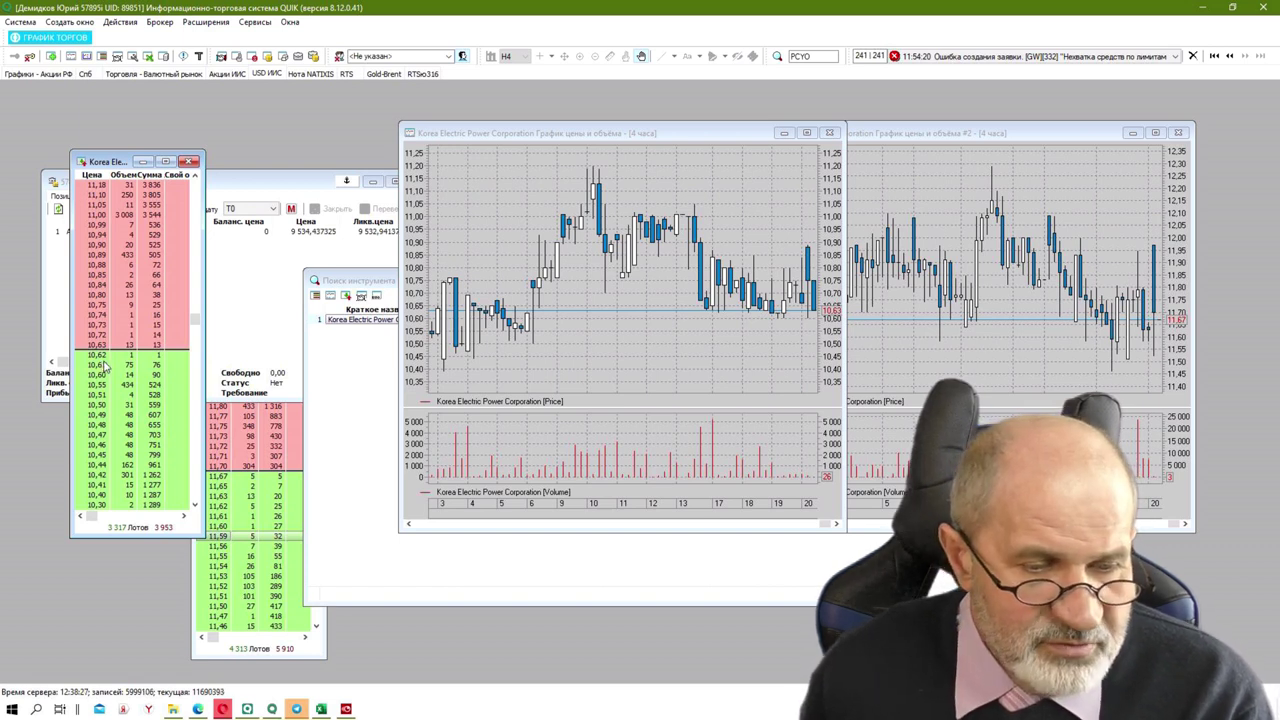
# - Try to place a limit buy order for 1 lot of Korea Electric Power at 10.62 without a client code
pyautogui.rightClick(108, 356)
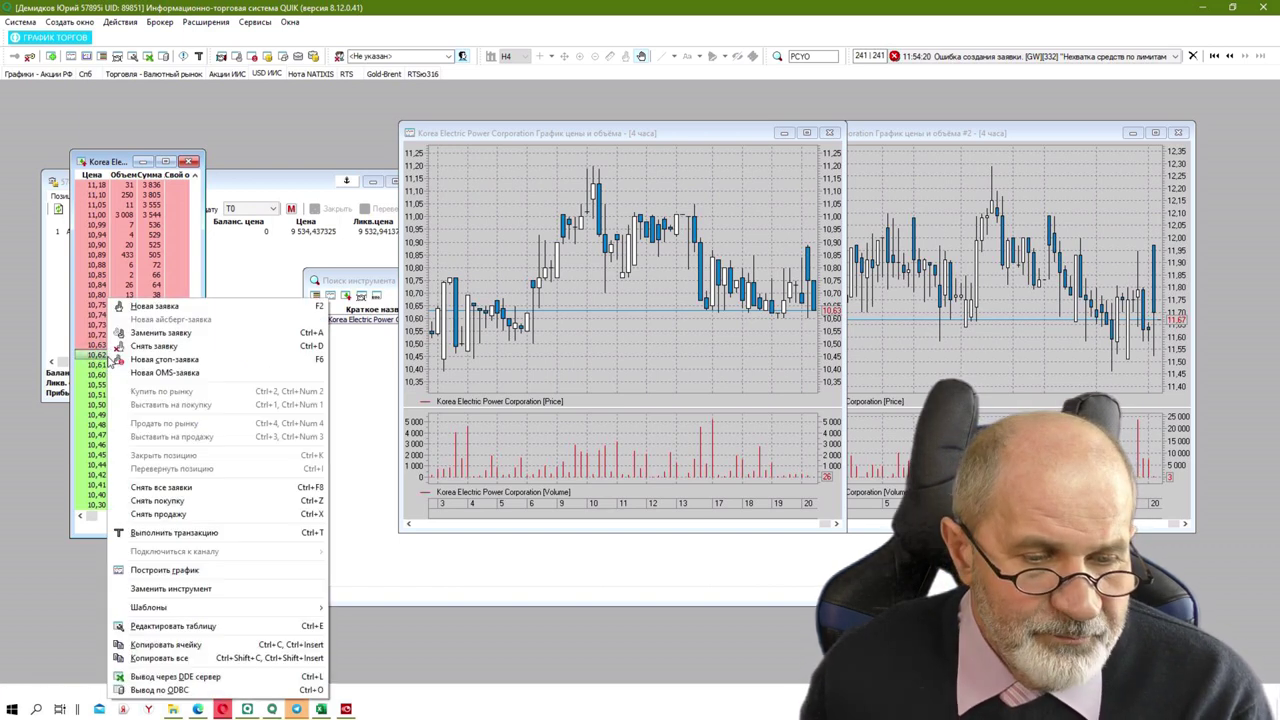
pyautogui.click(155, 305)
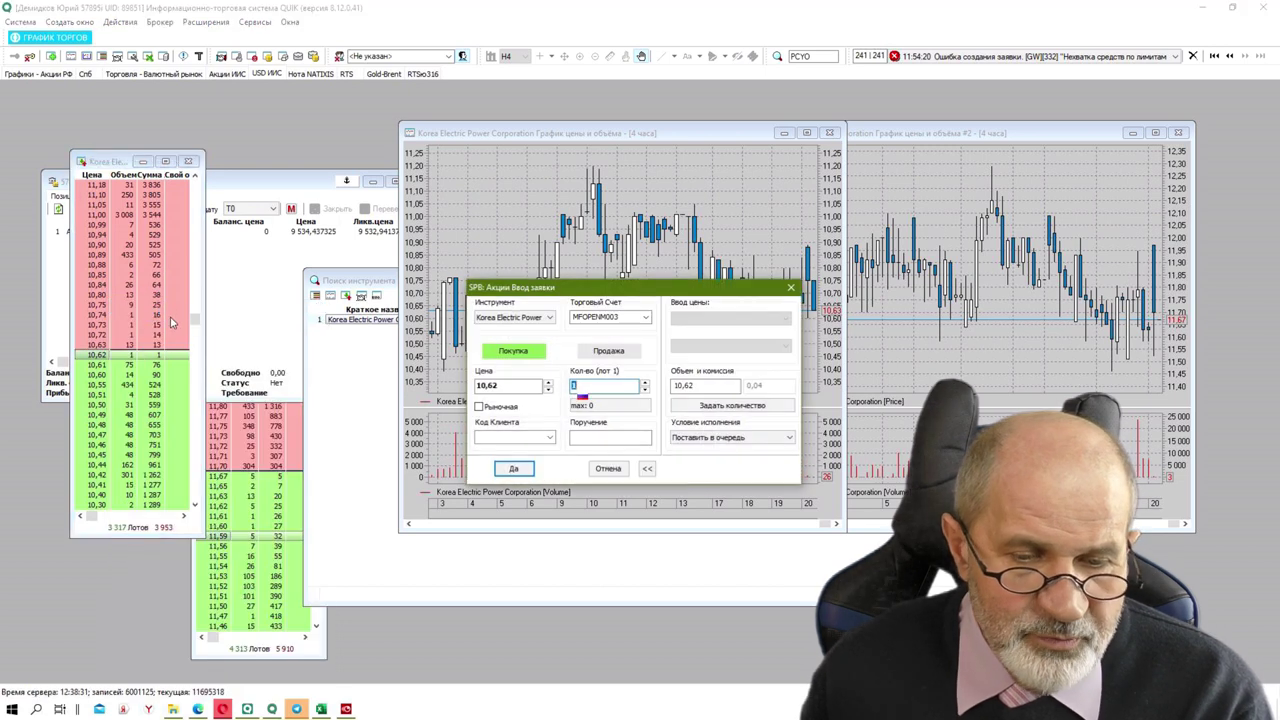
pyautogui.click(515, 469)
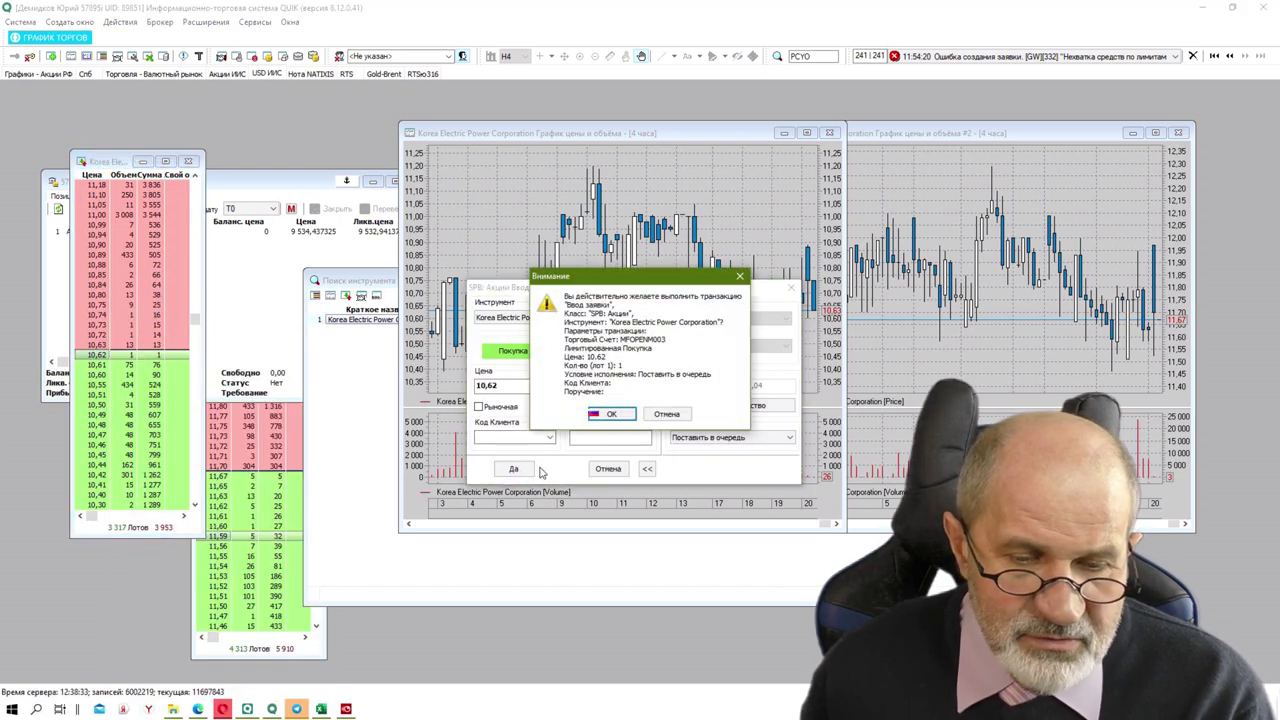
pyautogui.click(611, 413)
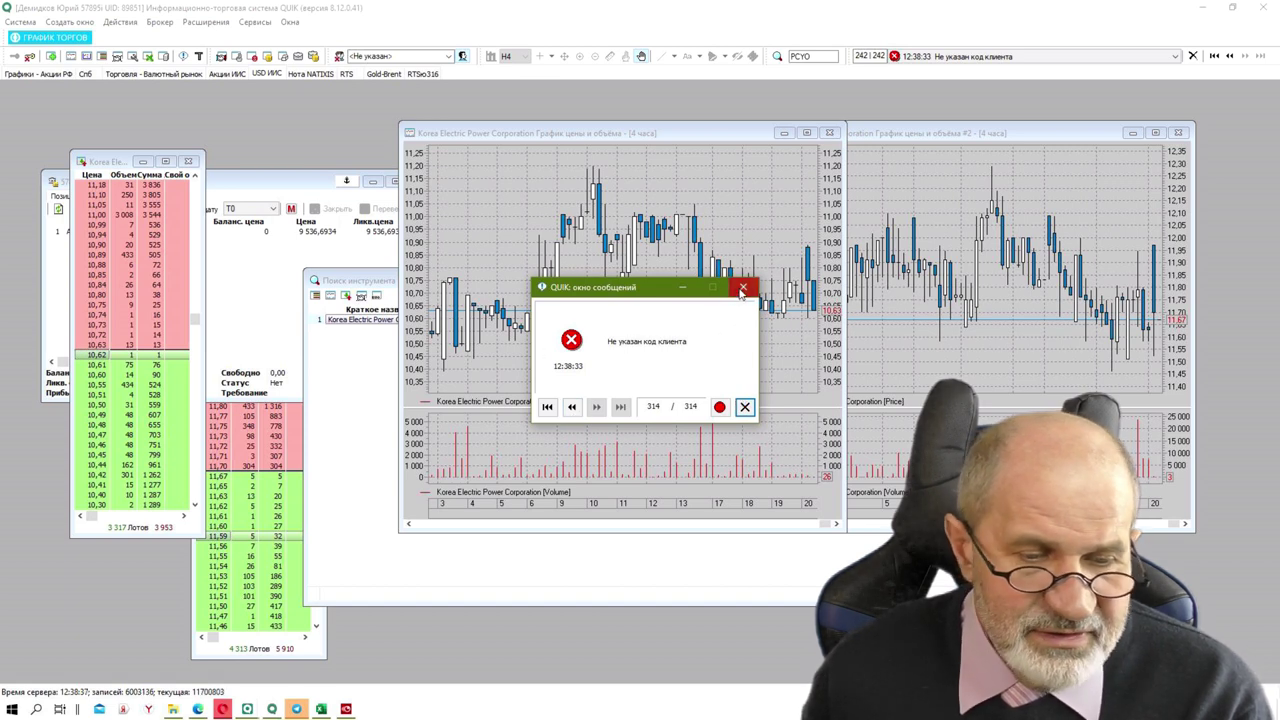
pyautogui.click(743, 287)
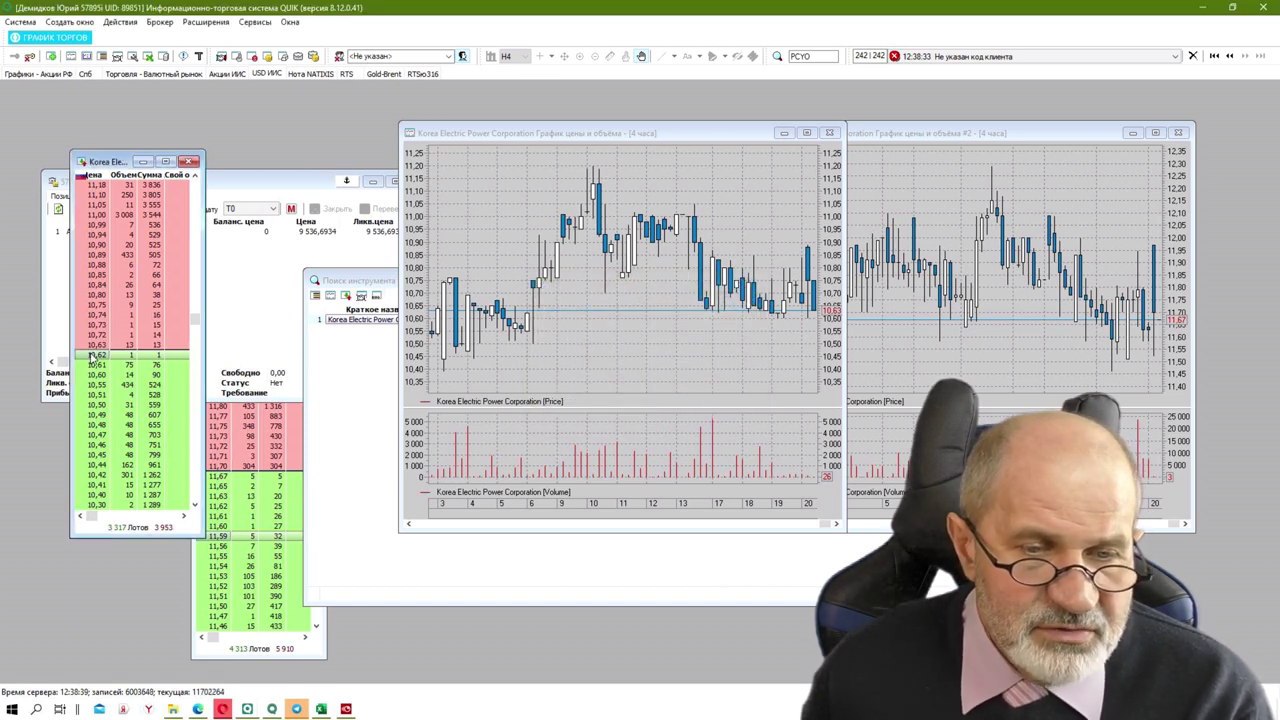
# - Select the SPB client code as the default and place a limit buy order for 1 lot of Korea Electric Power at 10.62
pyautogui.click(452, 56)
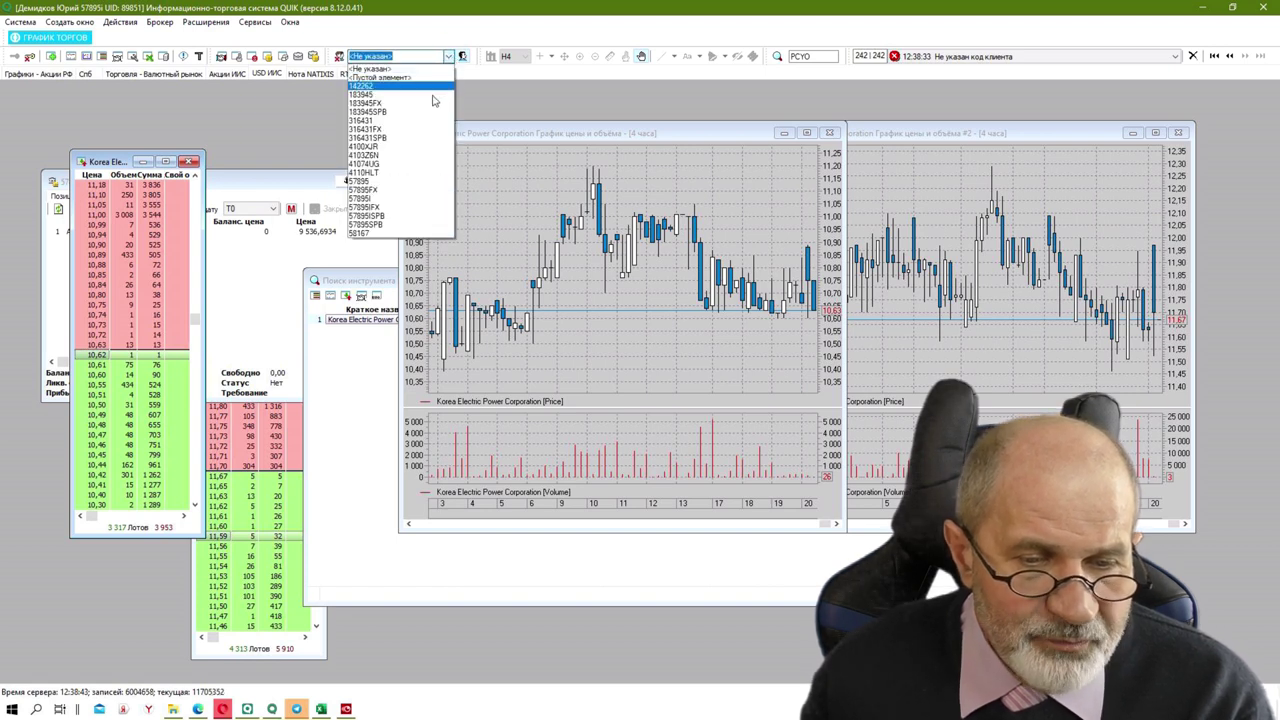
pyautogui.click(392, 218)
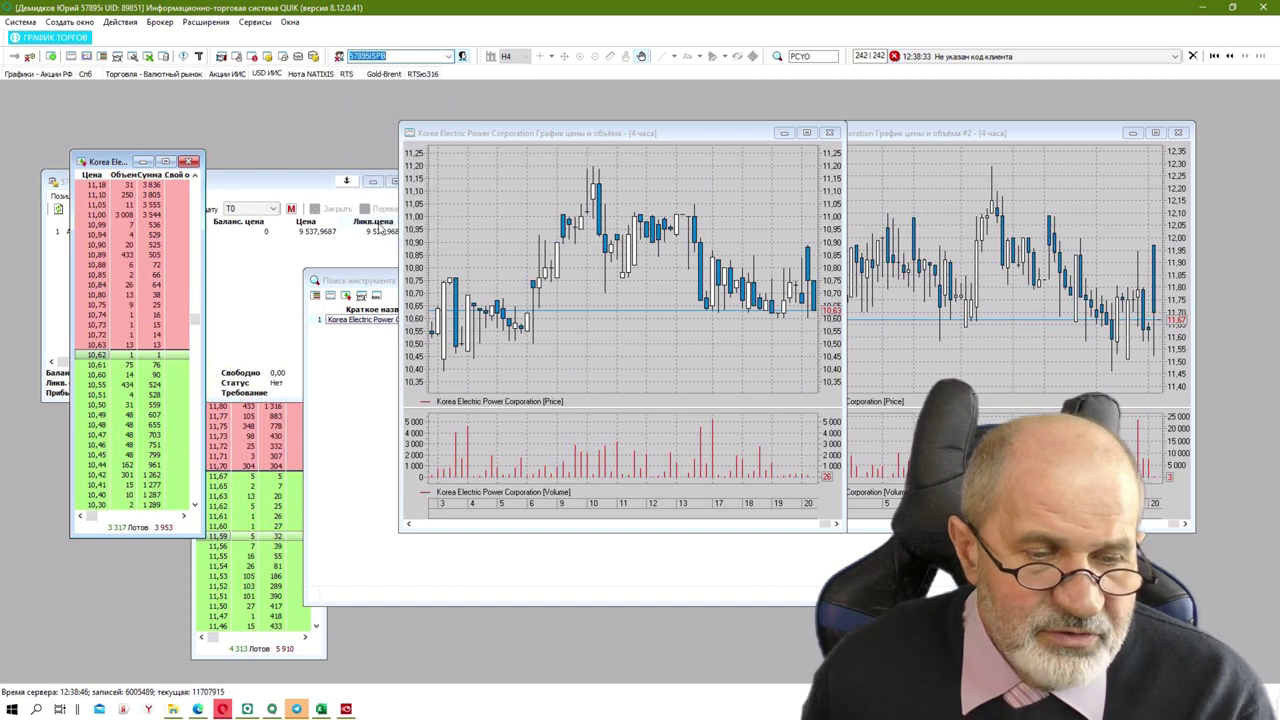
pyautogui.rightClick(110, 356)
pyautogui.click(186, 314)
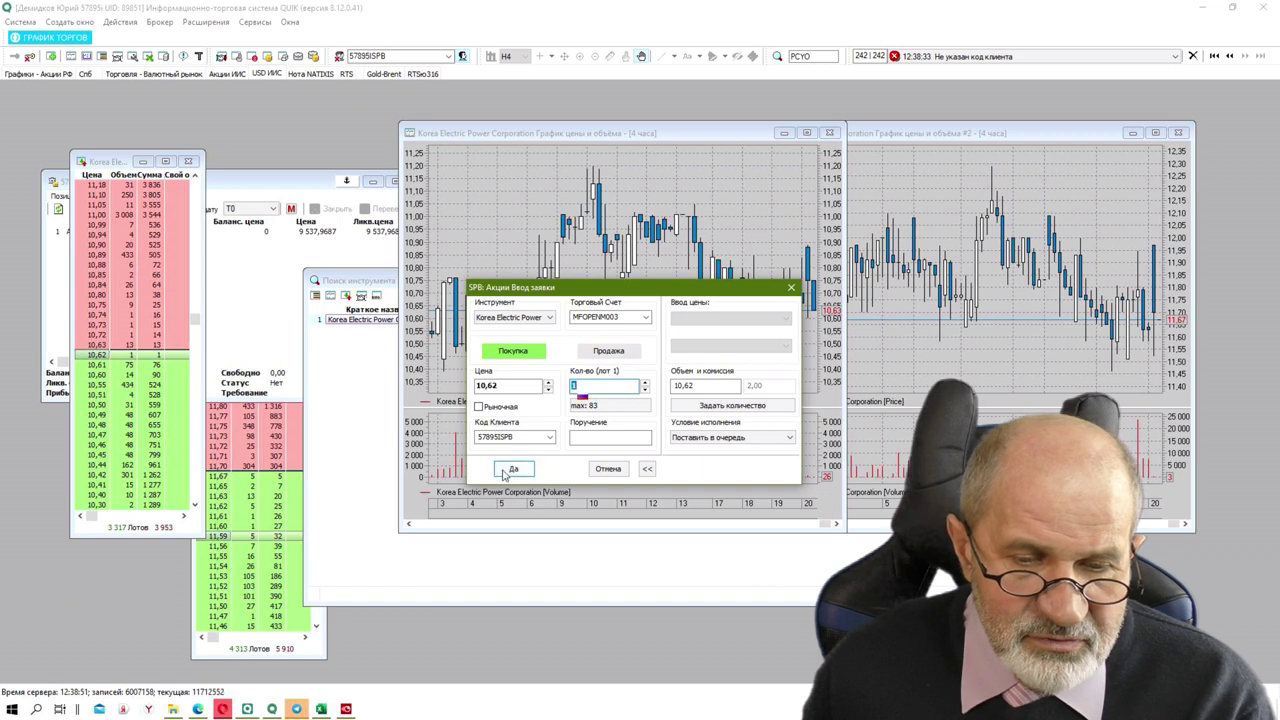
pyautogui.click(507, 470)
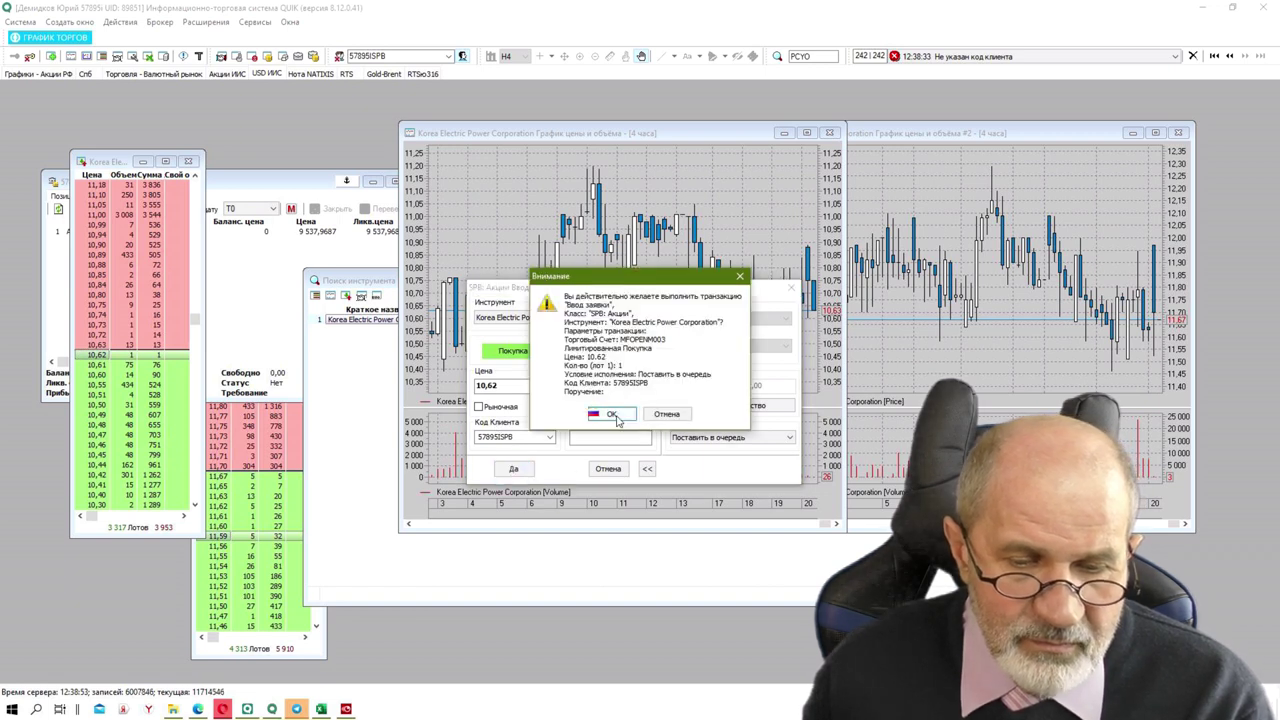
pyautogui.click(613, 419)
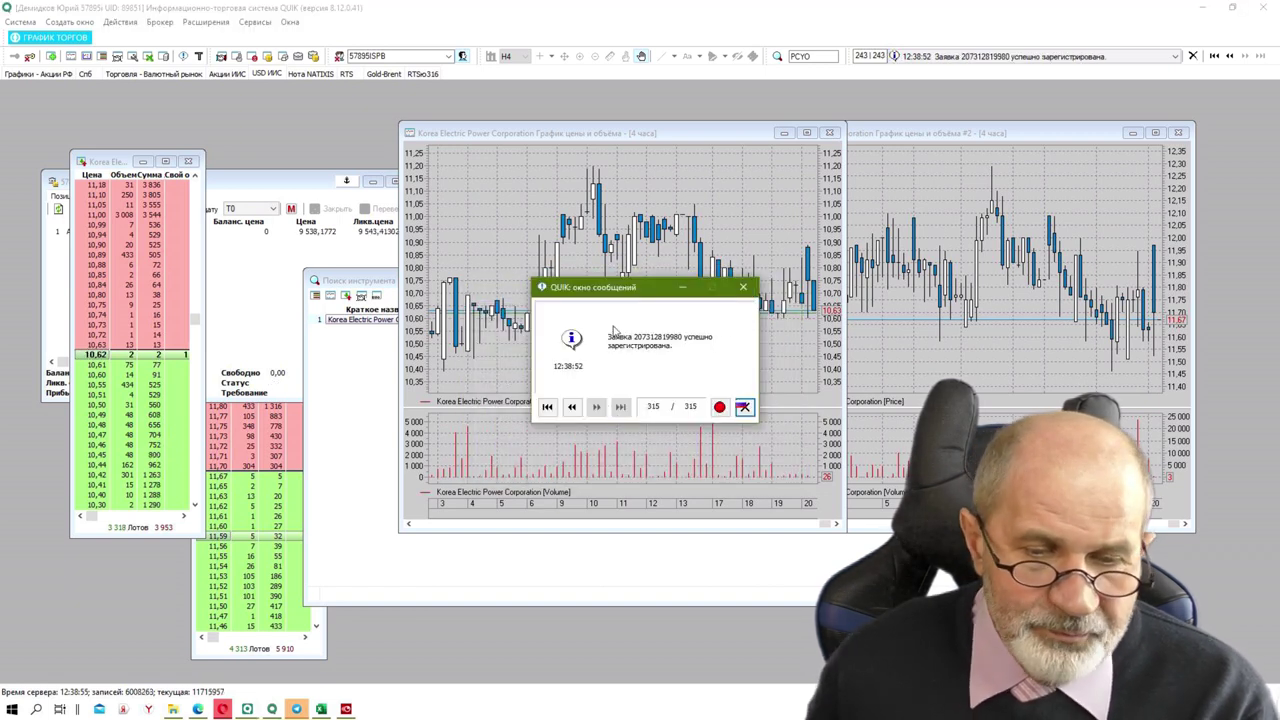
pyautogui.click(316, 313)
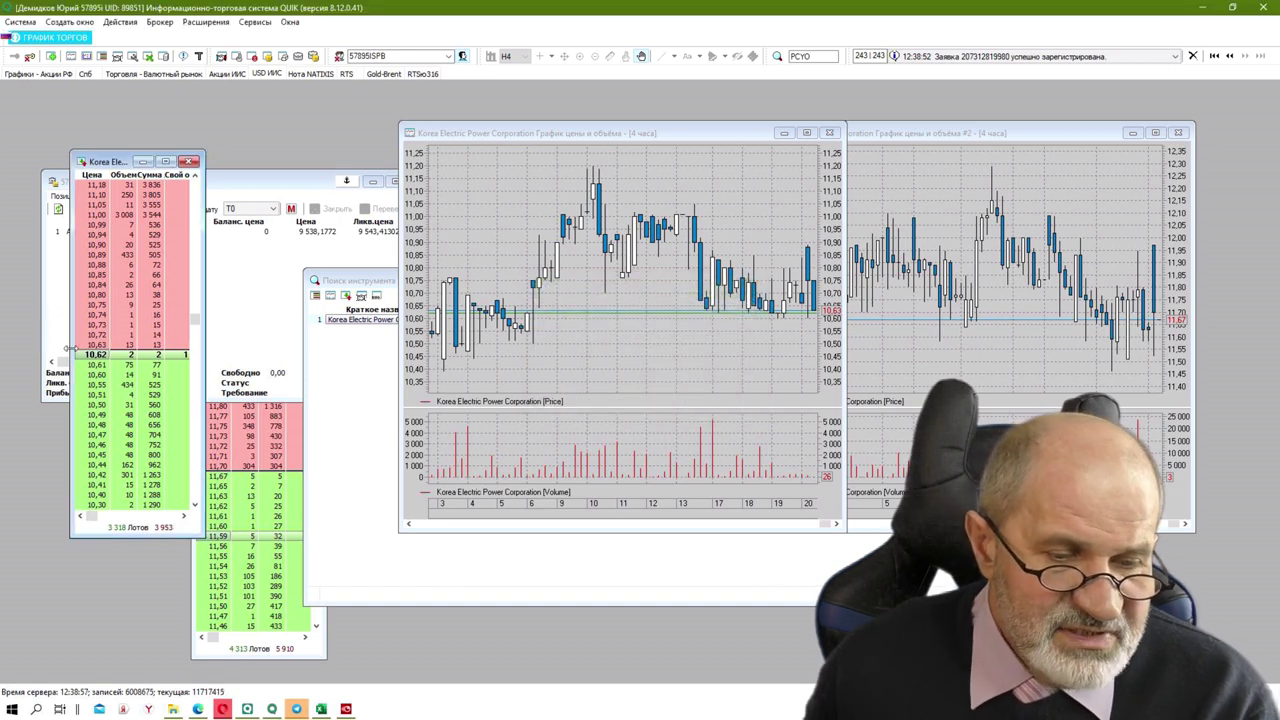
# - Bring the Korea Electric Power chart to the front and replace its buy order with one at the new price 10.63
pyautogui.click(362, 373)
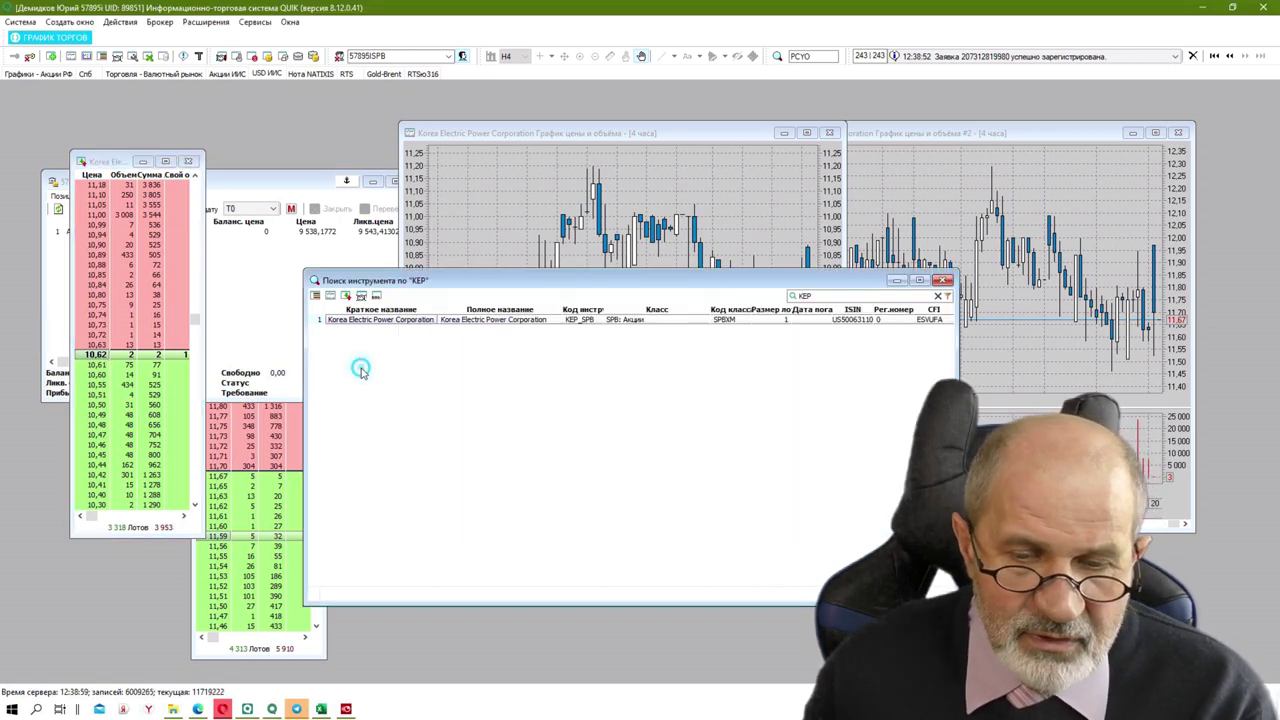
pyautogui.click(499, 195)
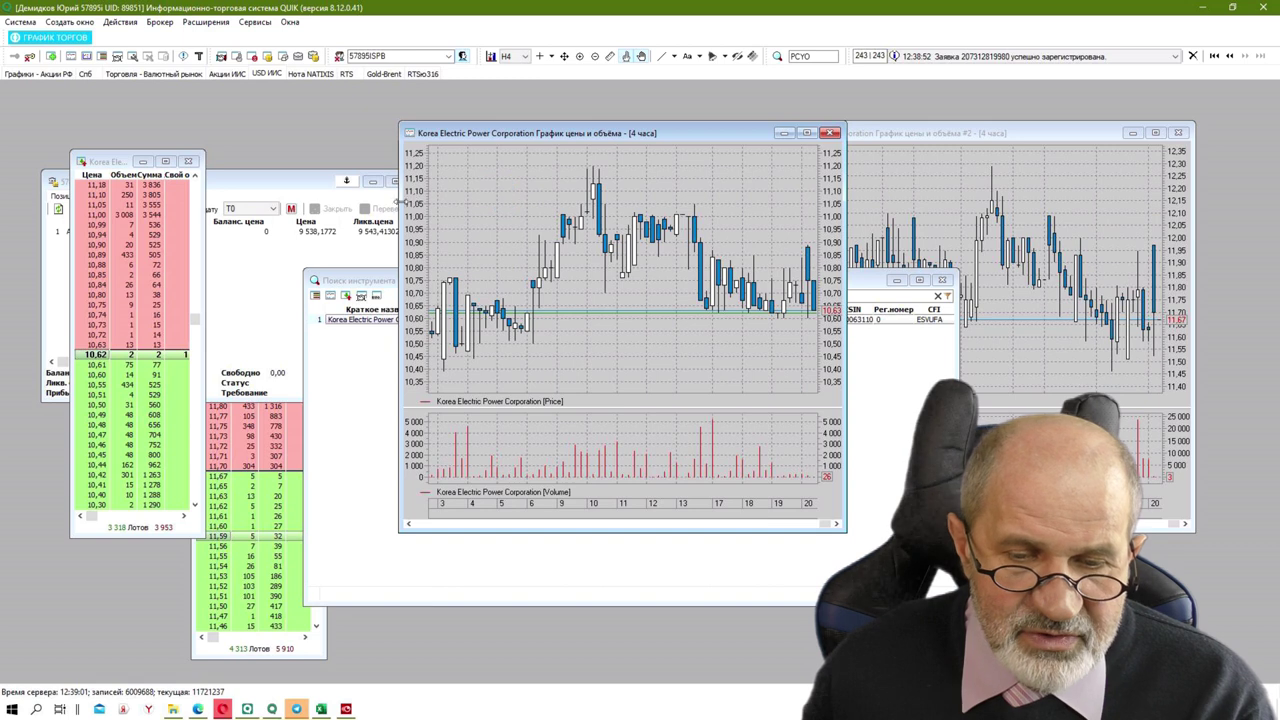
pyautogui.click(97, 355)
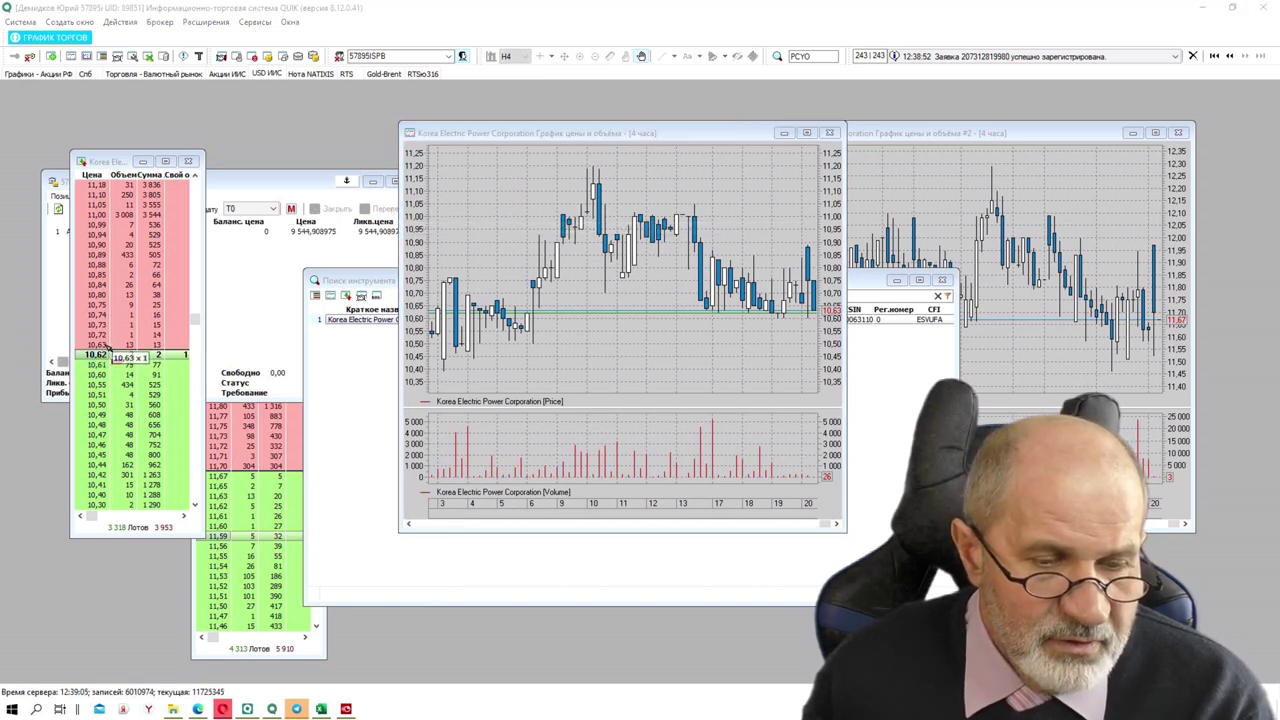
pyautogui.click(107, 346)
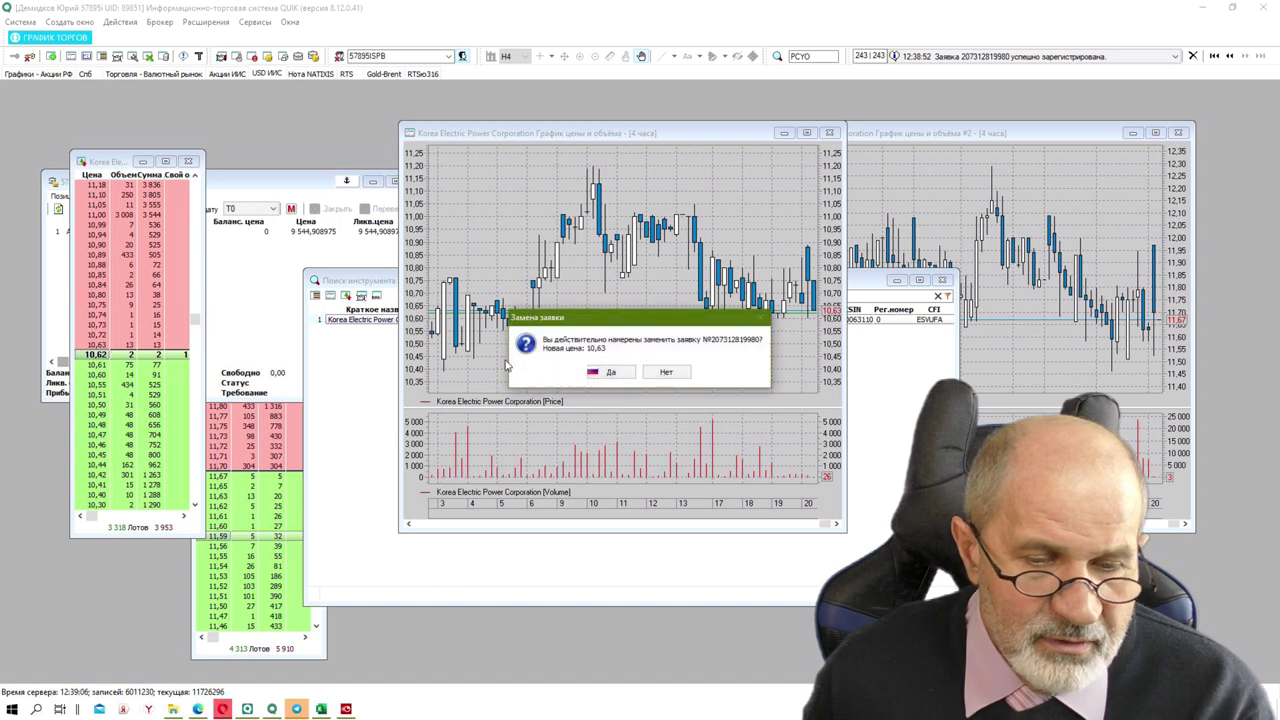
pyautogui.click(598, 370)
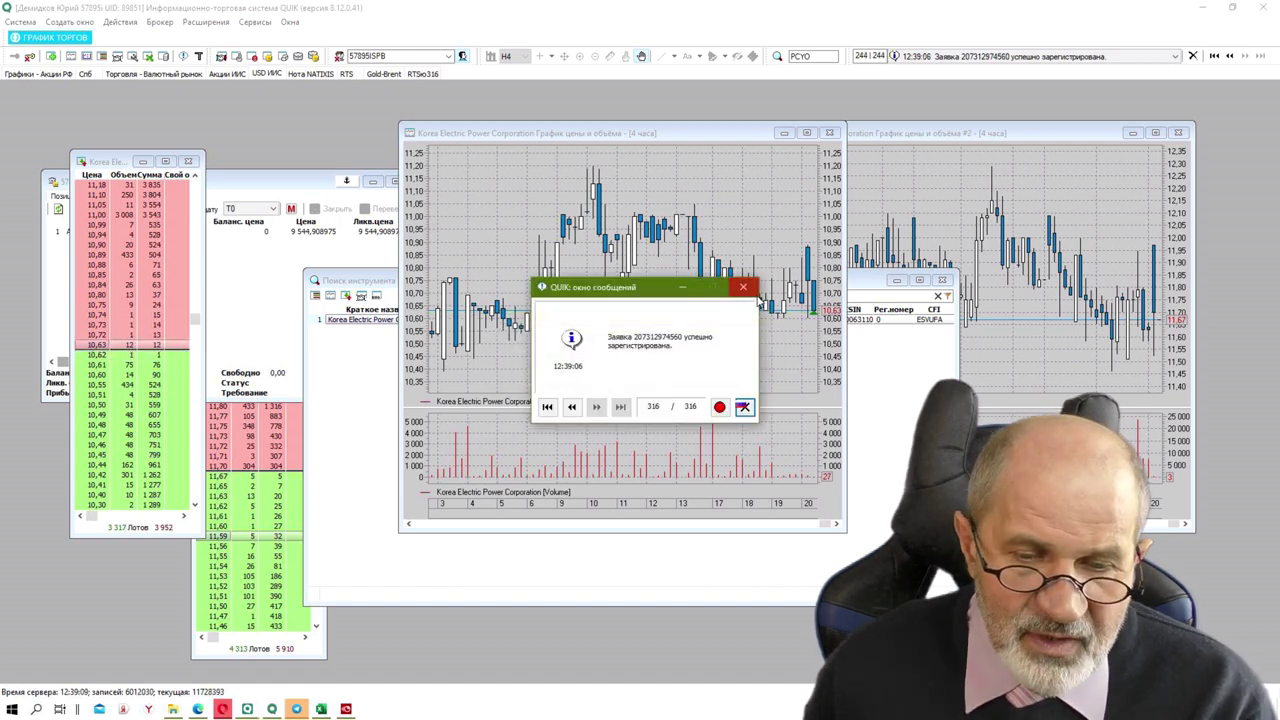
pyautogui.click(743, 289)
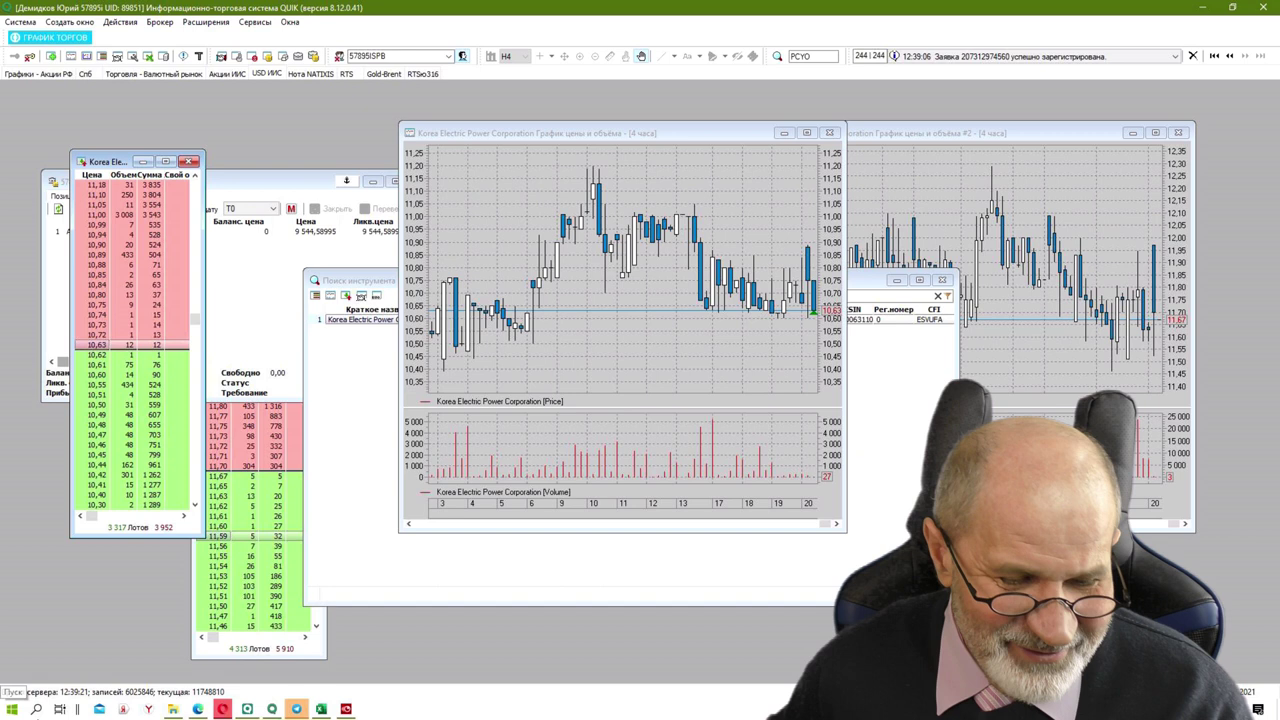
# - Switch to Excel, leave editing of cell B5, and follow its KEP link to examine the fundamentals, ratings and news on Finviz
pyautogui.click(321, 709)
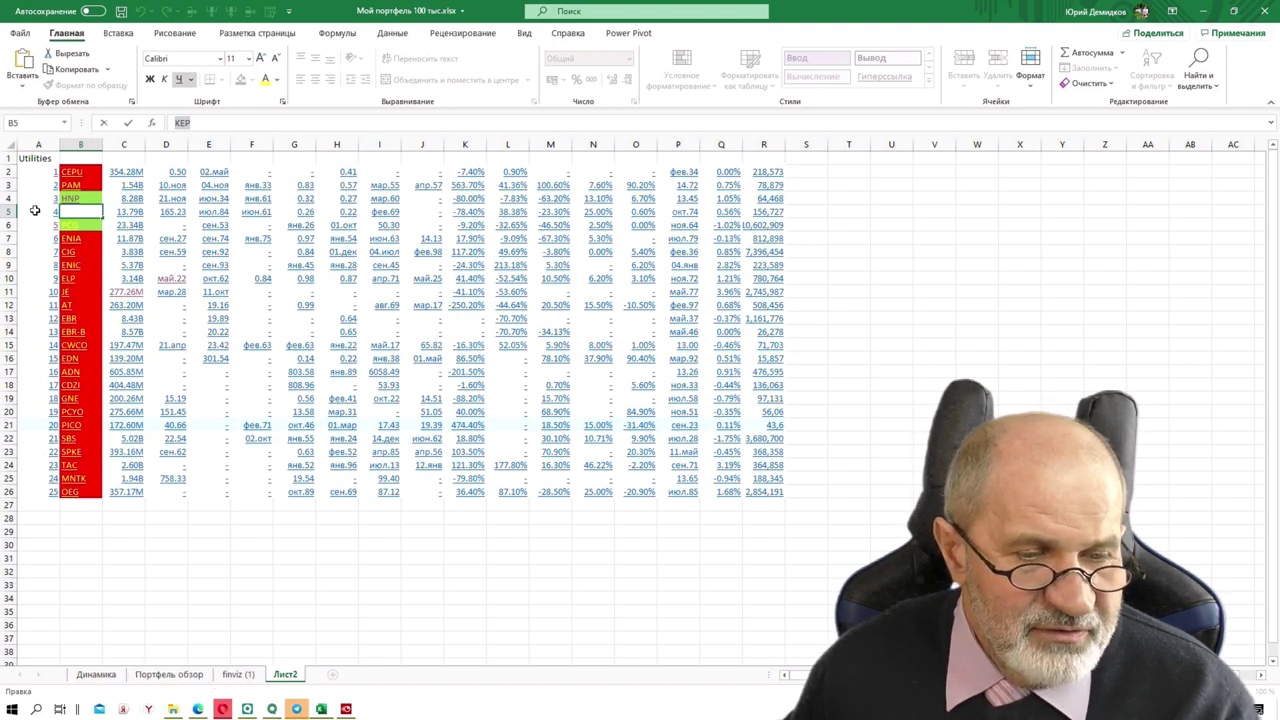
pyautogui.click(35, 210)
pyautogui.click(77, 211)
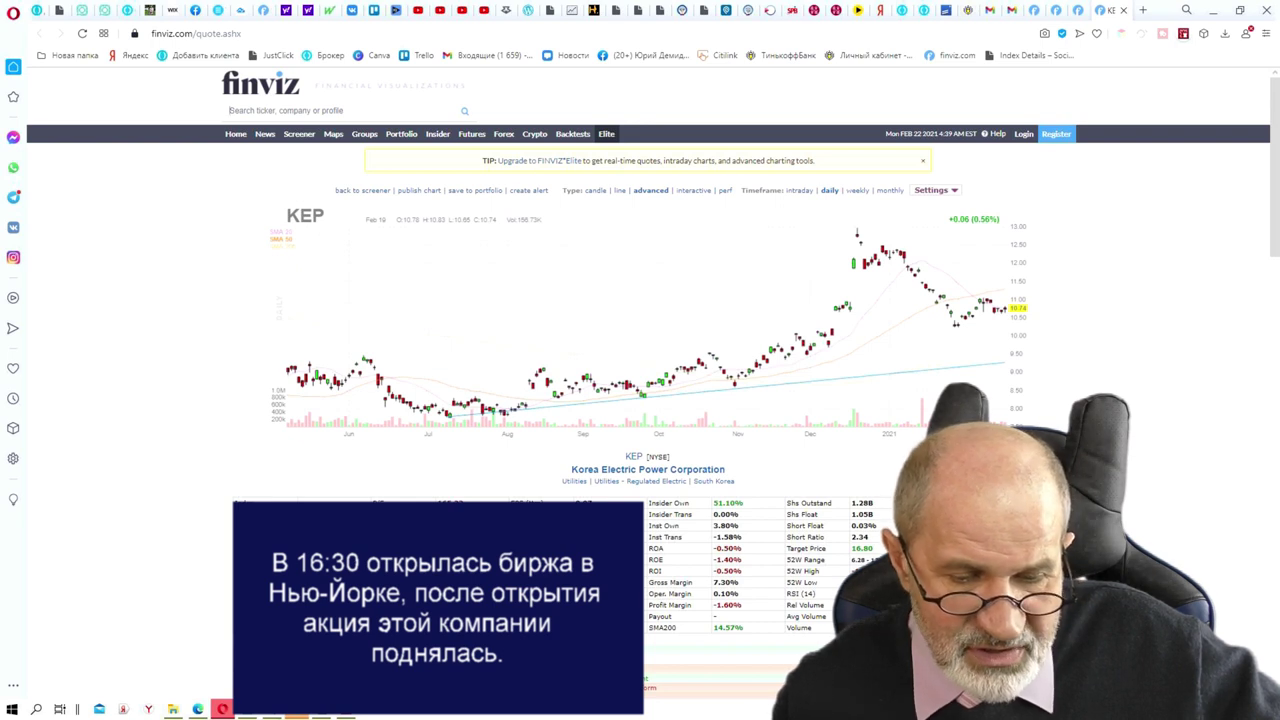
pyautogui.scroll(-3, 425, 397)
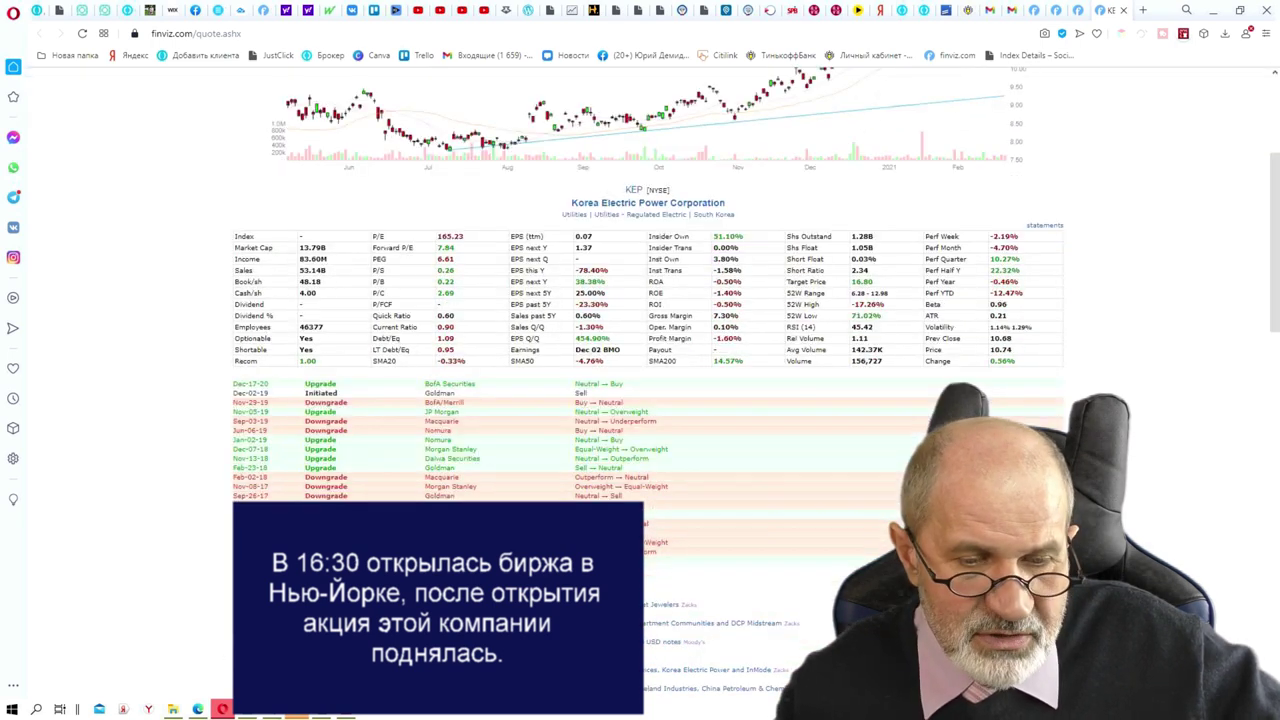
pyautogui.scroll(-2, 375, 469)
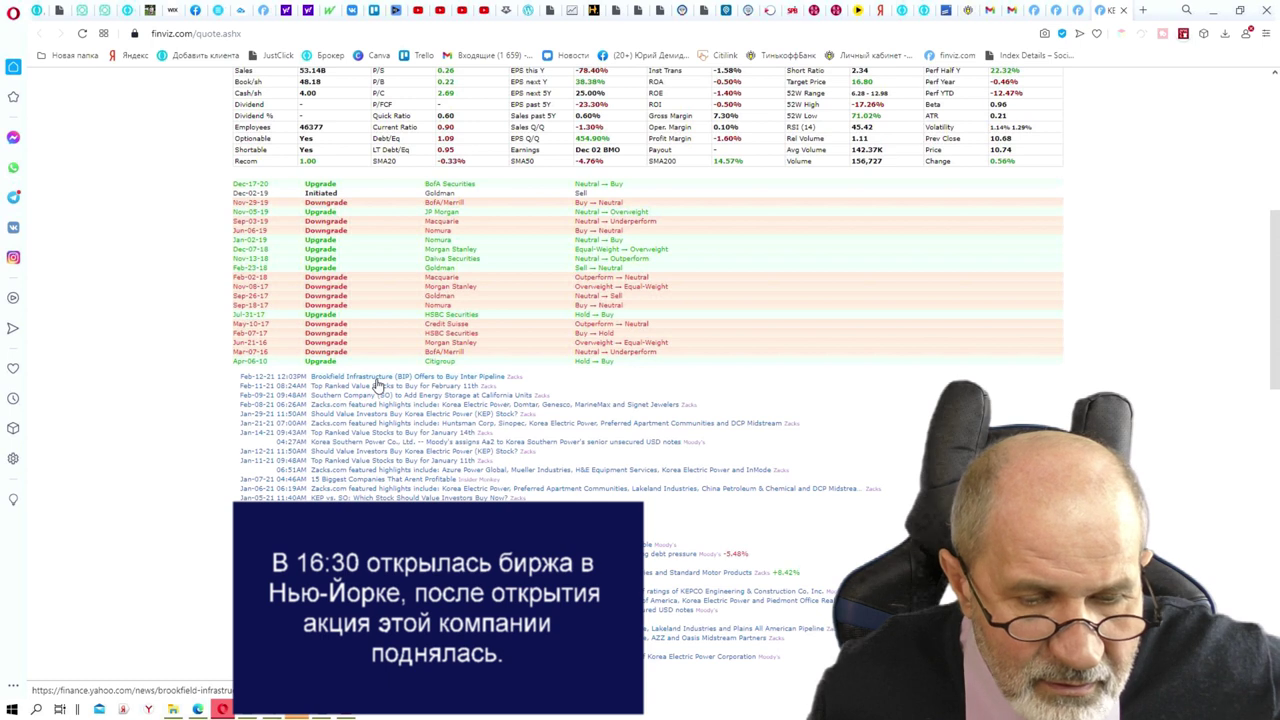
# - Open the news article "Top Ranked Value Stocks to Buy for February 11th" and read its Korea Electric Power section and charts
pyautogui.click(368, 390)
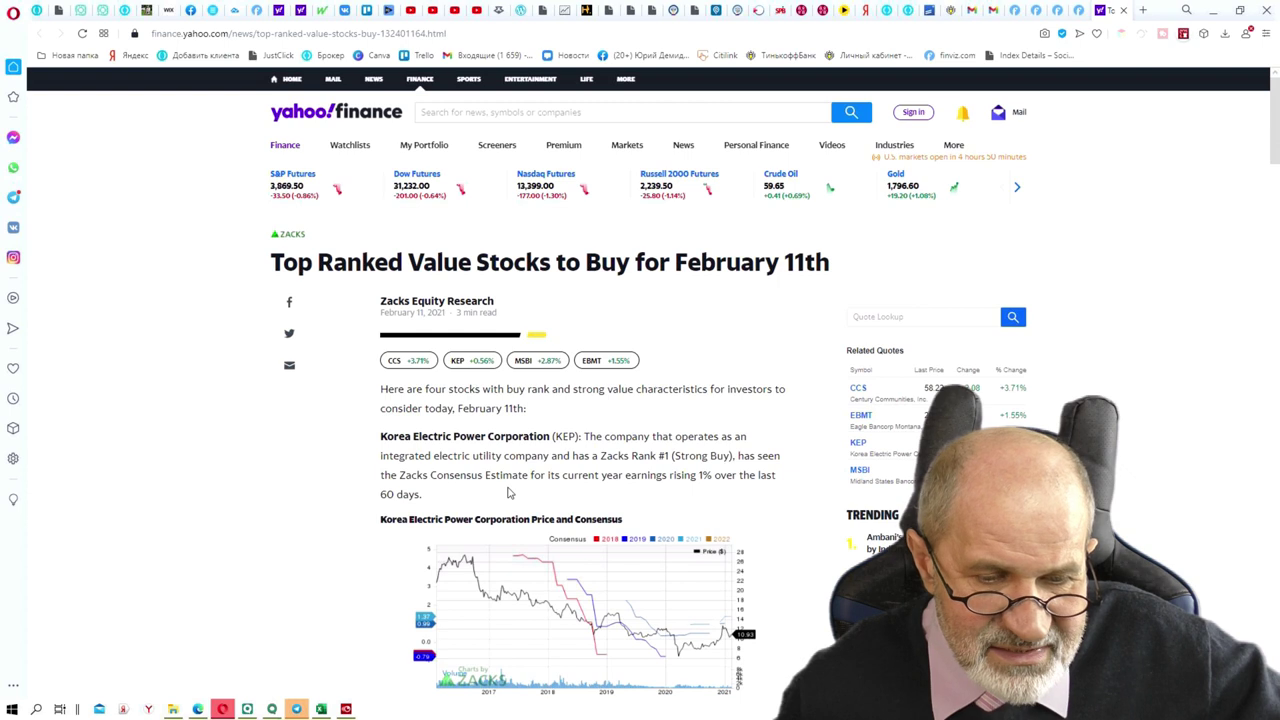
pyautogui.scroll(-1, 503, 487)
pyautogui.scroll(-1, 503, 487)
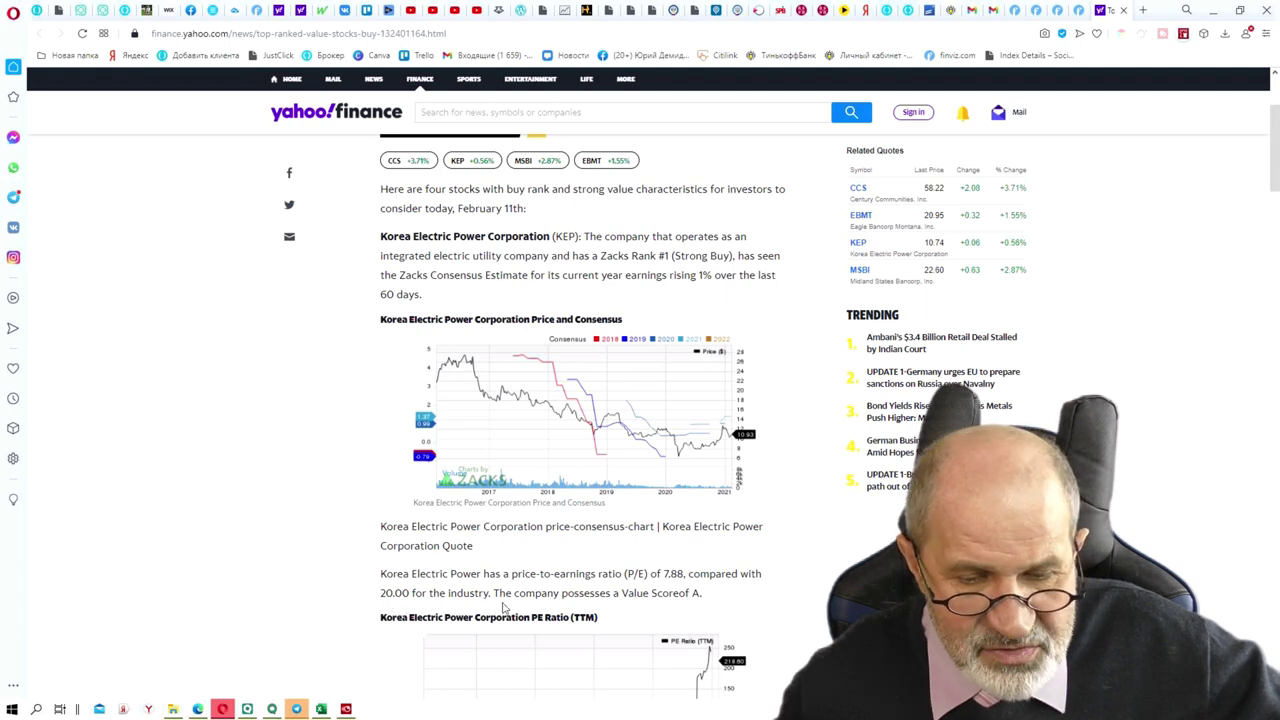
pyautogui.scroll(-2, 517, 570)
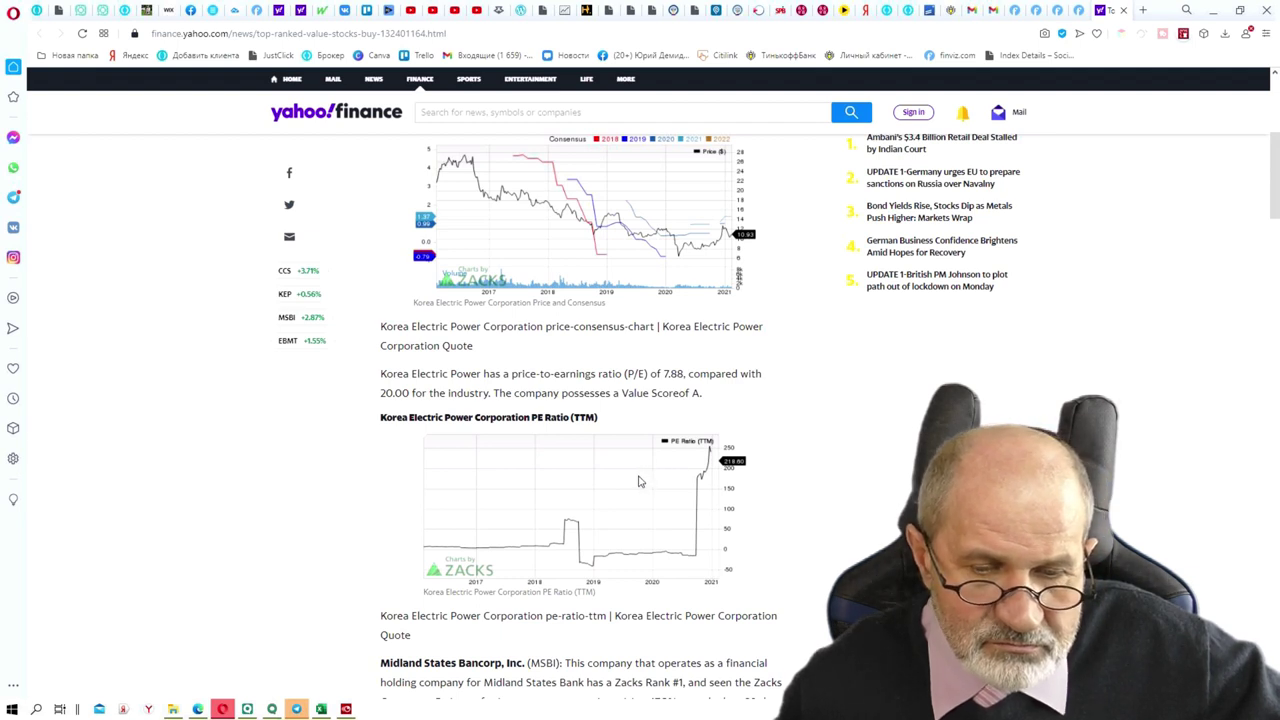
pyautogui.scroll(-1, 638, 480)
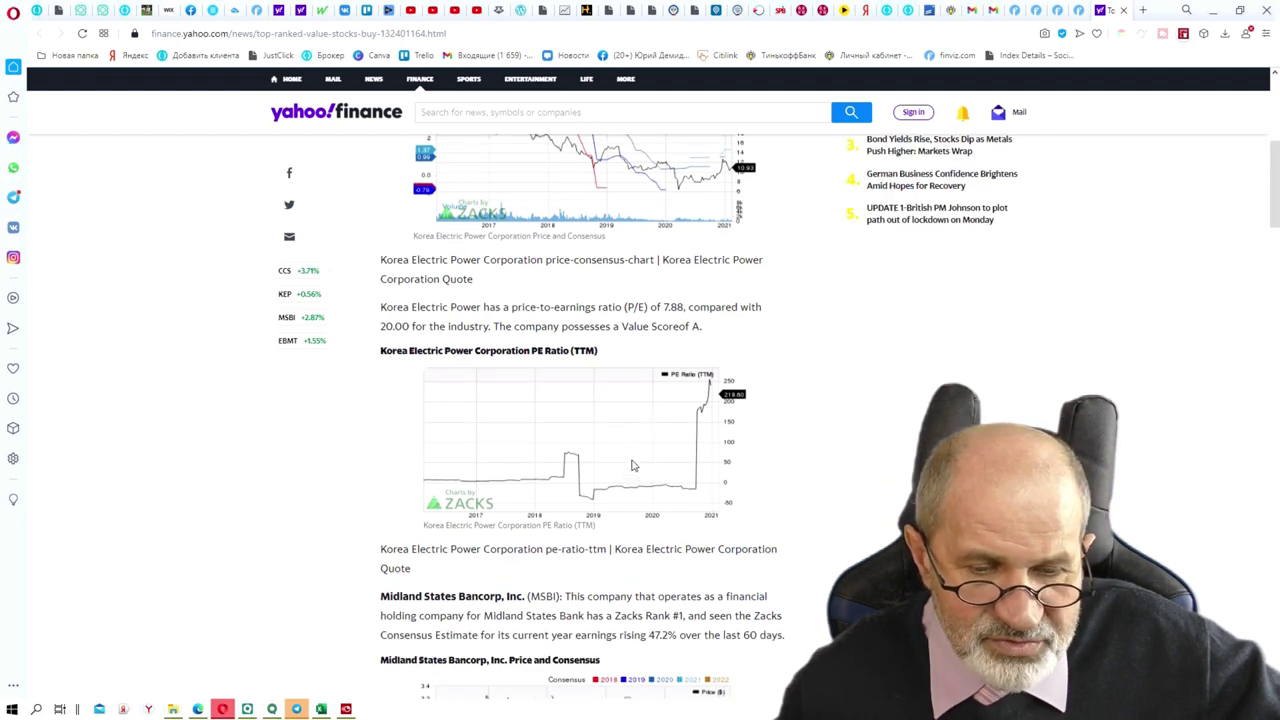
pyautogui.scroll(-1, 632, 465)
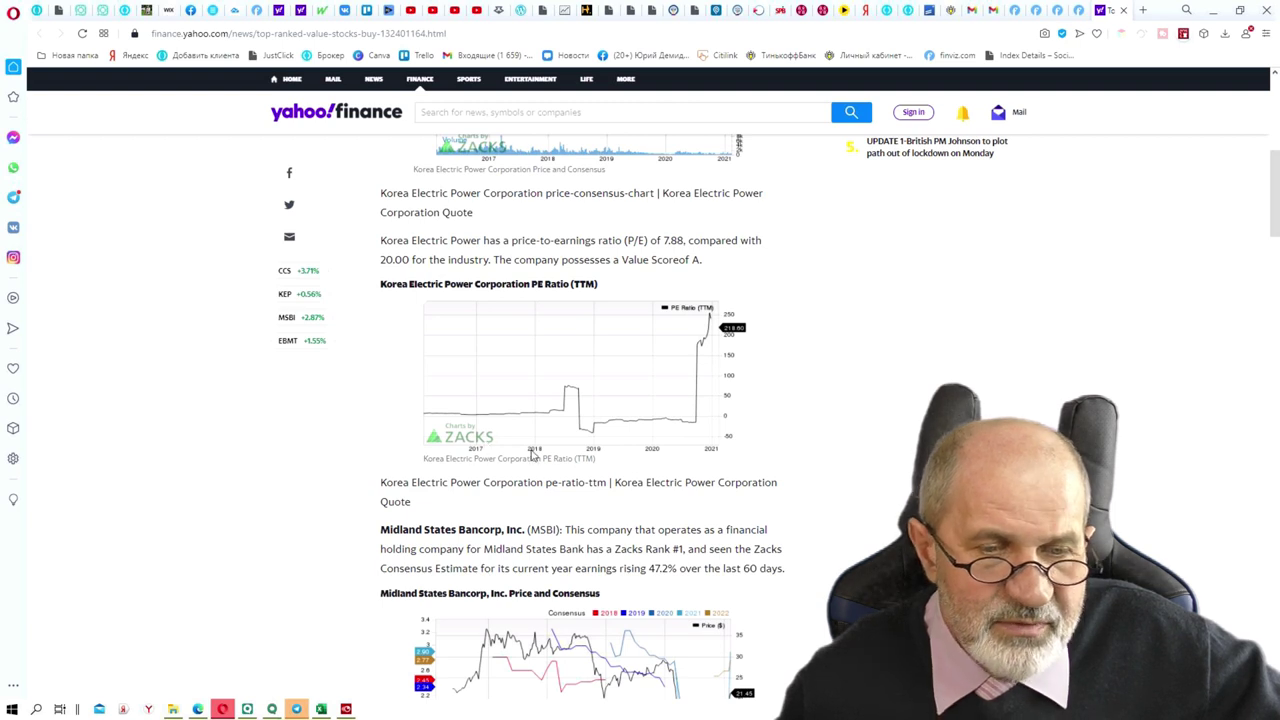
pyautogui.scroll(-1, 520, 450)
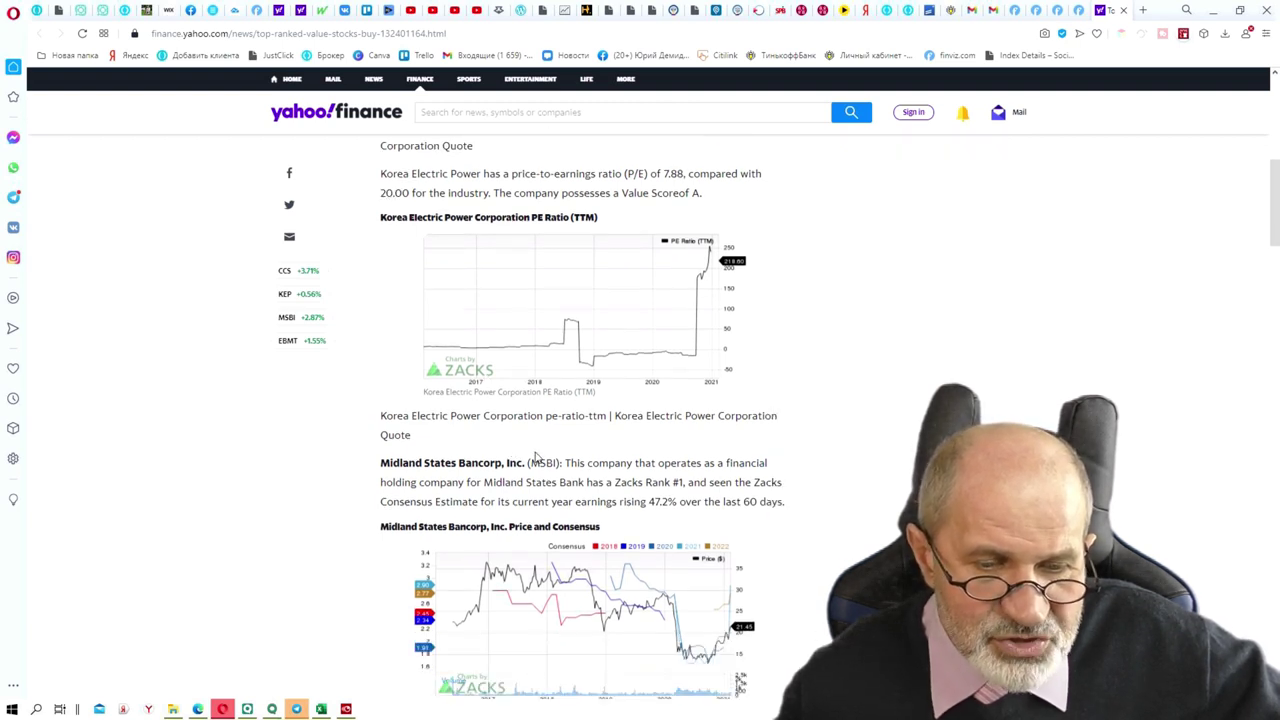
pyautogui.scroll(-6, 537, 457)
pyautogui.scroll(6, 410, 456)
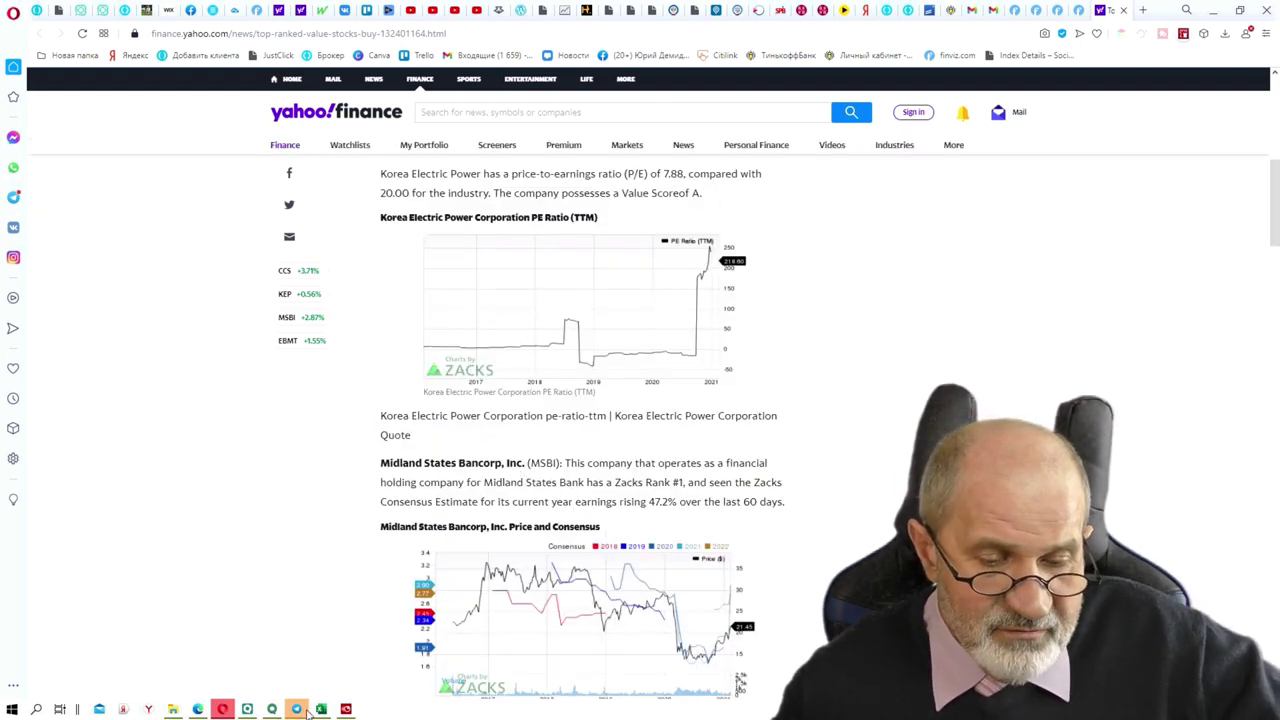
# - Check the QUIK terminal, switch to Excel, and inspect the available money amount in cell C2 of the finviz (1) sheet
pyautogui.click(250, 711)
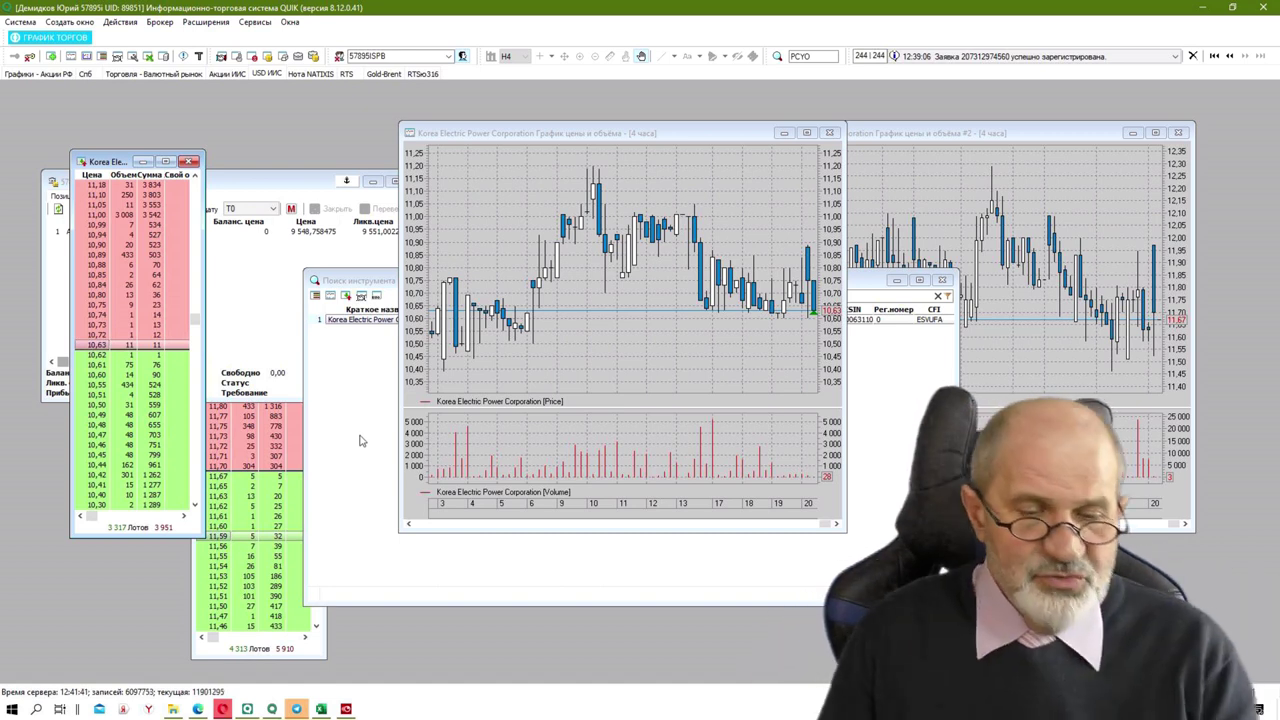
pyautogui.click(319, 710)
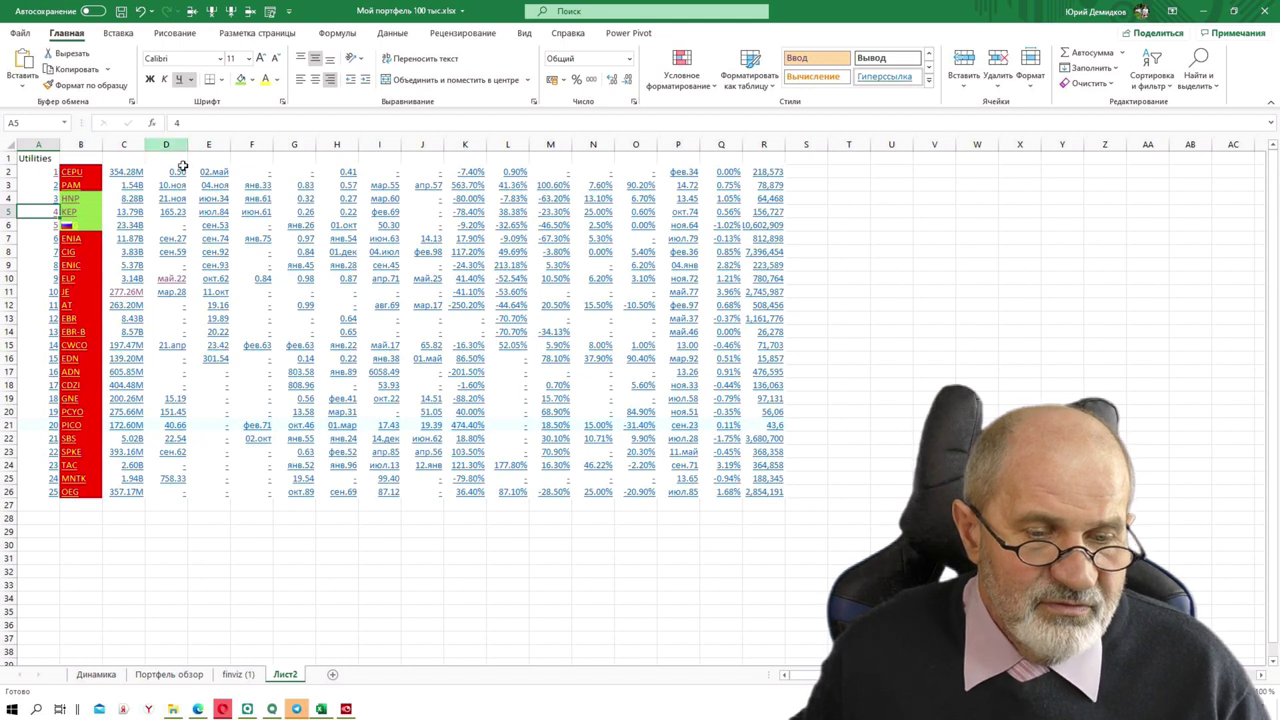
pyautogui.click(240, 675)
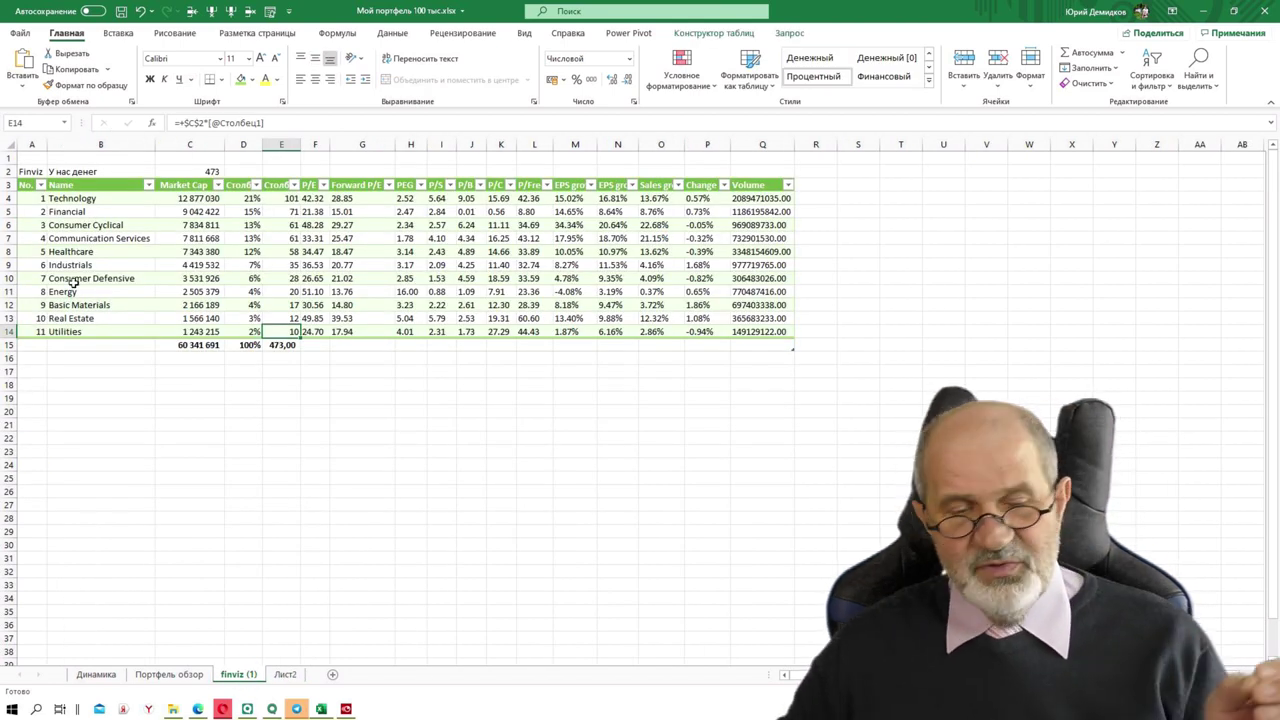
pyautogui.click(197, 168)
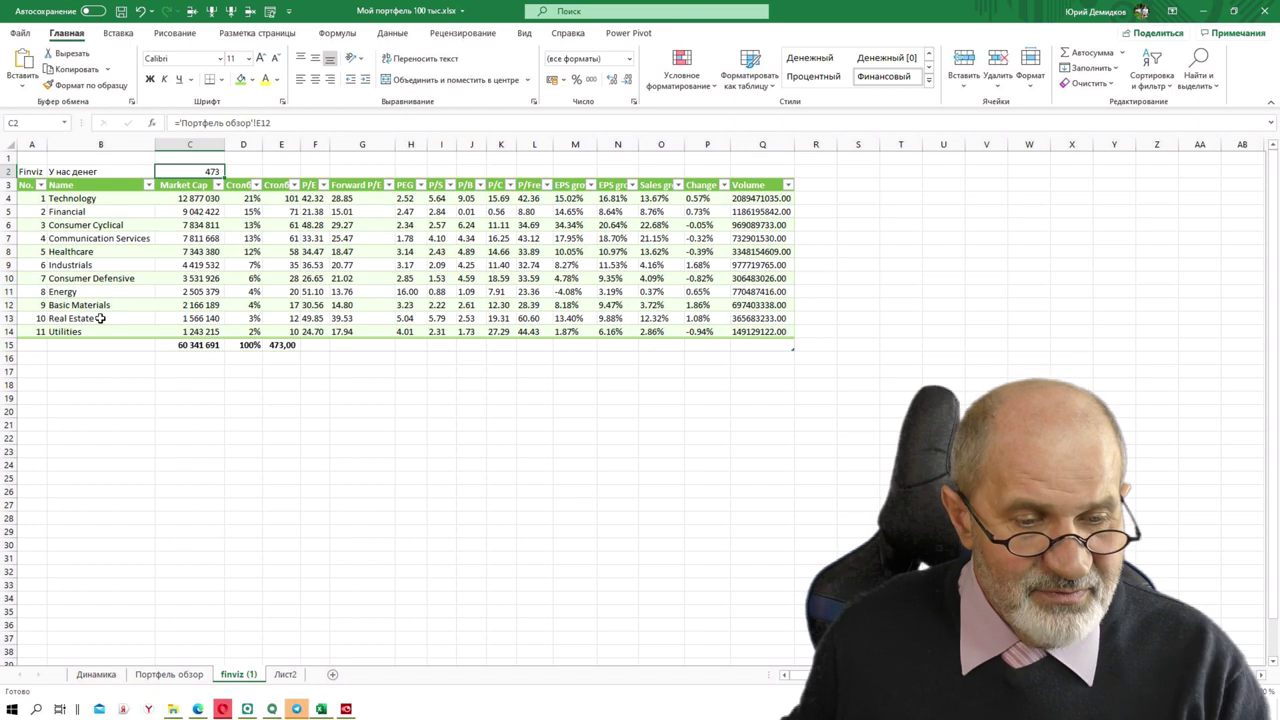
# - Show the column E sector amounts with two decimal places and check the Utilities share and budget
pyautogui.click(246, 333)
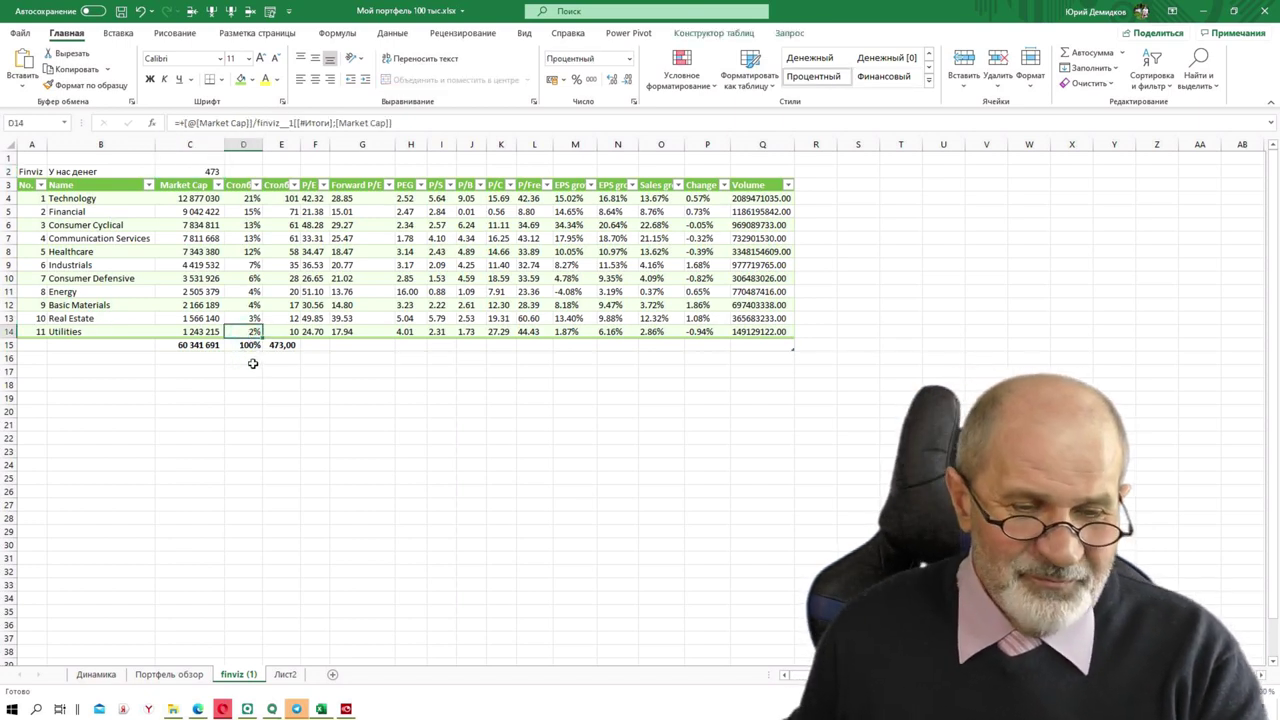
pyautogui.click(288, 333)
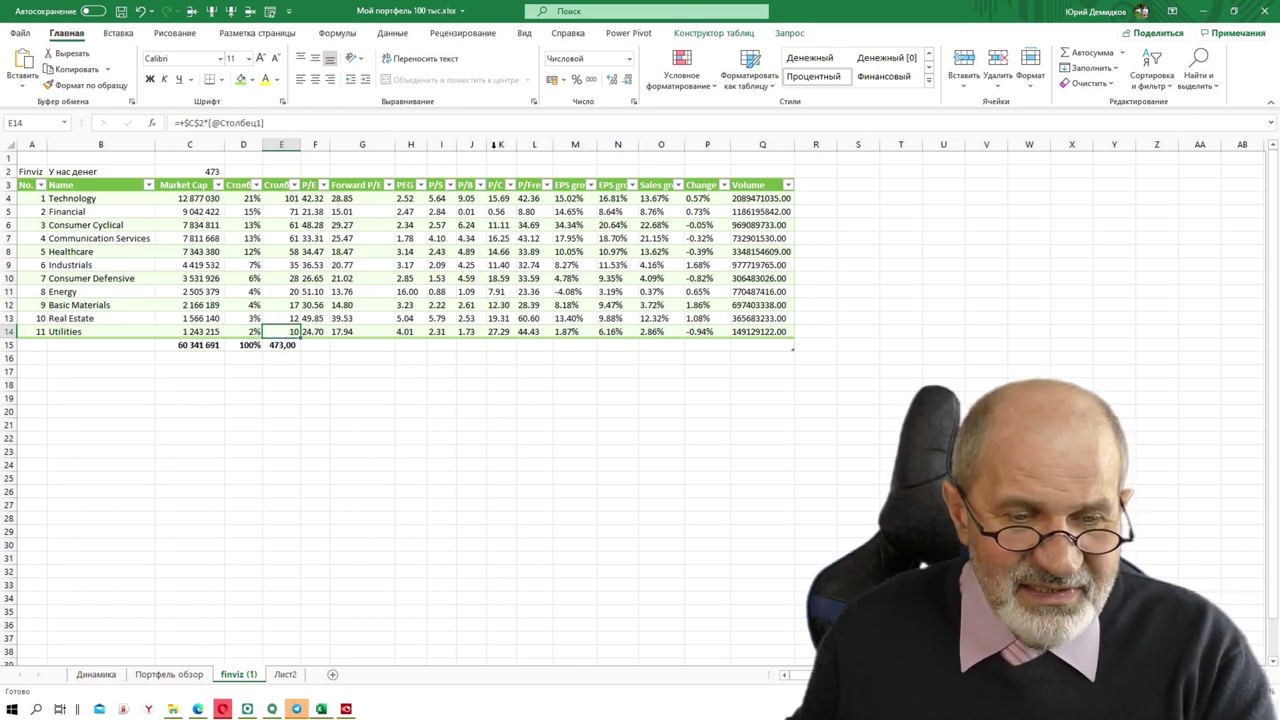
pyautogui.click(281, 145)
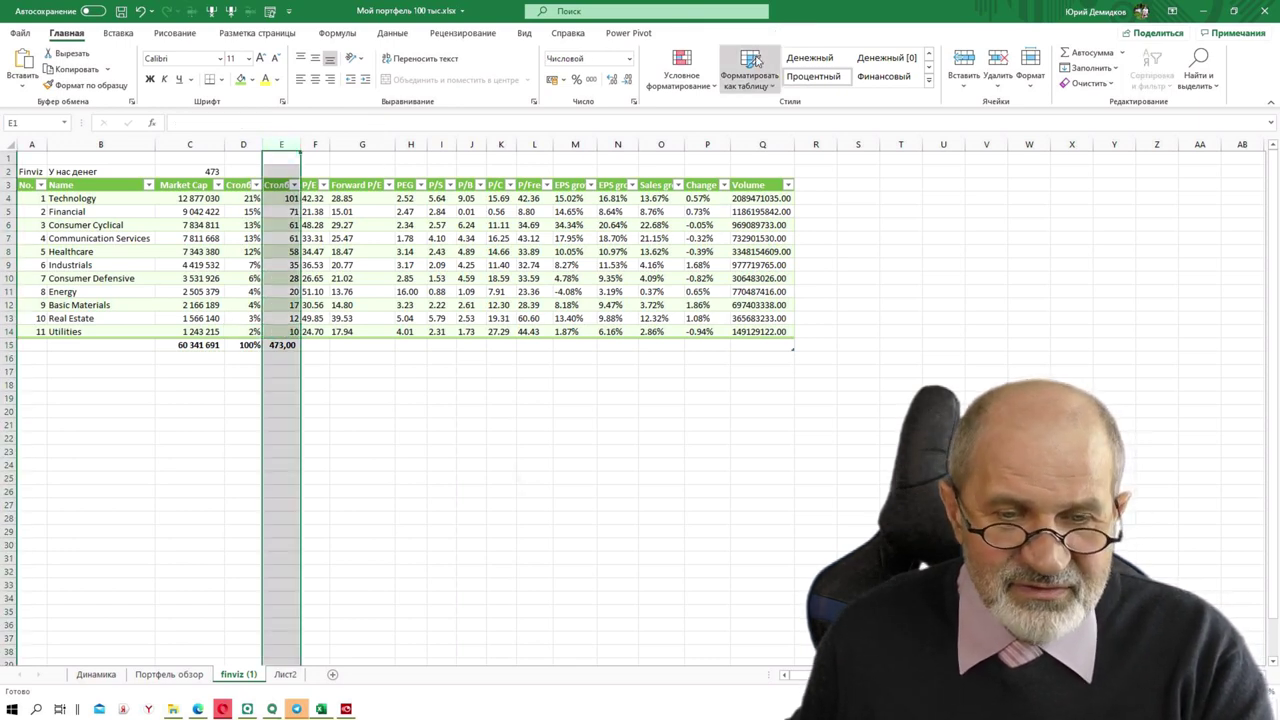
pyautogui.click(611, 81)
pyautogui.click(611, 81)
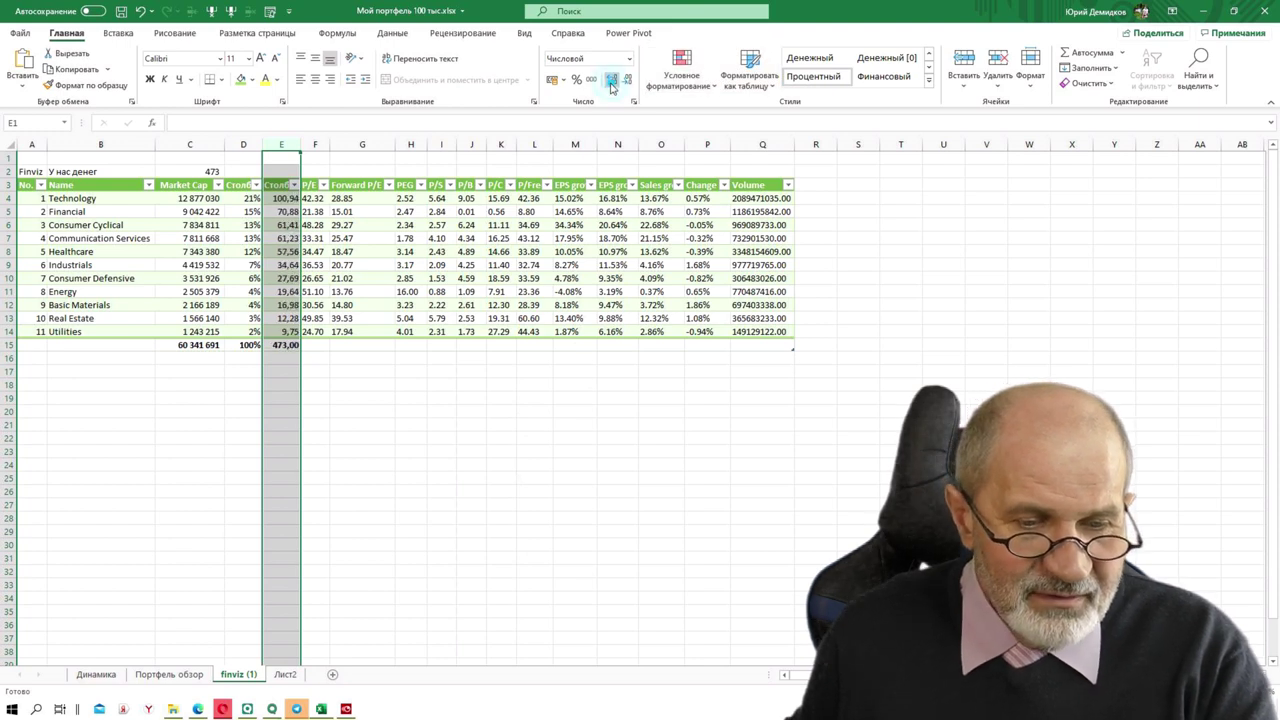
pyautogui.click(280, 331)
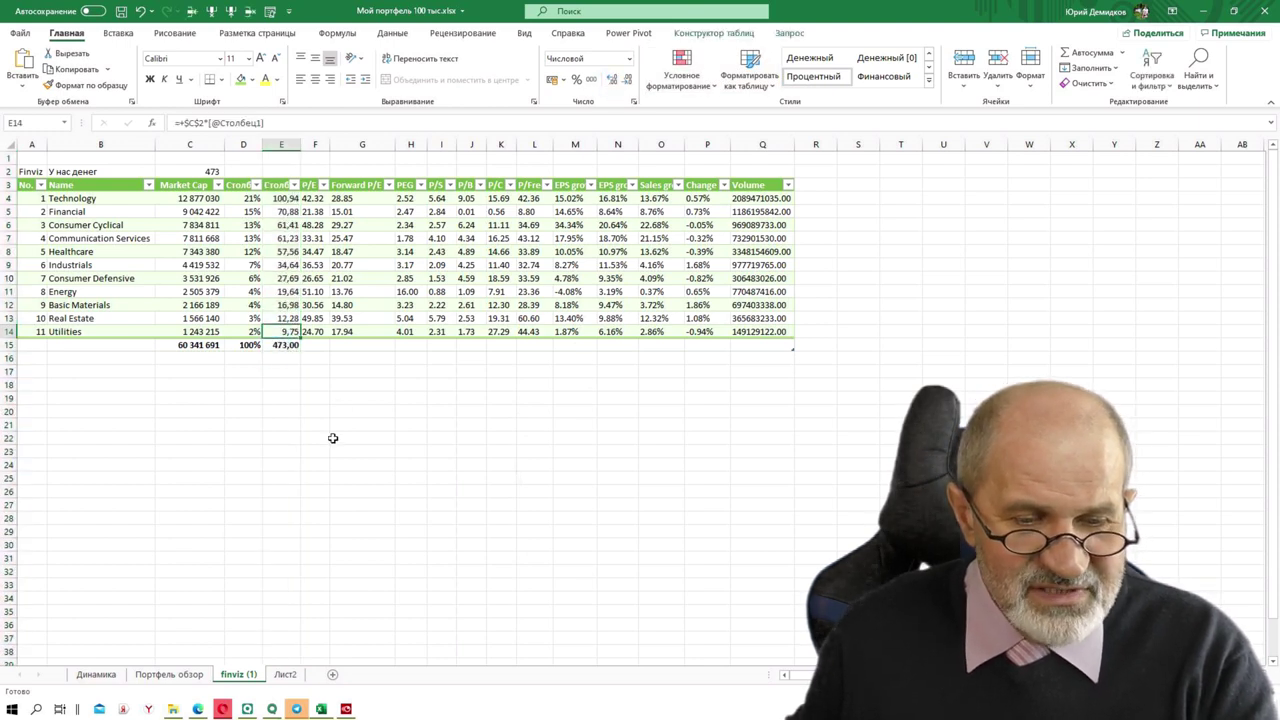
pyautogui.click(238, 331)
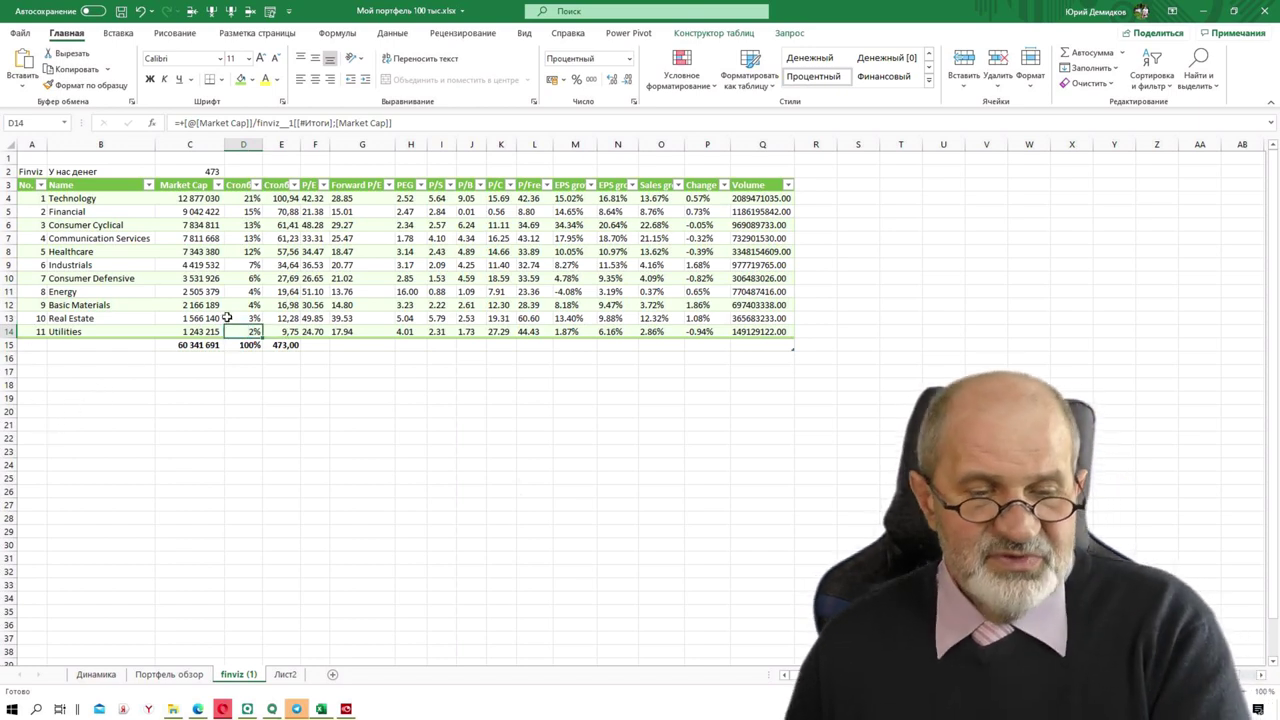
# - Open the "Портфель обзор" sheet and examine the chart of allocation by currency and market
pyautogui.click(183, 675)
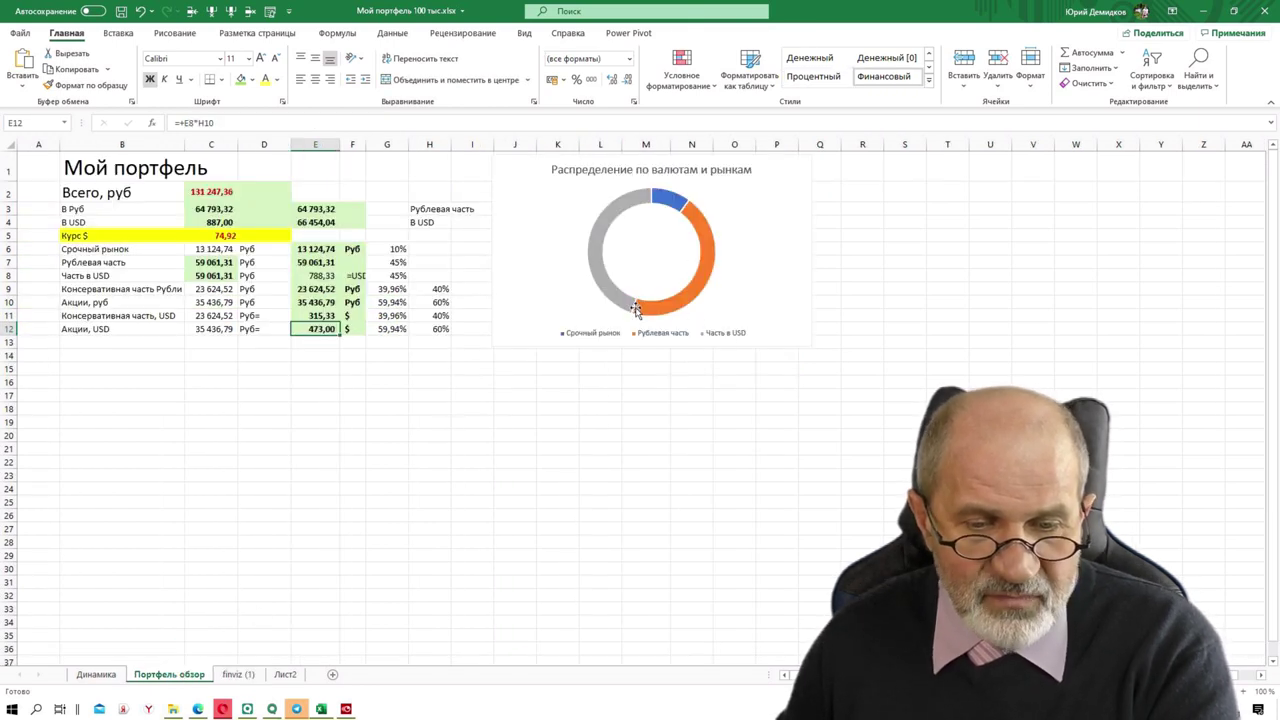
pyautogui.moveTo(630, 310)
pyautogui.moveTo(677, 308)
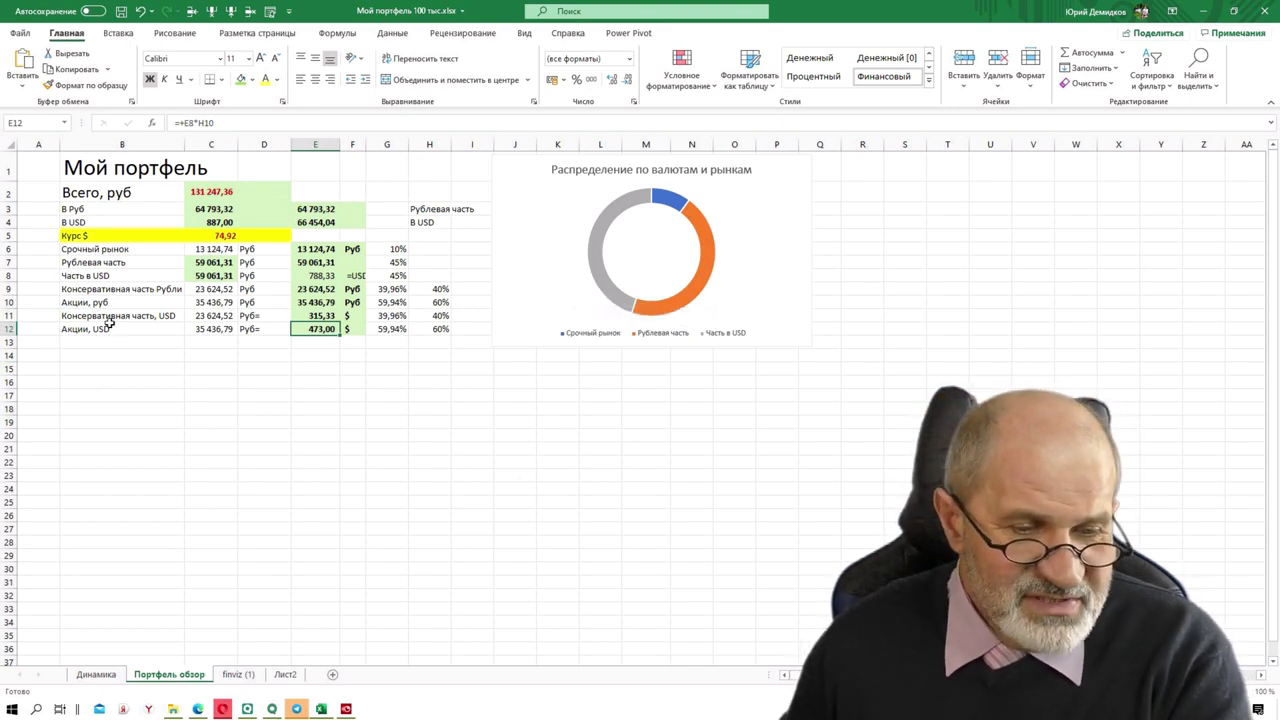
# - Inspect the Real Estate sector's budget on the finviz (1) sheet and return to the "Портфель обзор" sheet
pyautogui.click(238, 674)
pyautogui.click(112, 319)
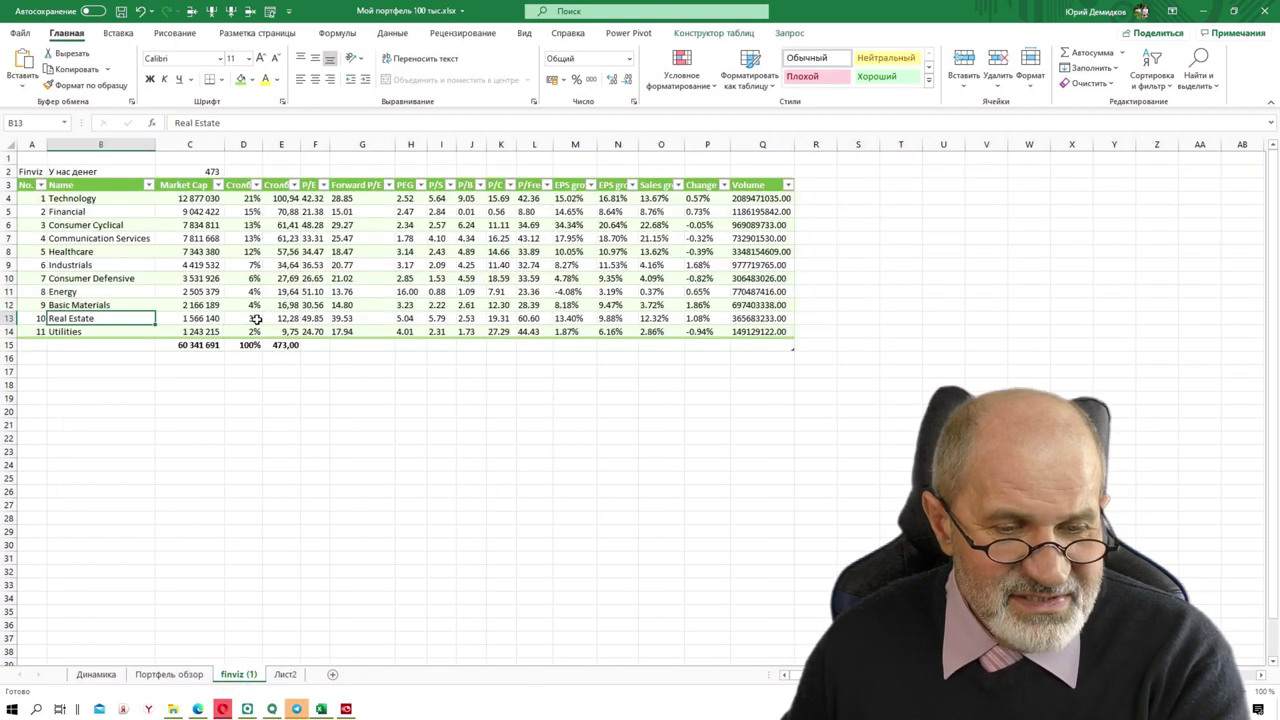
pyautogui.click(288, 318)
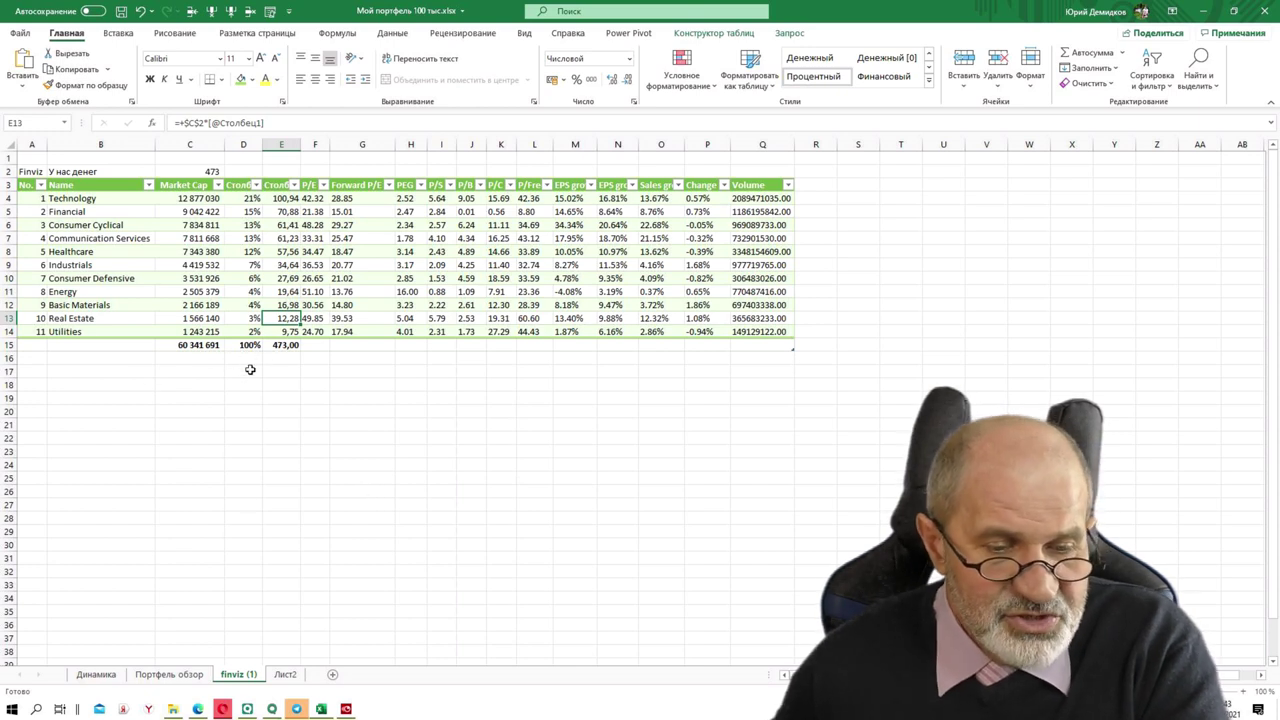
pyautogui.click(184, 682)
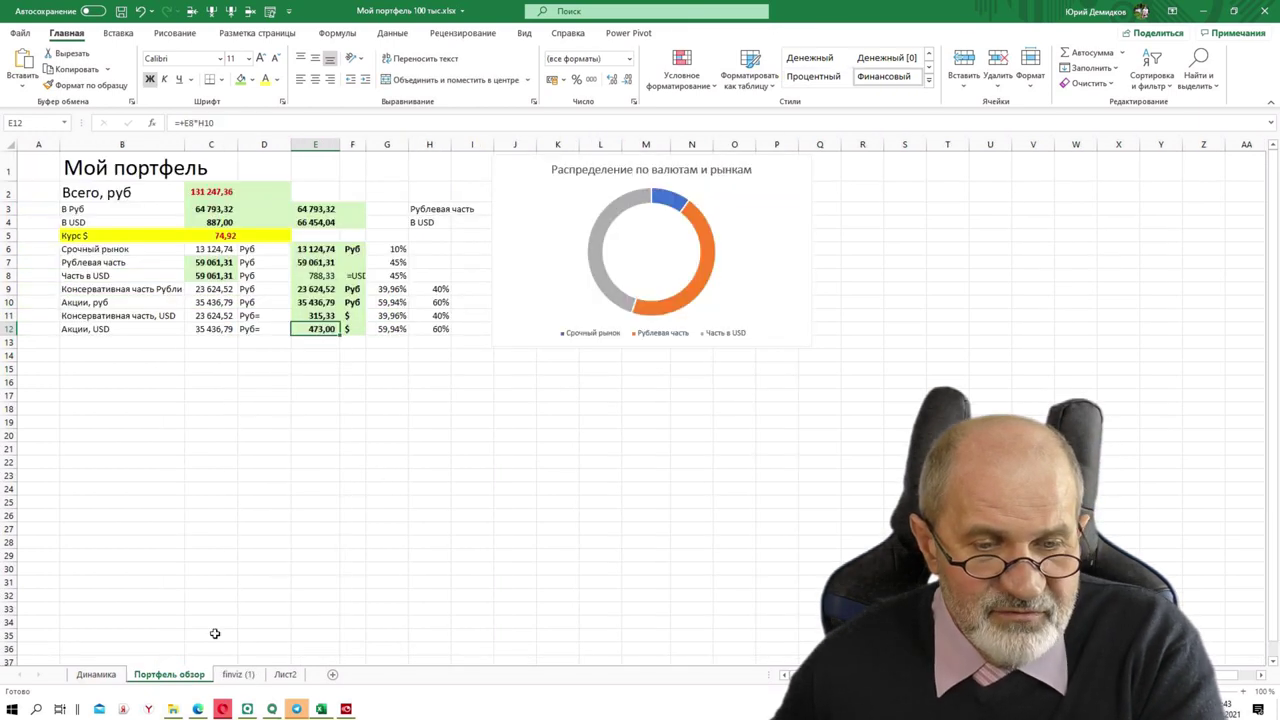